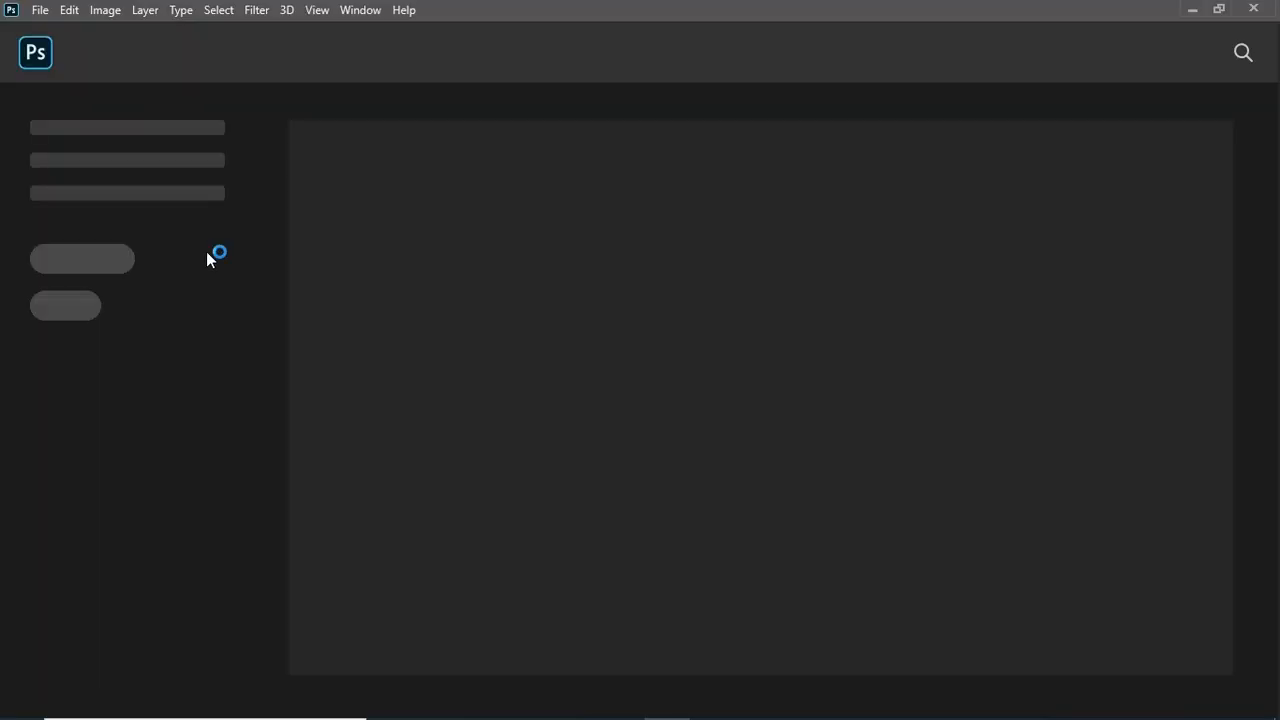
Create a new white document 1546 px wide and 423 px high at 300 pixels per inch
key(ctrl+n)
text(1546)
key(Tab)
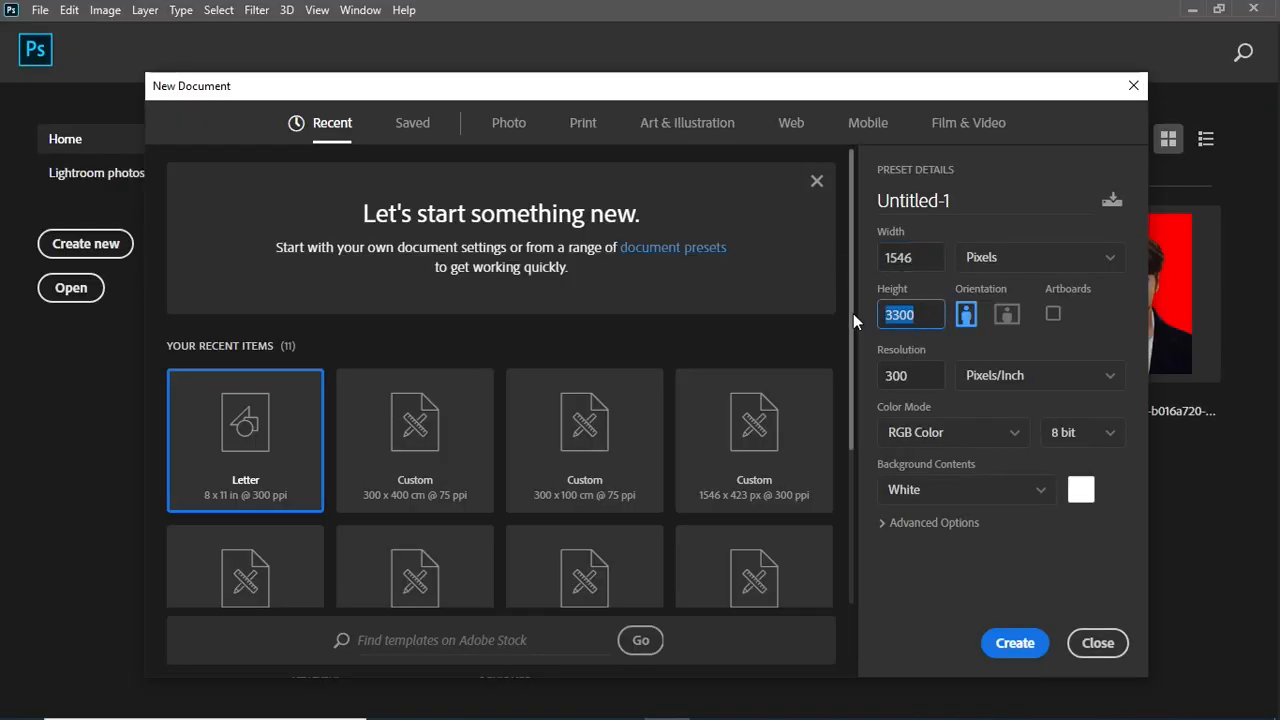
text(423)
click(1014, 643)
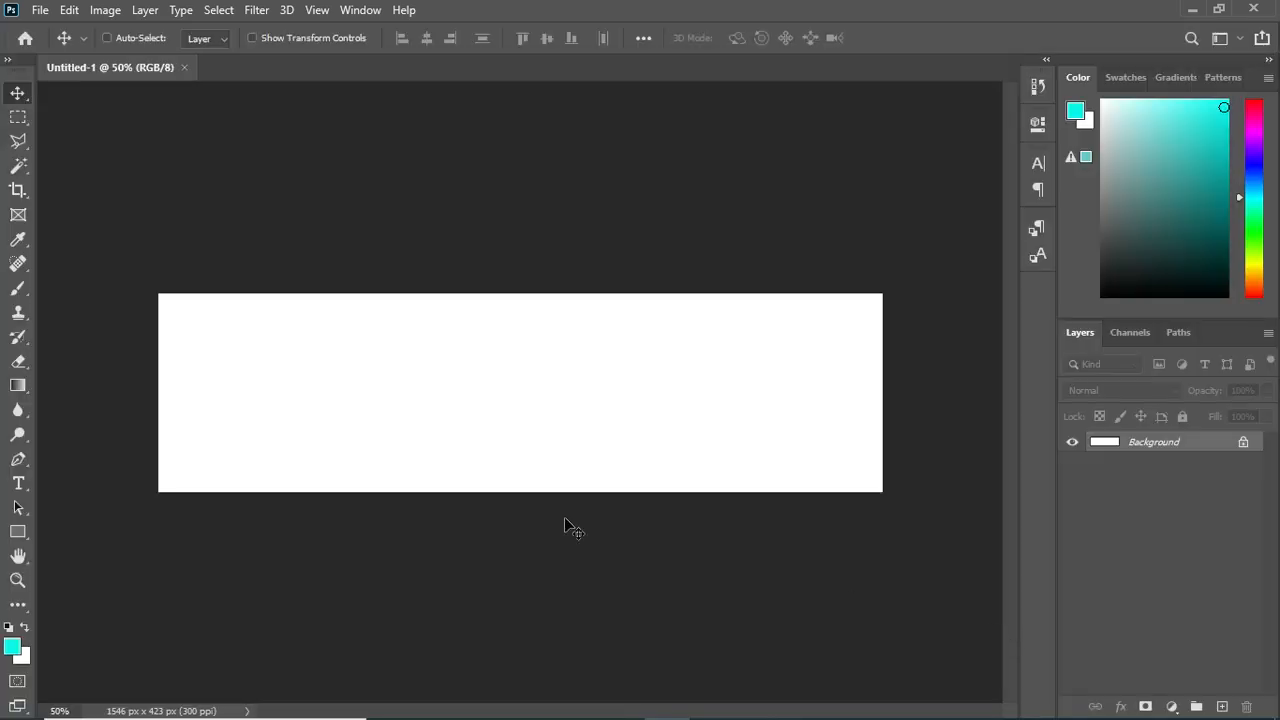
Create a 100 × 100 px rectangle shape filled with #0d0d0d in the right part of the canvas
click(18, 531)
click(208, 37)
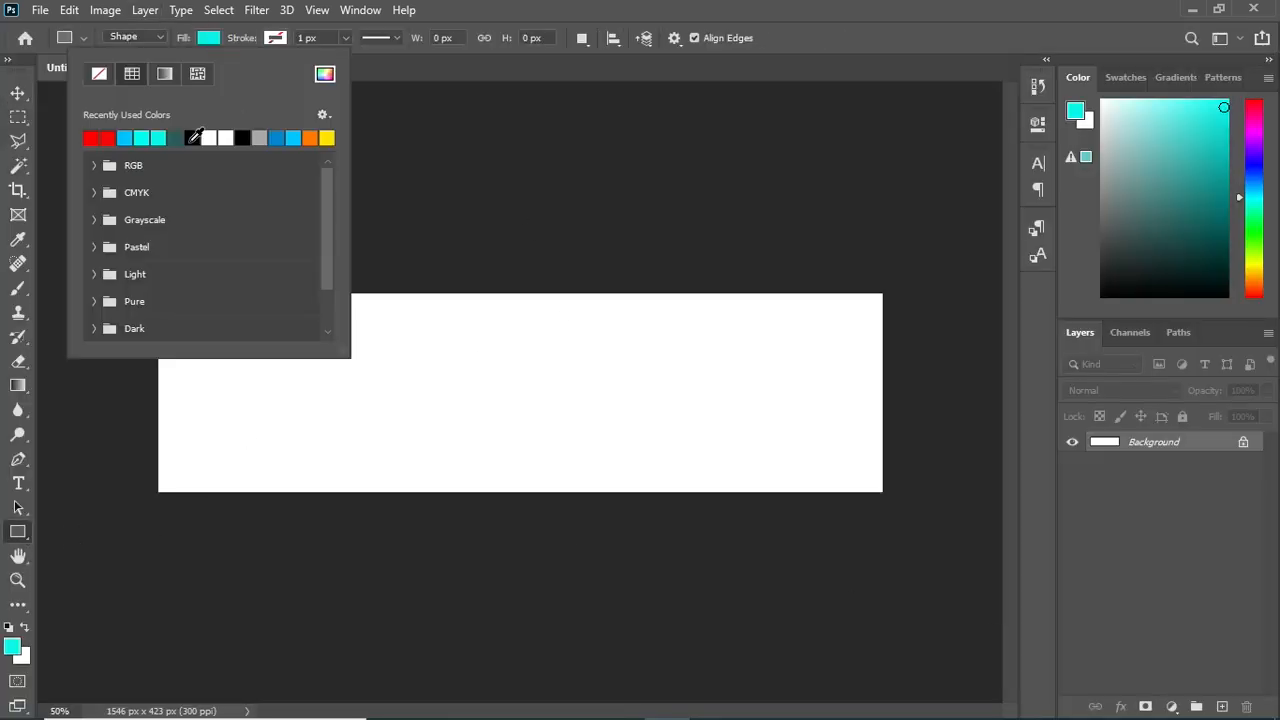
click(324, 75)
text(090909)
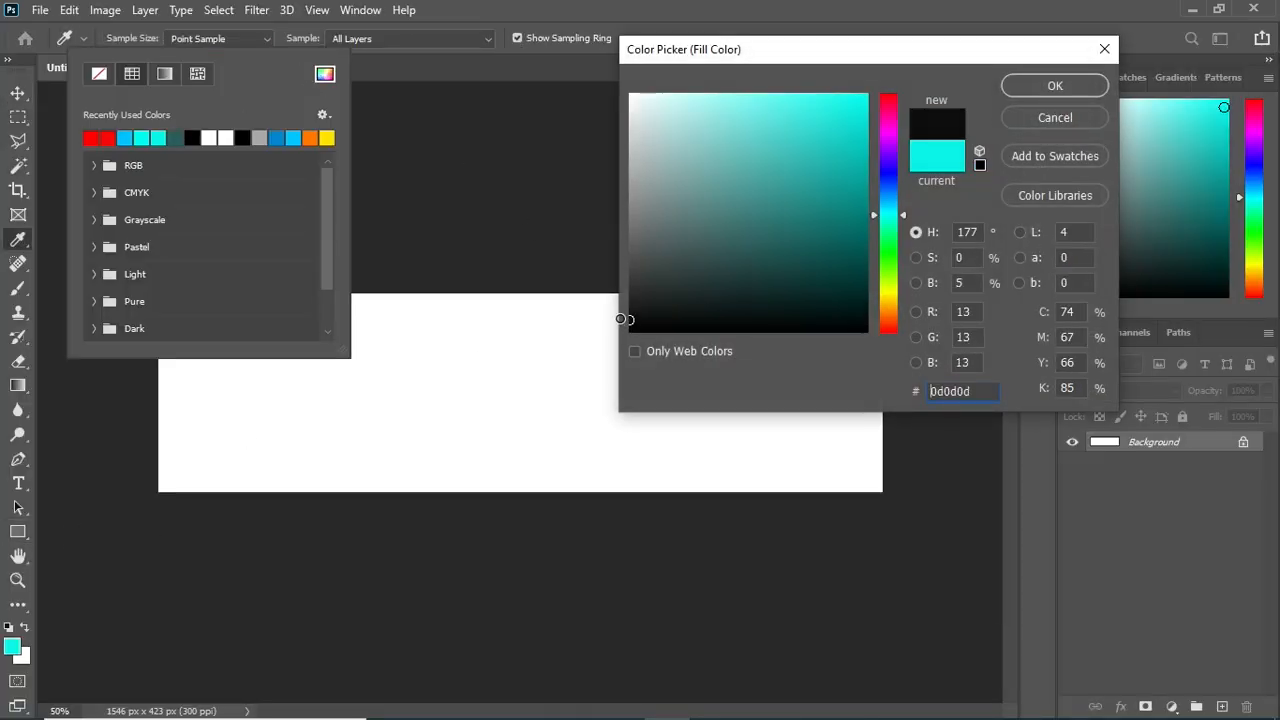
click(1024, 84)
click(216, 38)
click(795, 389)
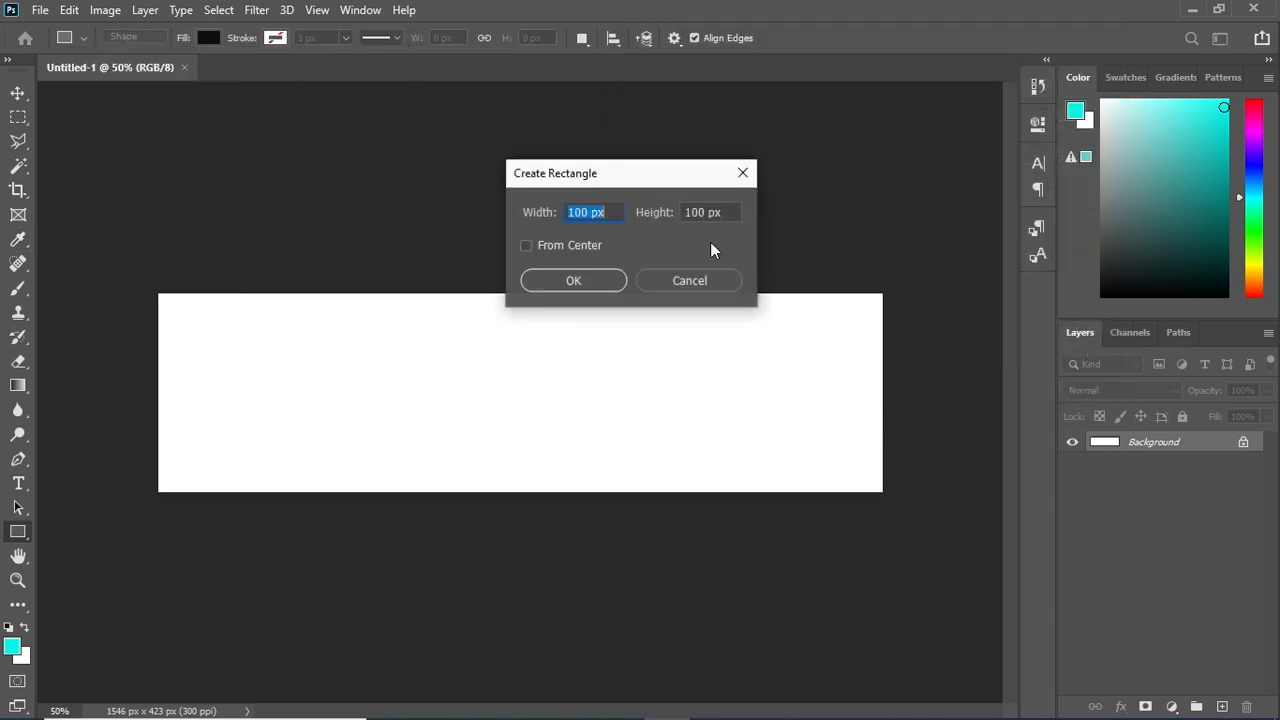
click(575, 282)
click(987, 120)
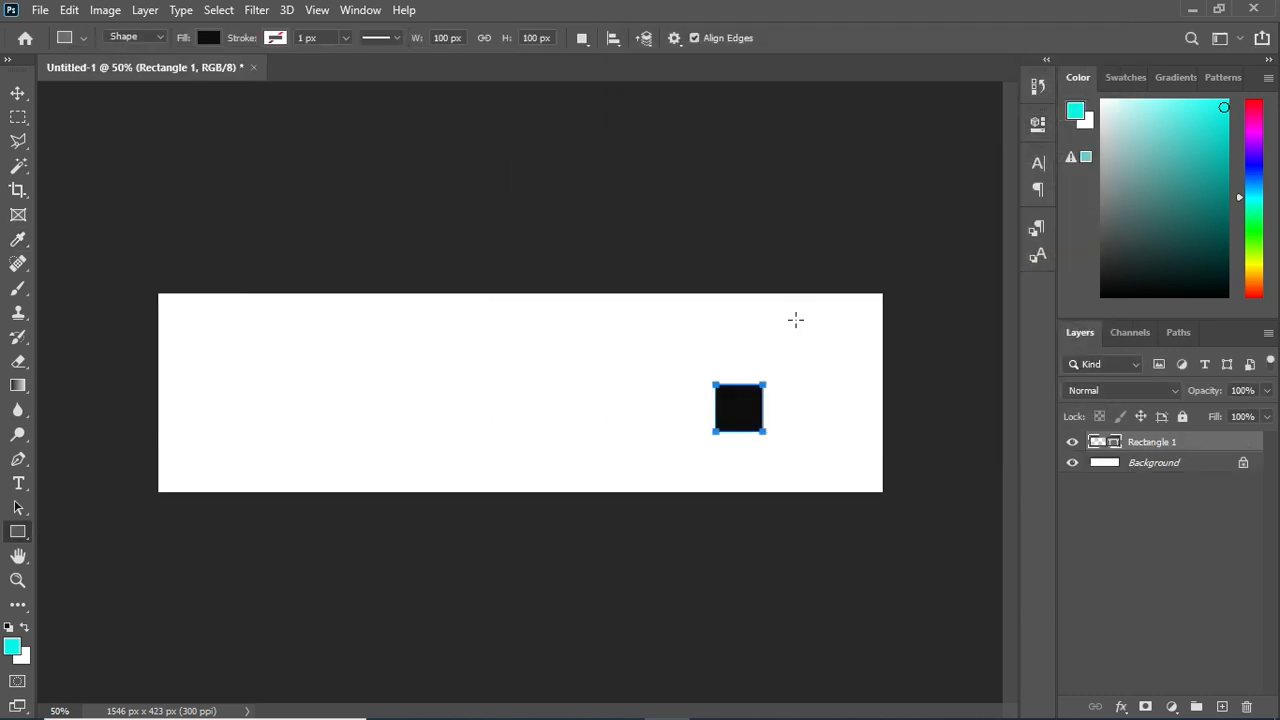
Resize the dark rectangle to 500 × 423 px so it fills the right end of the canvas
key(ctrl+t)
drag(764, 384, 882, 294)
drag(770, 490, 776, 489)
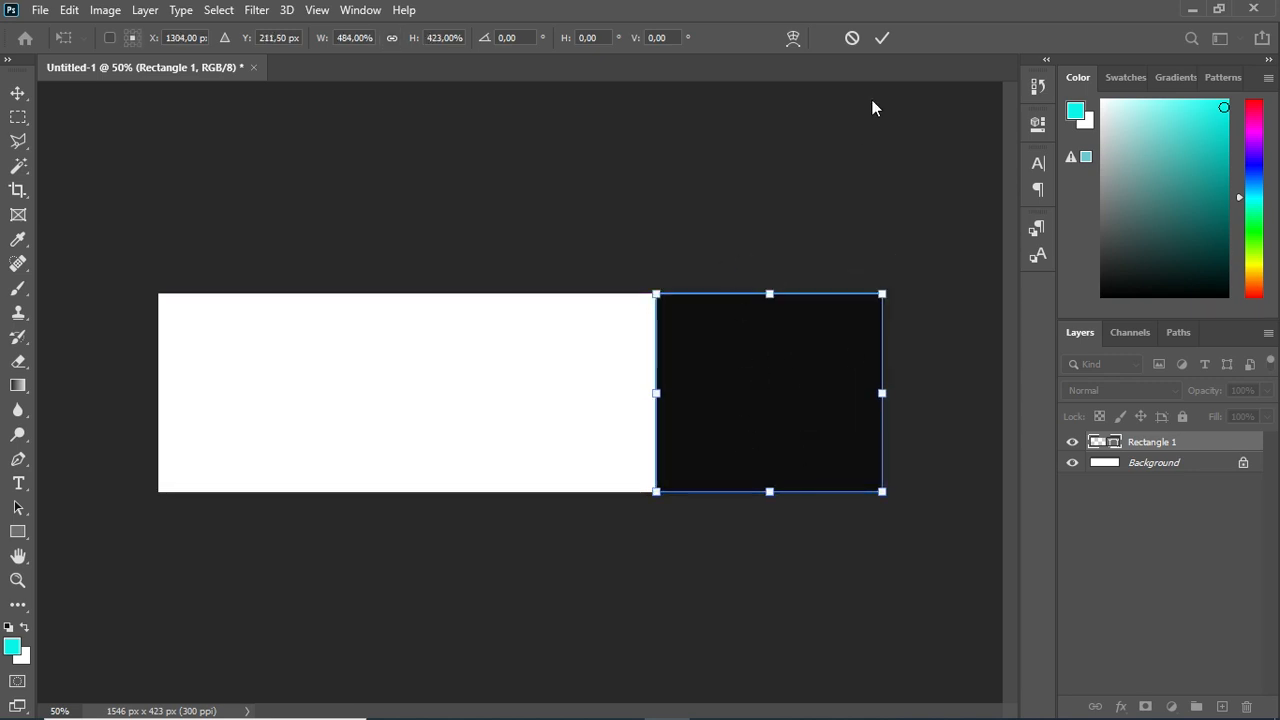
drag(656, 392, 648, 392)
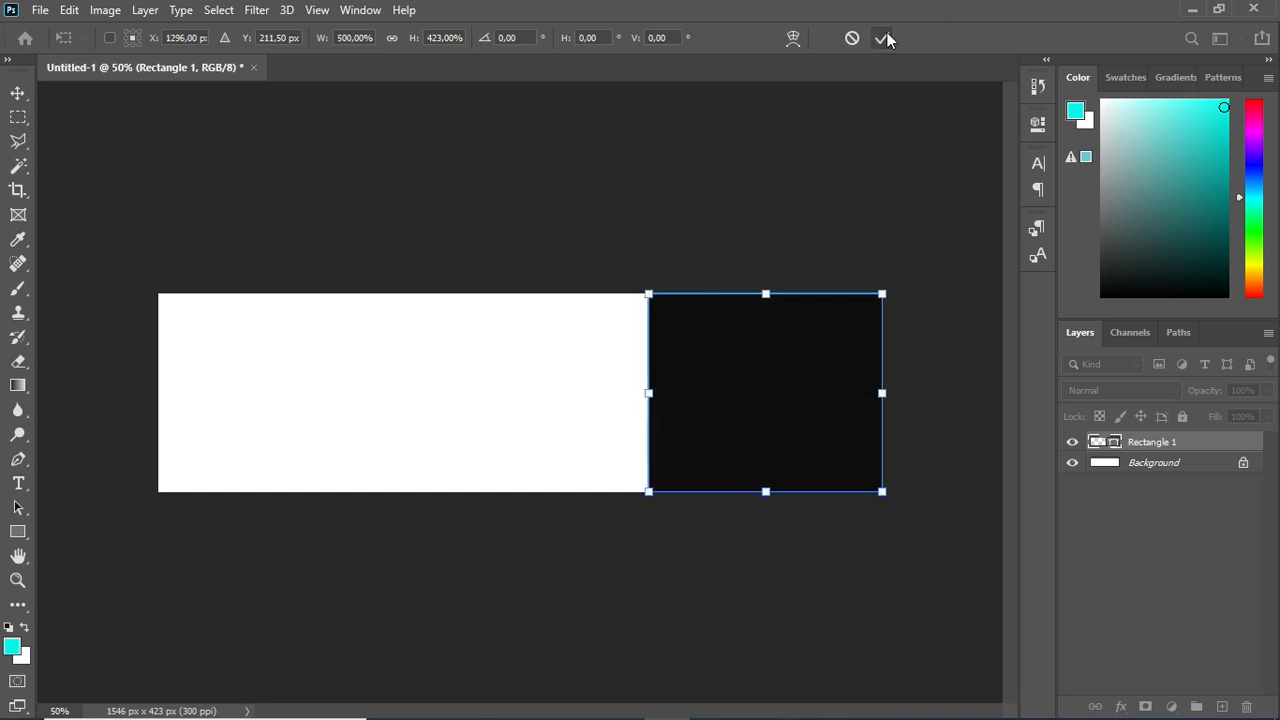
click(882, 38)
key(Return)
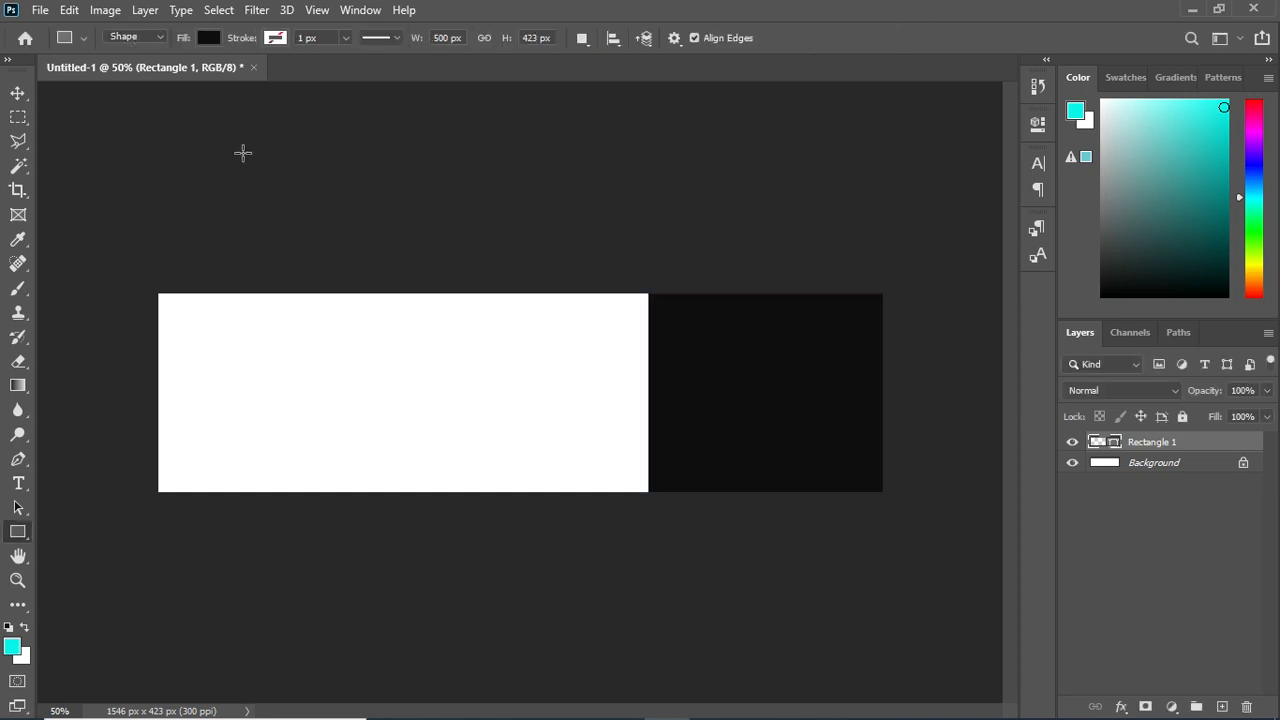
Create a 100 × 100 px dark ellipse on the left edge of the large rectangle
right_click(30, 537)
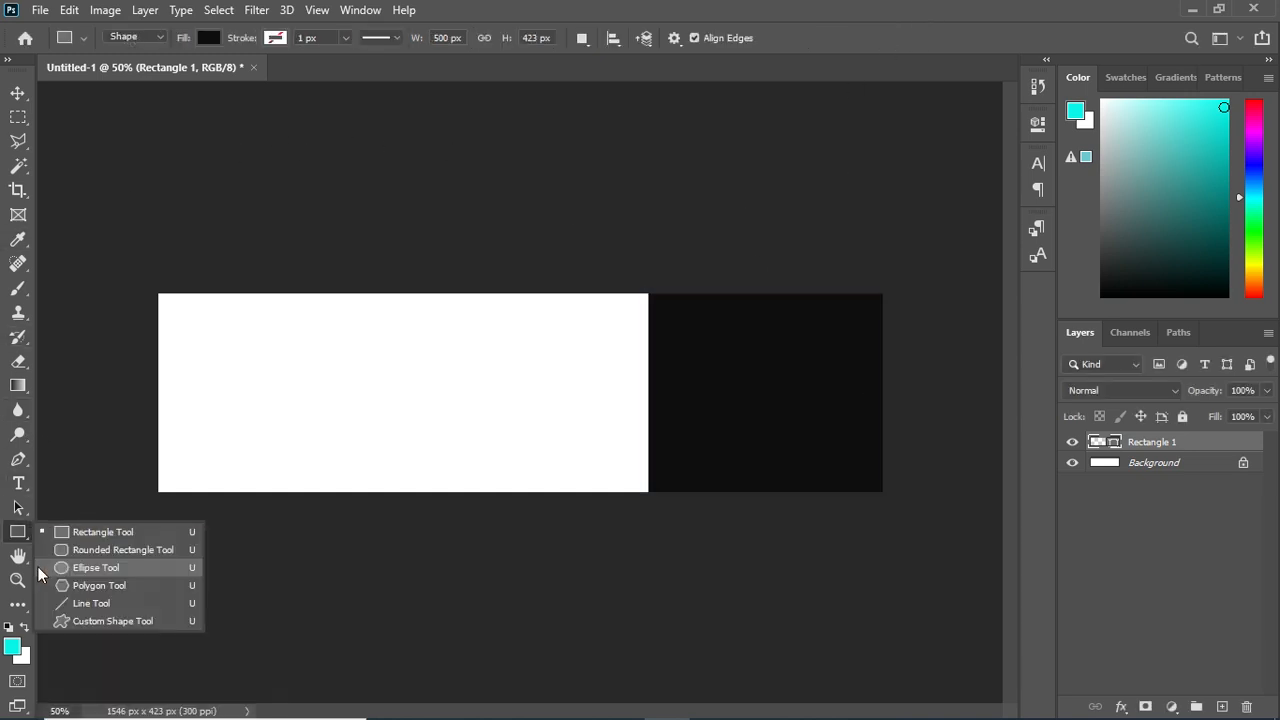
click(79, 572)
click(616, 400)
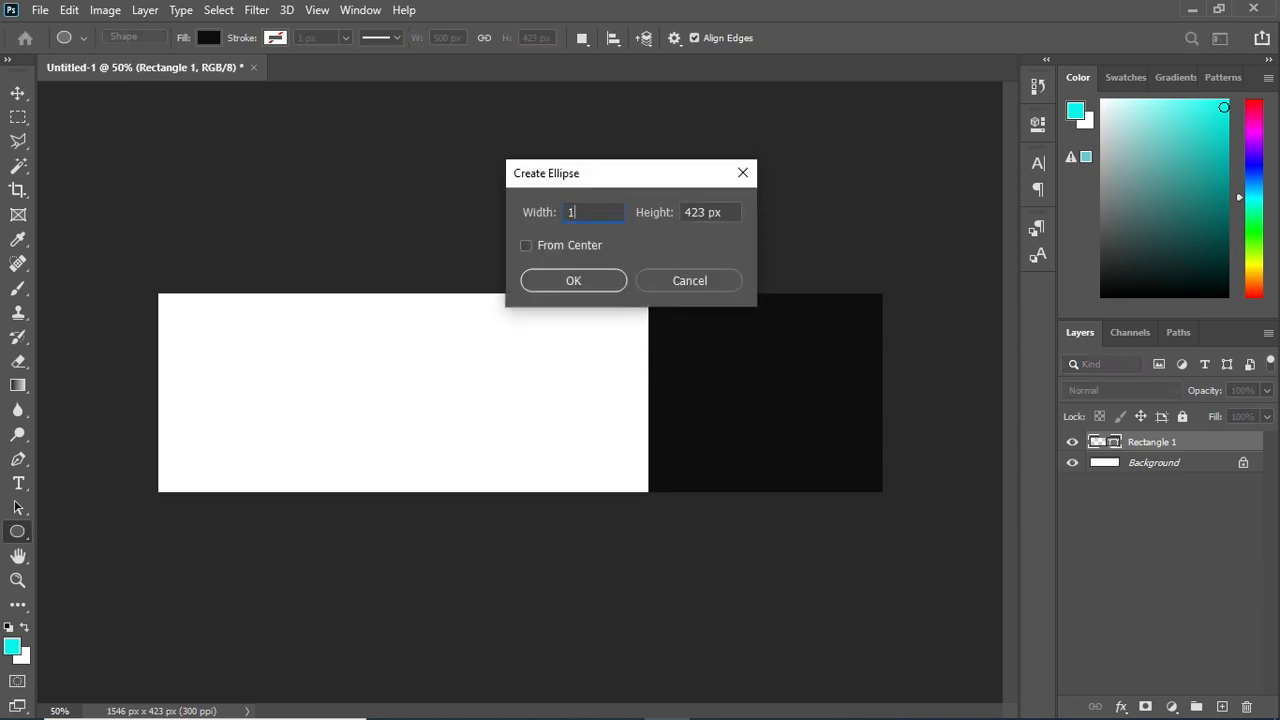
click(540, 278)
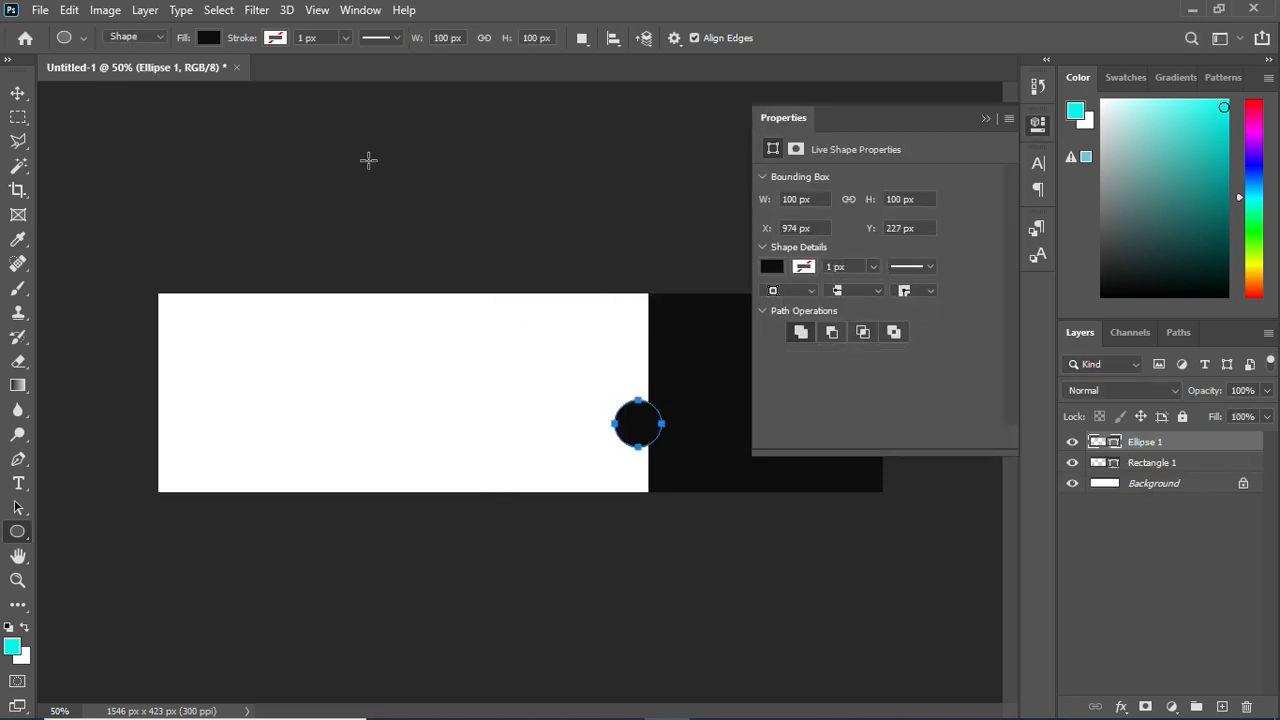
key(v)
click(985, 145)
Scale the circle to 424% to span the canvas height and centre it on the rectangle's left edge
key(ctrl+t)
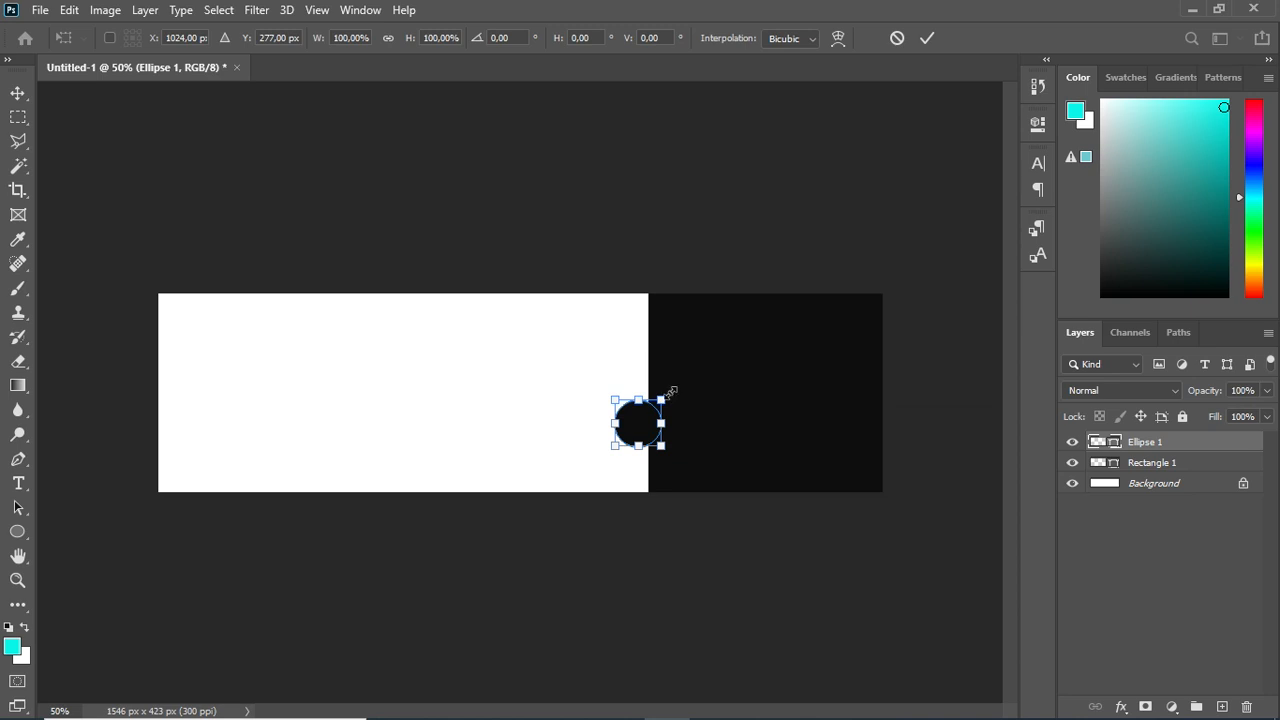
drag(671, 390, 725, 294)
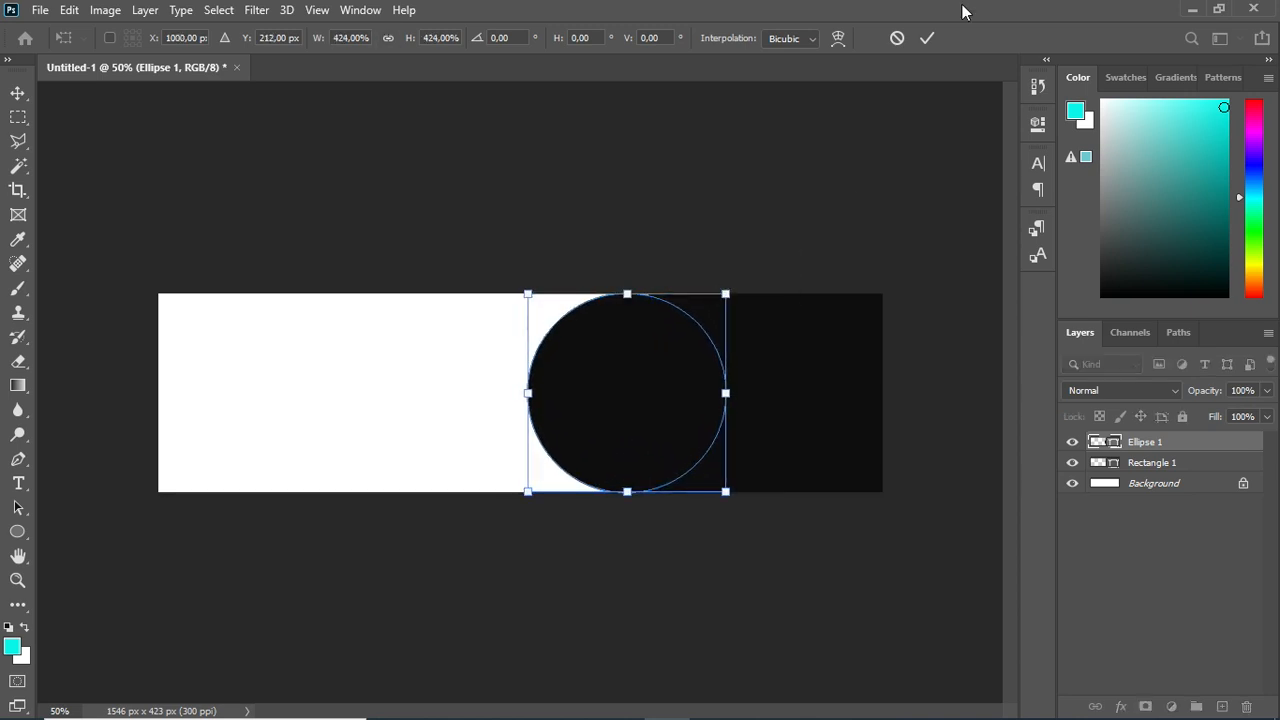
key(Return)
drag(700, 423, 718, 418)
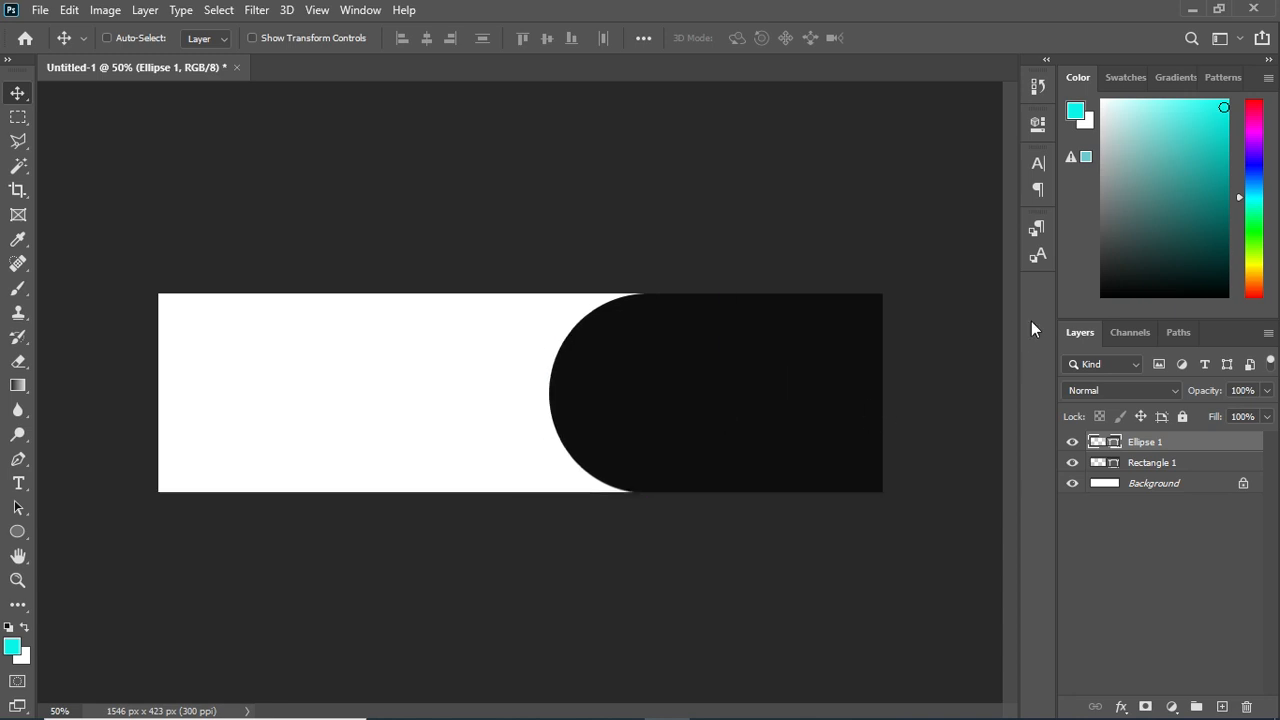
drag(786, 395, 797, 390)
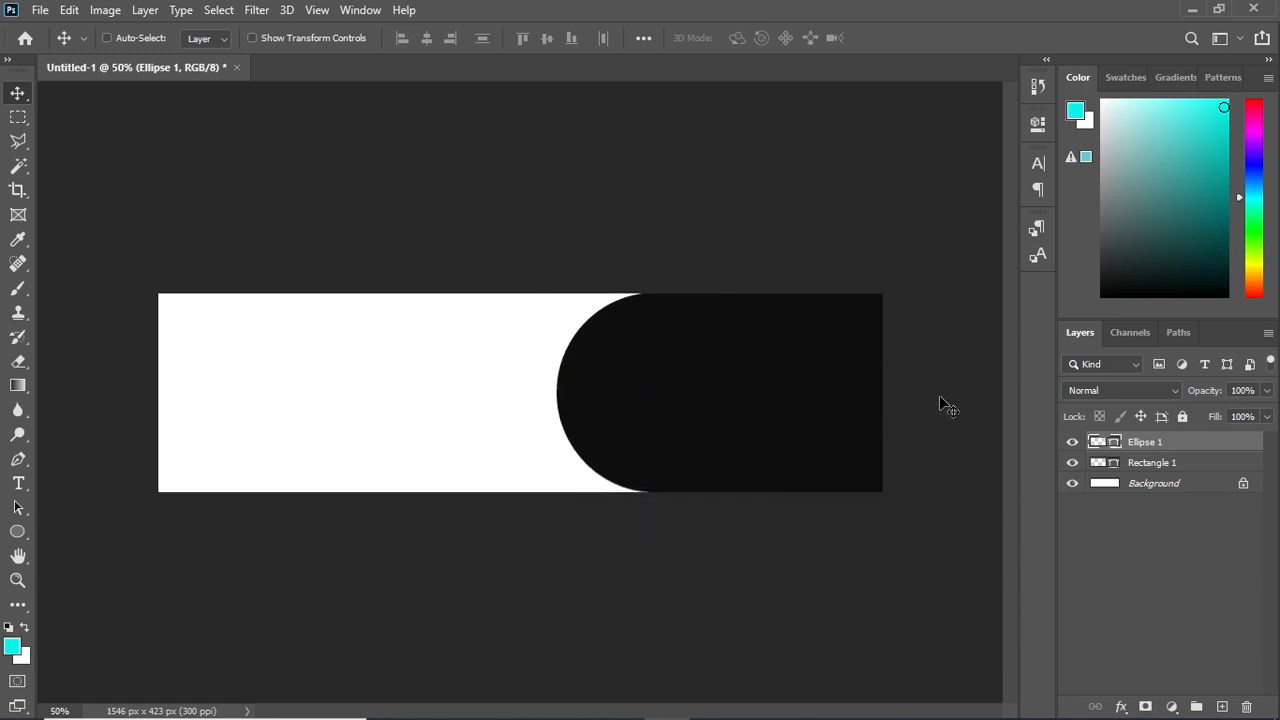
Add an empty layer and merge it with the ellipse and rectangle layers into one layer
click(1222, 707)
shift+click(1165, 484)
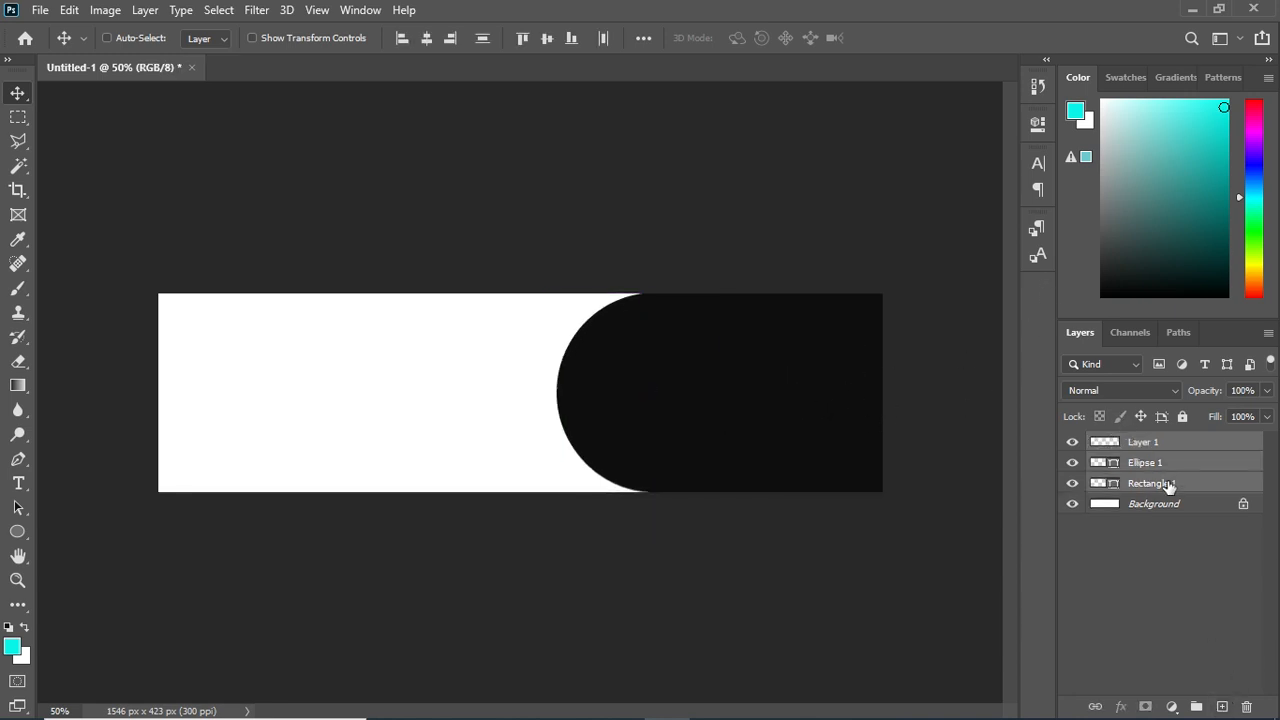
key(ctrl+e)
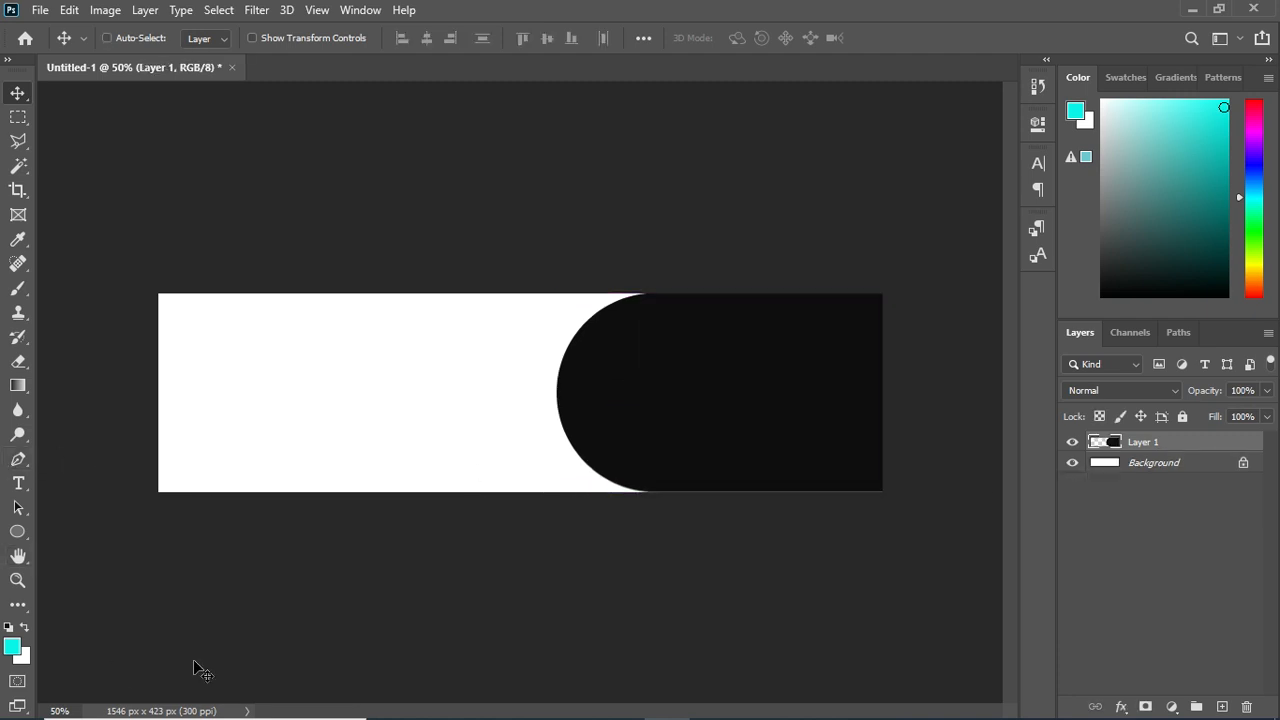
Create another 100 px dark rectangle and stretch it over the entire canvas to 1546 × 423 px
click(18, 531)
click(100, 534)
click(340, 420)
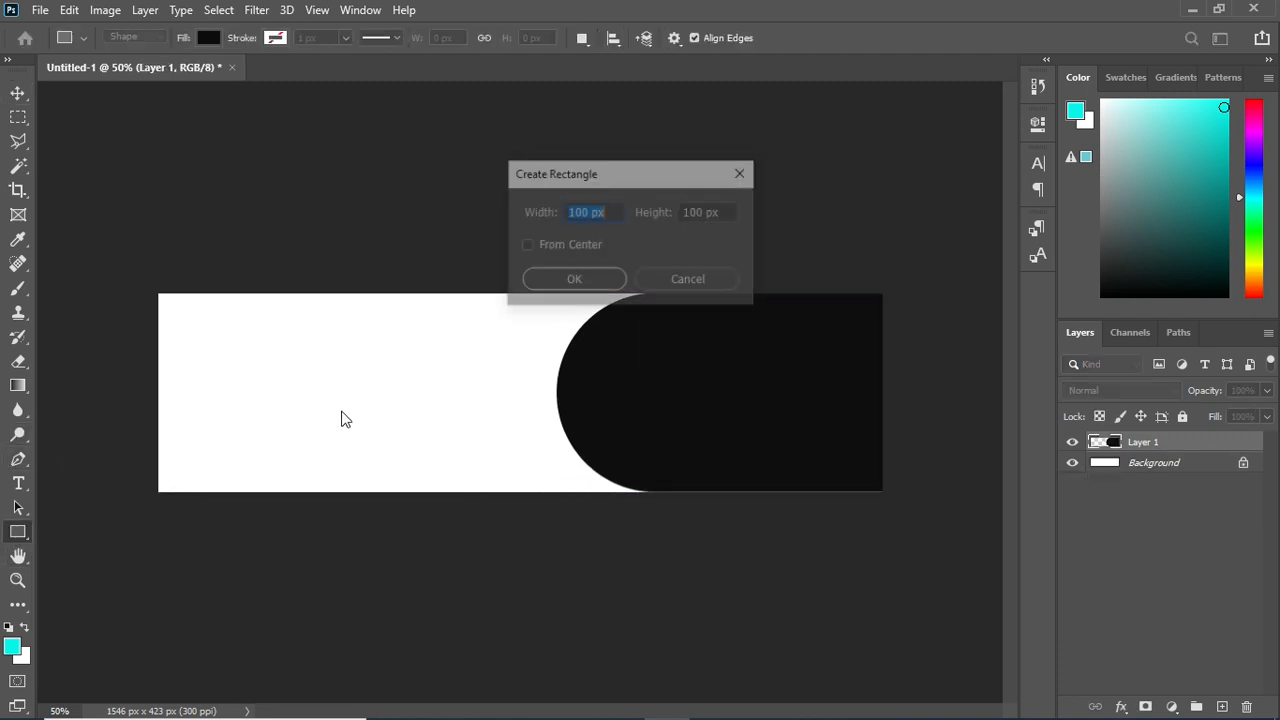
click(573, 281)
key(ctrl+t)
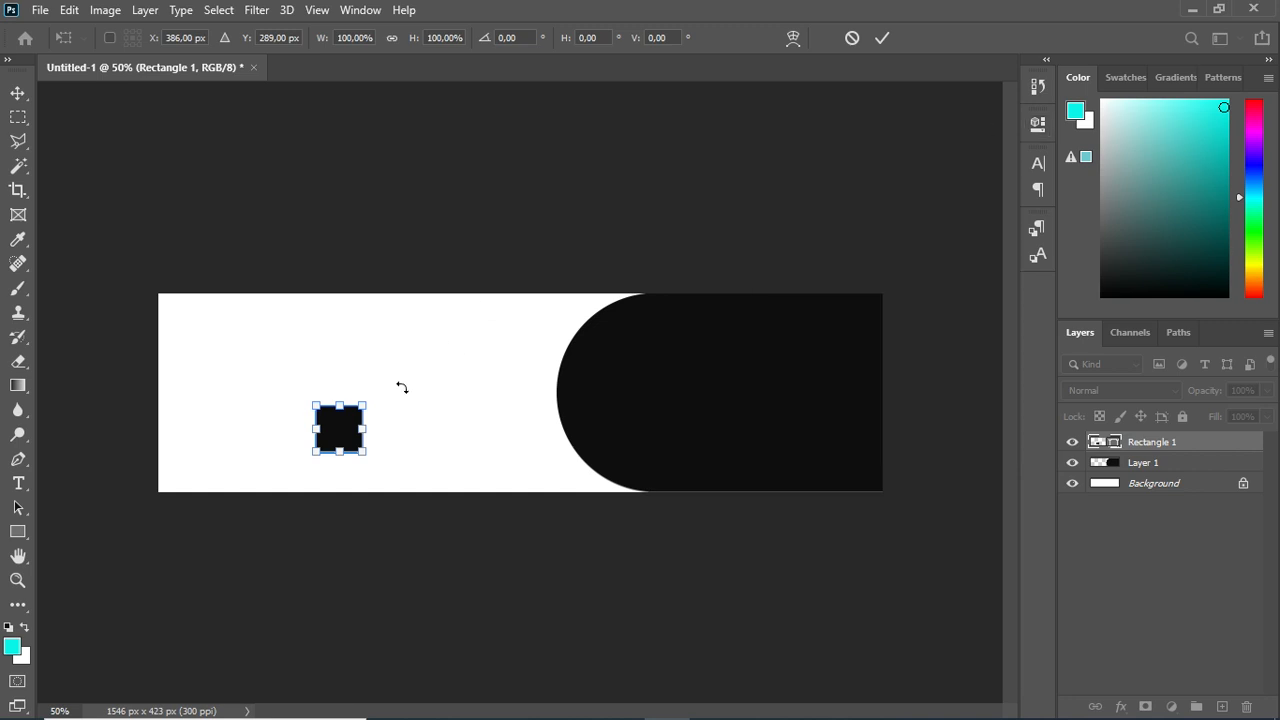
drag(400, 386, 882, 293)
drag(316, 451, 158, 491)
click(882, 38)
Remove the full-canvas rectangle's fill and give it a near-black stroke of 15 px as a border
click(208, 38)
click(96, 72)
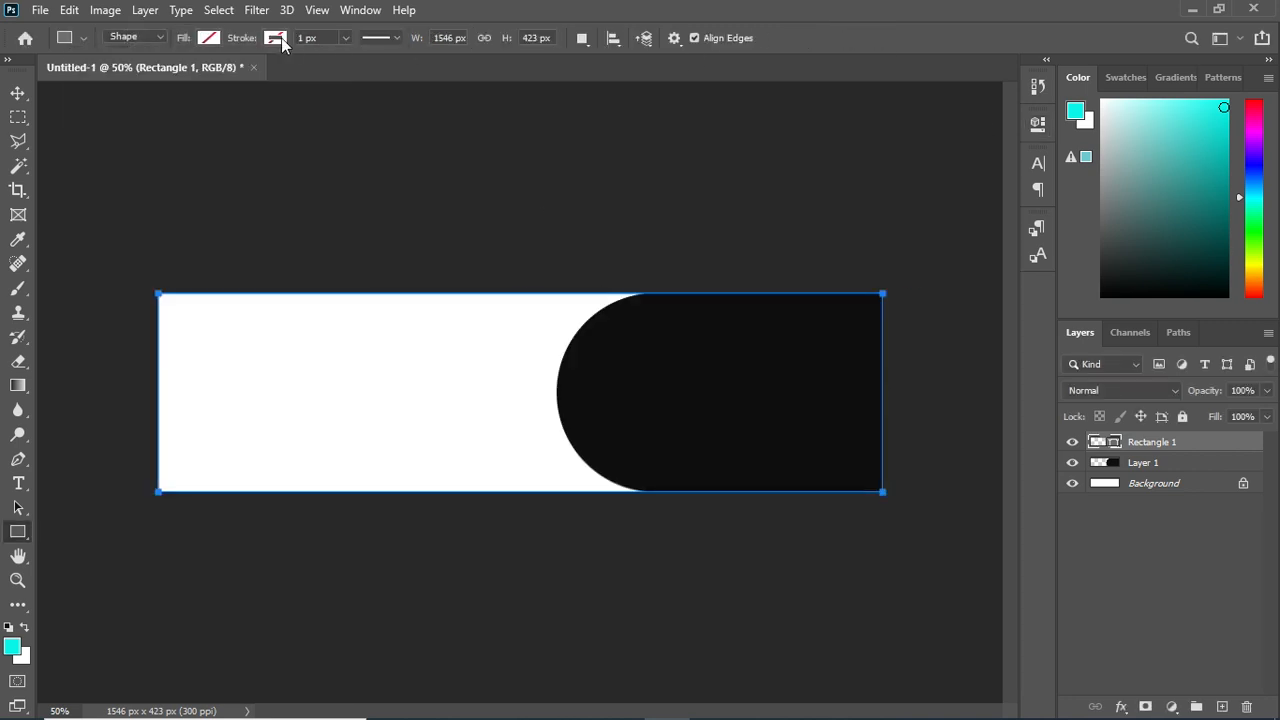
click(275, 38)
click(158, 137)
click(347, 38)
drag(357, 56, 349, 58)
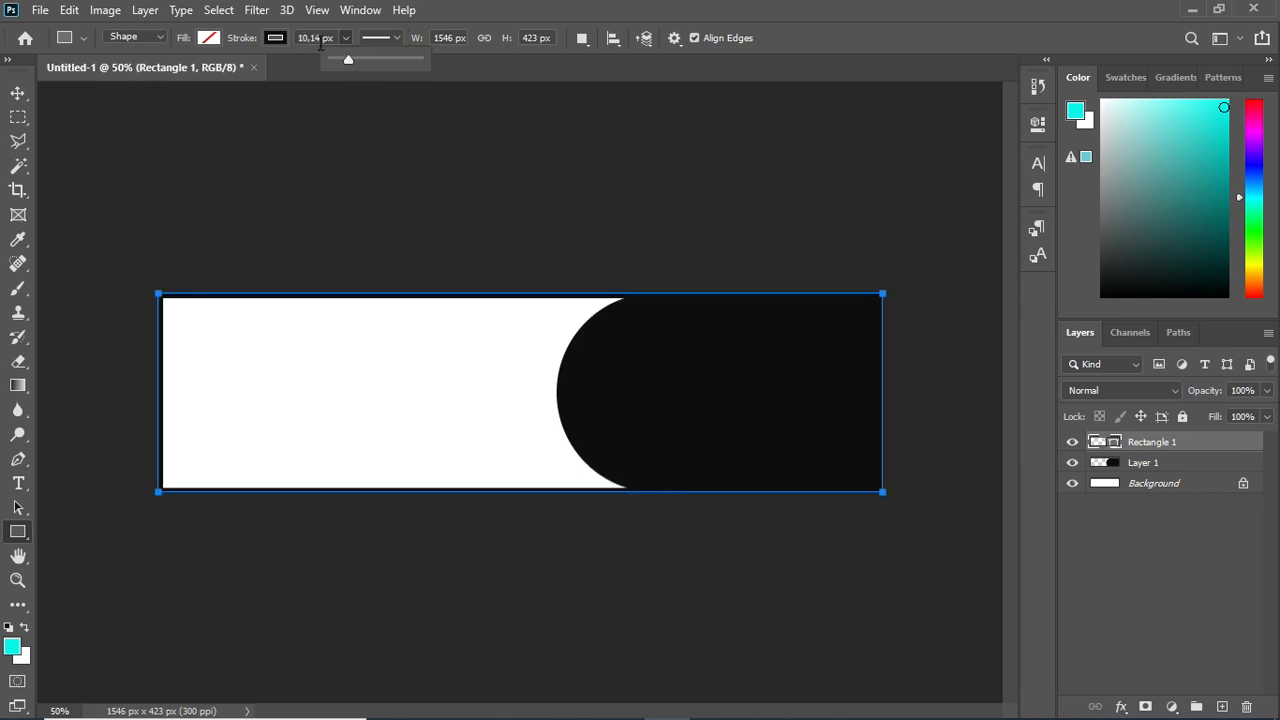
click(298, 38)
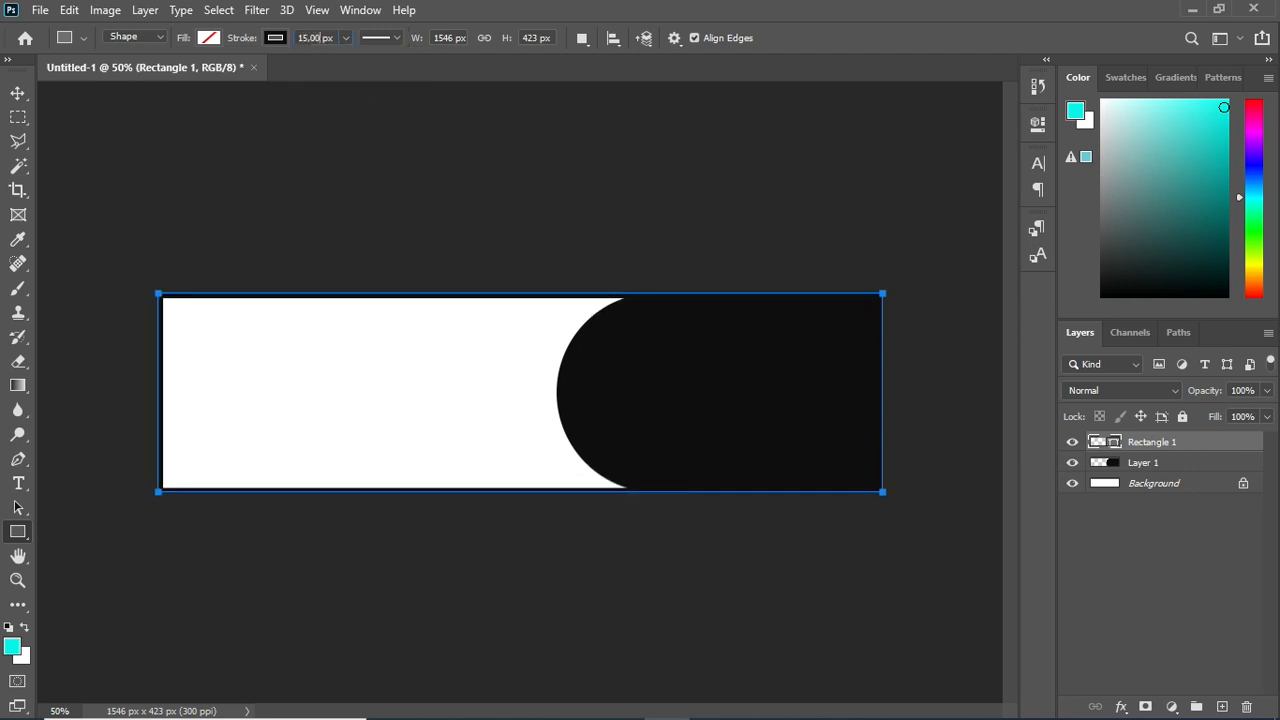
text(15,00)
key(Return)
click(10, 94)
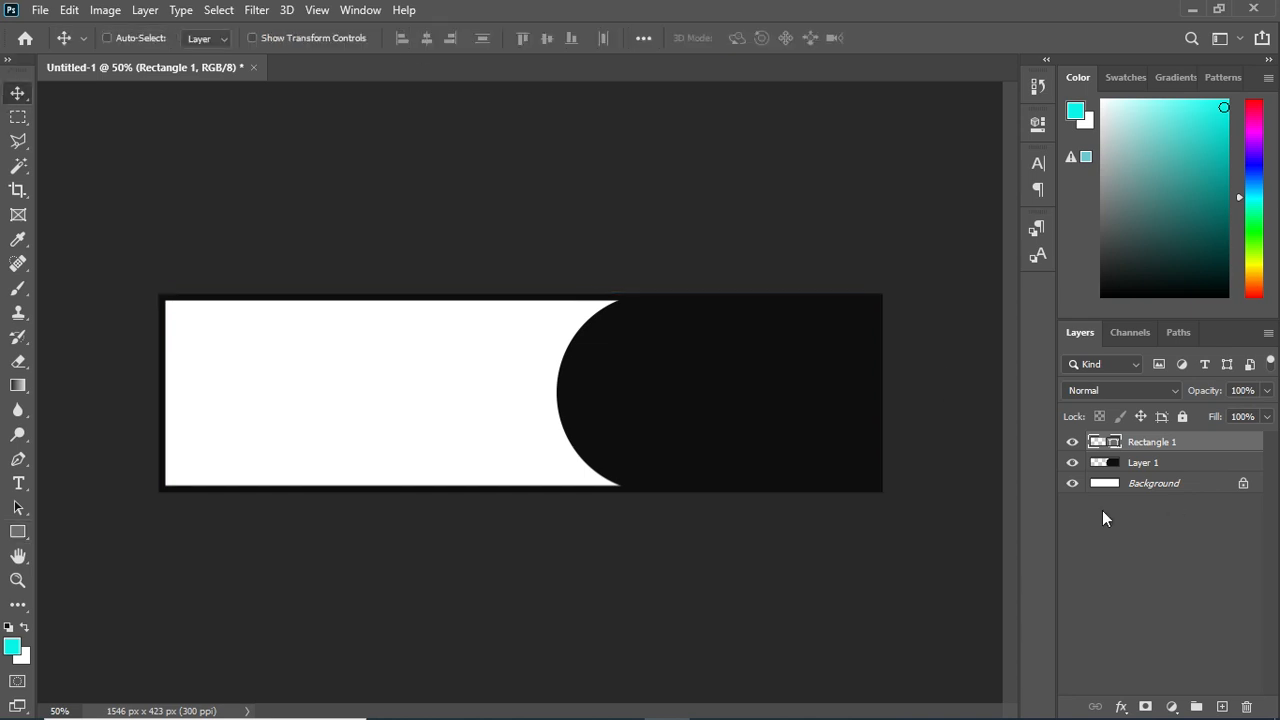
Duplicate the merged dark shape, set the original Layer 1 to 50% opacity, and shift it slightly left behind the copy
click(1132, 462)
key(ctrl+j)
click(1180, 483)
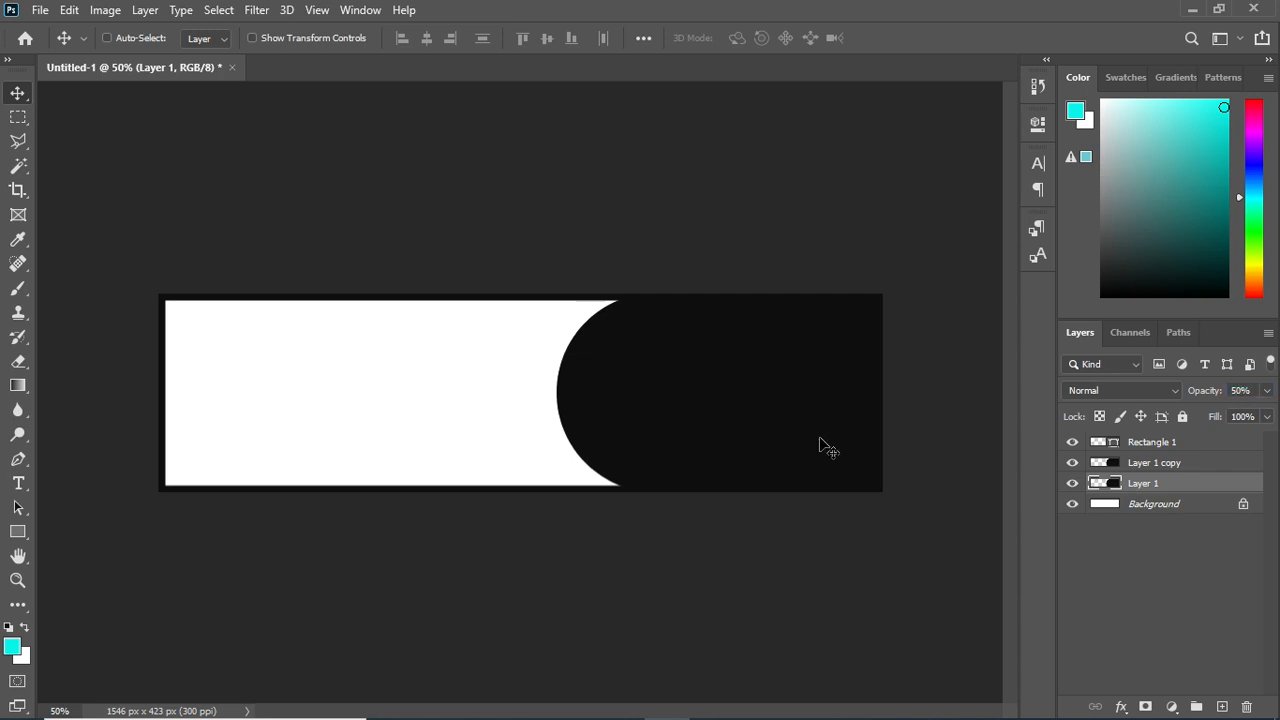
drag(793, 454, 783, 446)
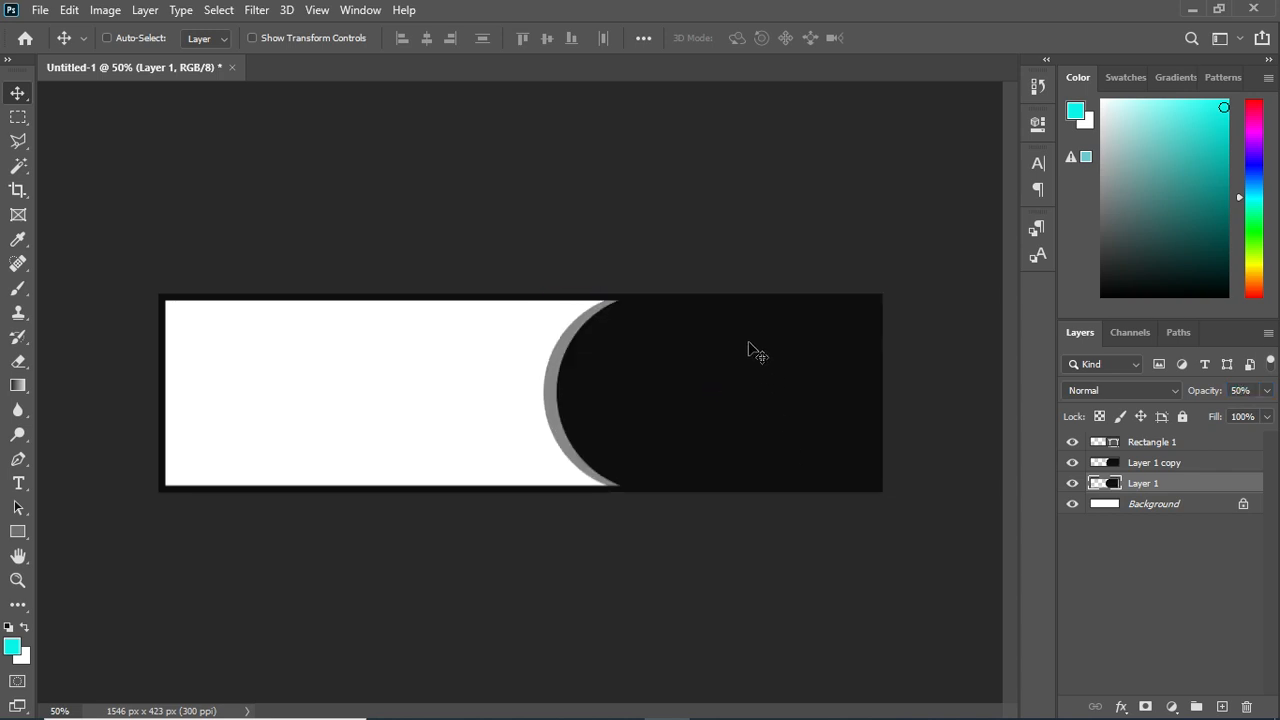
Duplicate the 50% shape layer, shift the copy slightly further left, and set its opacity to 30%
key(ctrl+j)
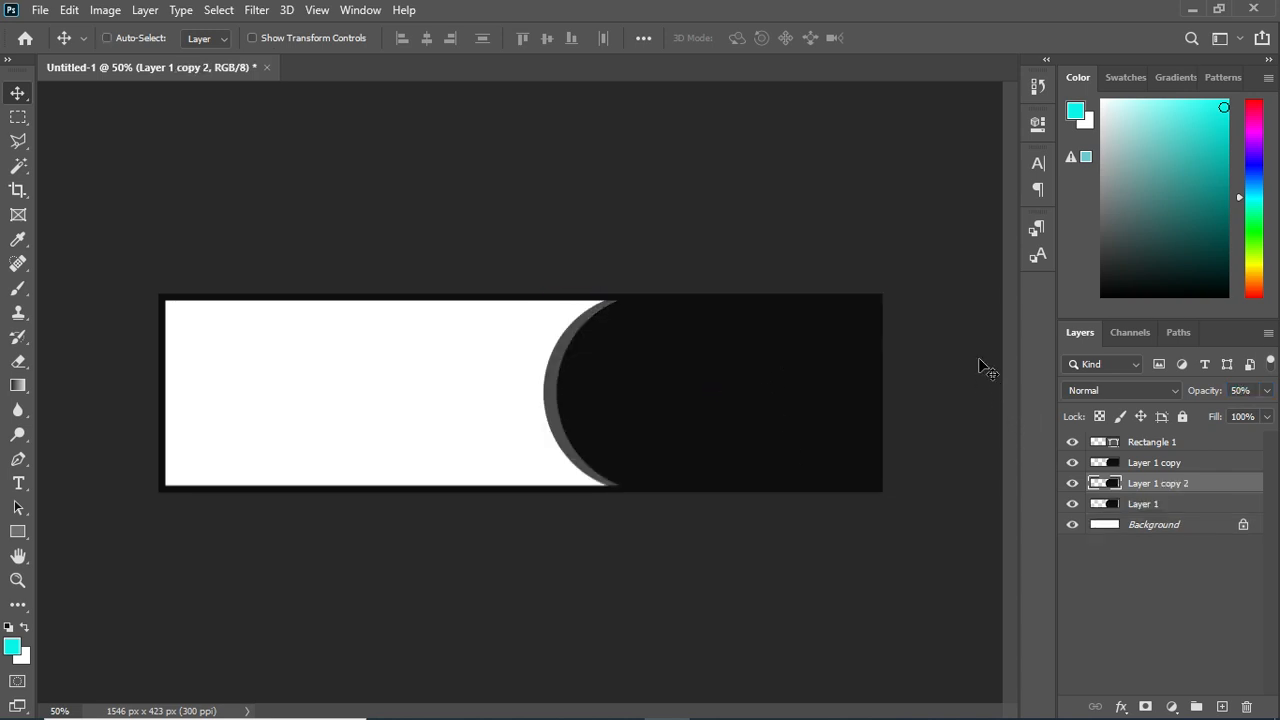
drag(885, 458, 863, 457)
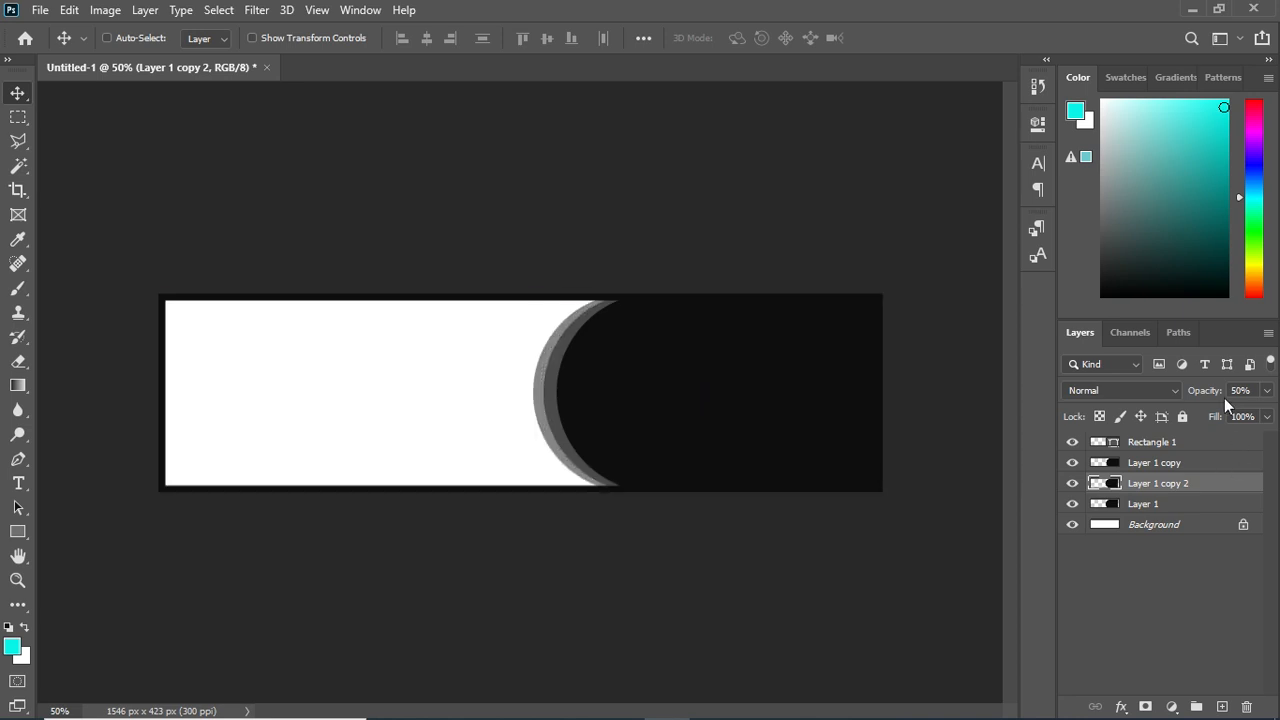
text(30)
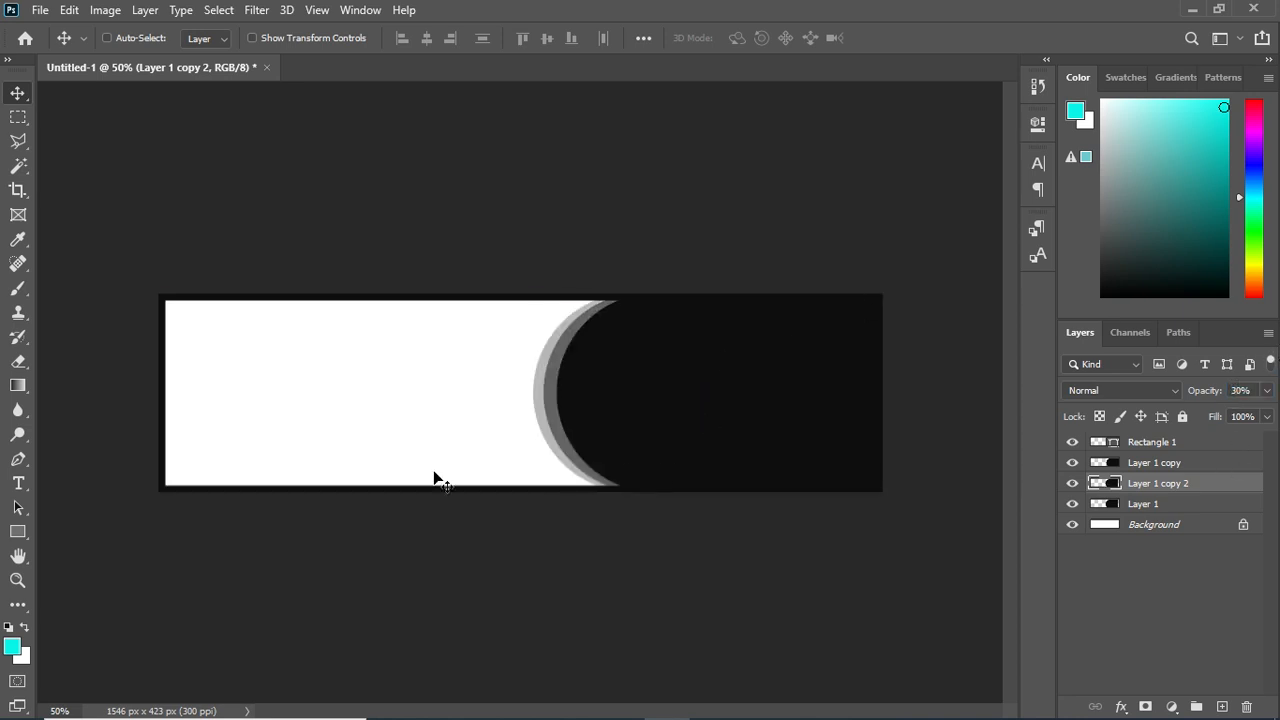
Create a 100 × 100 px dark rectangle above the border layer, near the canvas's left end
click(1184, 445)
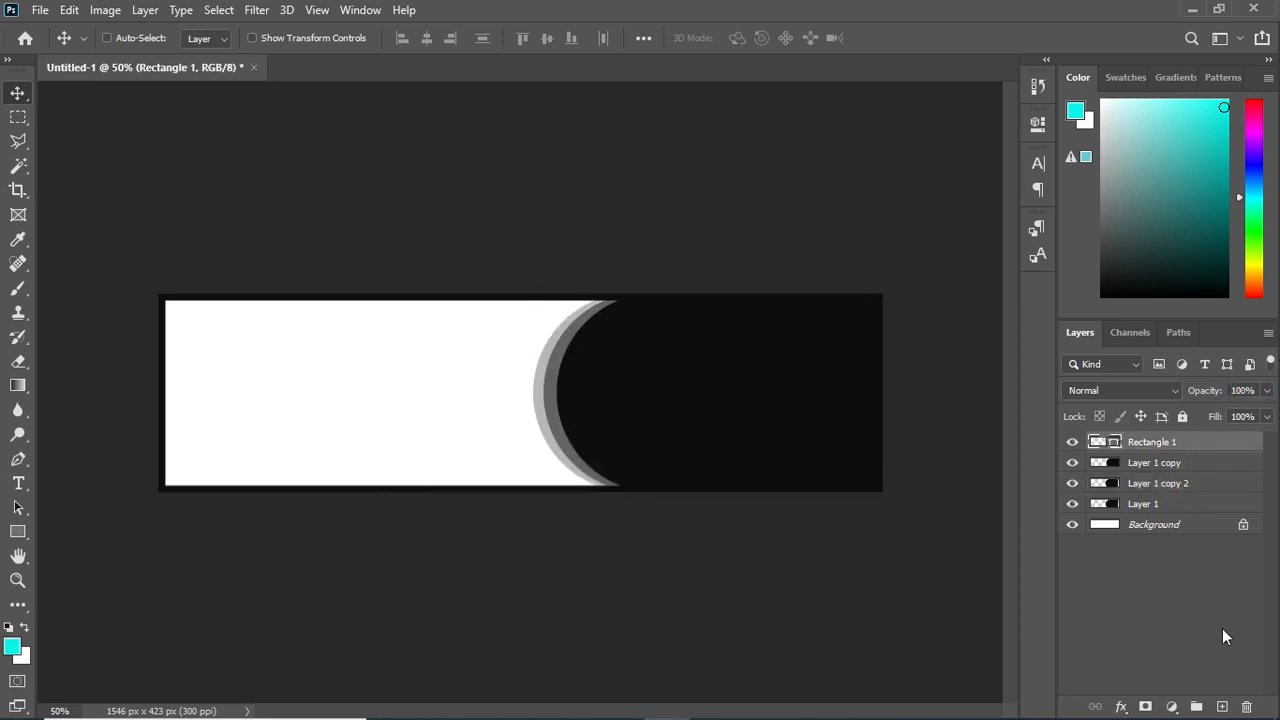
click(1223, 706)
click(20, 532)
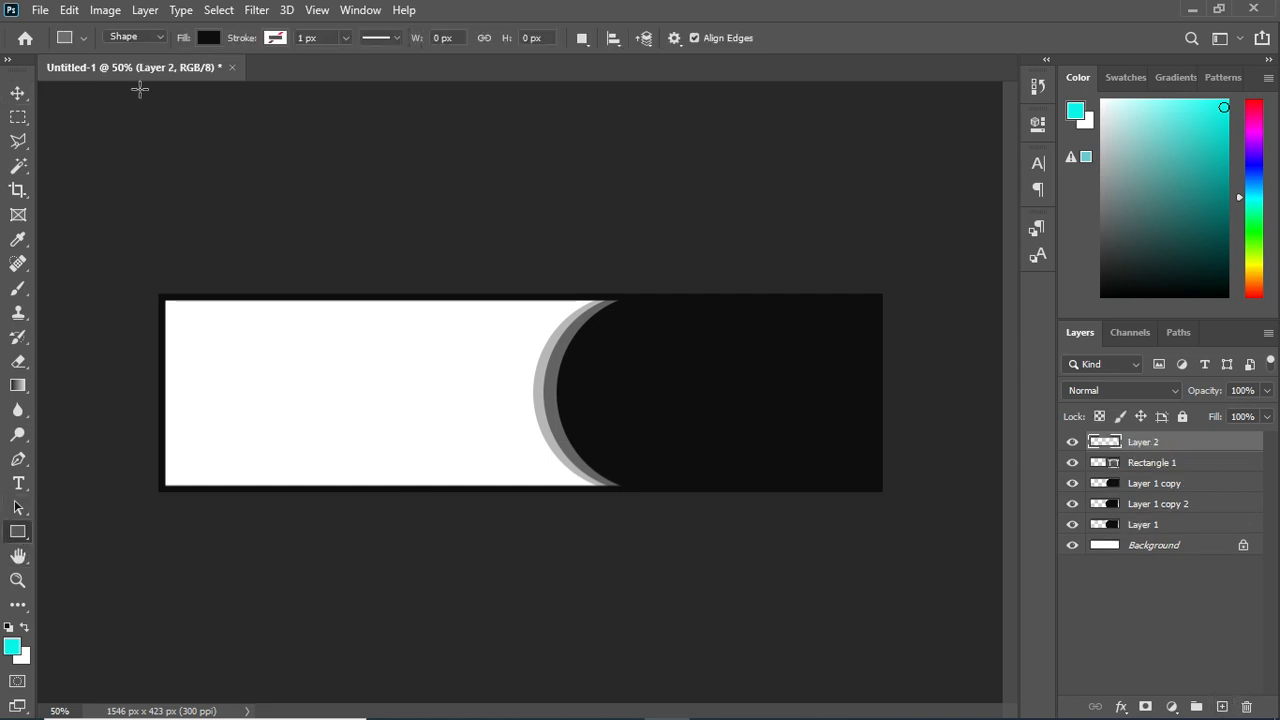
click(196, 402)
key(Return)
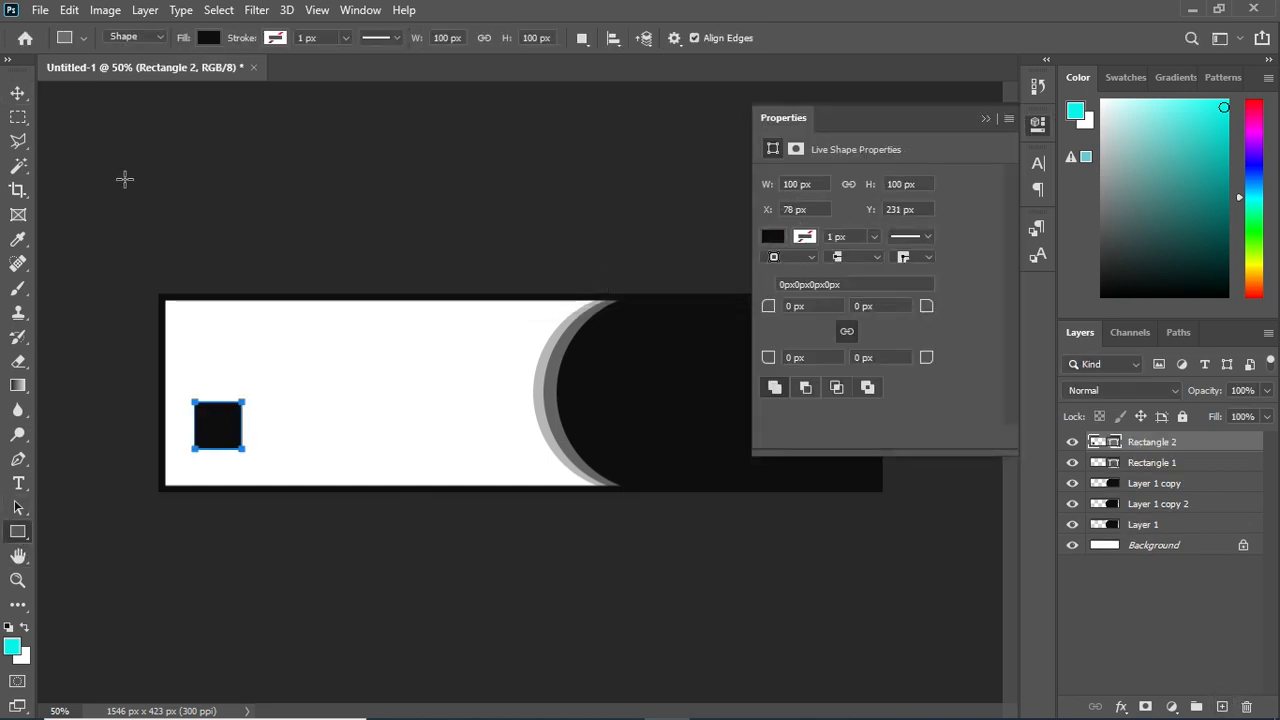
click(990, 118)
Centre the small square vertically and stretch it into a horizontal band from the canvas's left edge to the dark curved shape
key(v)
drag(252, 393, 565, 385)
key(ctrl+t)
click(927, 38)
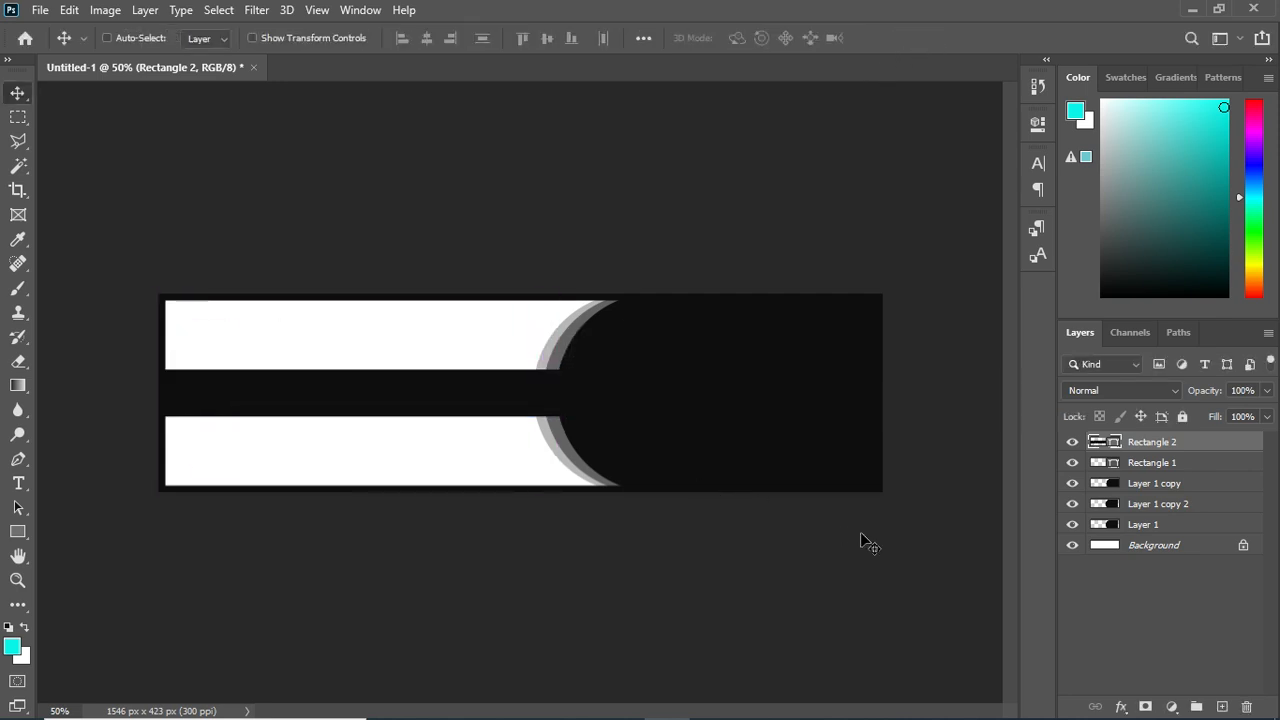
Duplicate the horizontal band, then shorten the copy to the section beside the curved shape and make it taller
key(ctrl+j)
key(ctrl+t)
drag(158, 393, 418, 393)
drag(565, 393, 493, 353)
click(927, 38)
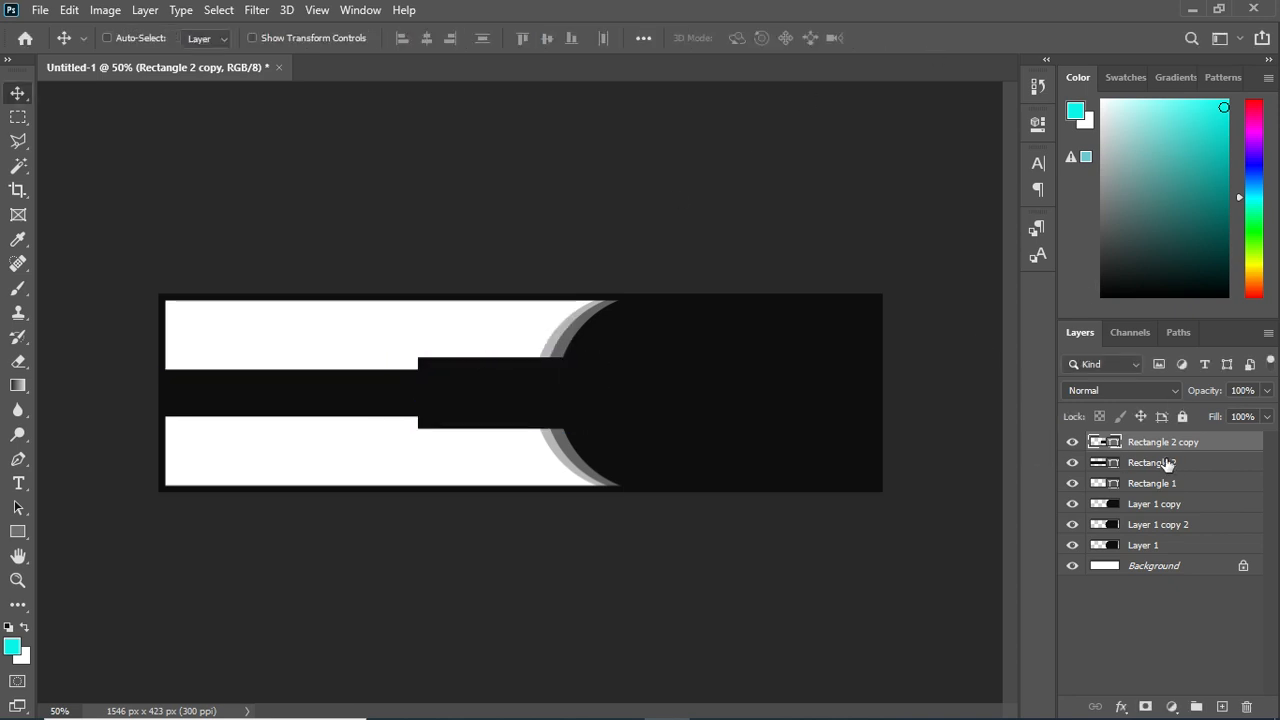
Duplicate the long horizontal band and resize the copy to about 498 × 120 px inside the taller dark block, extending into the curved shape
click(1133, 460)
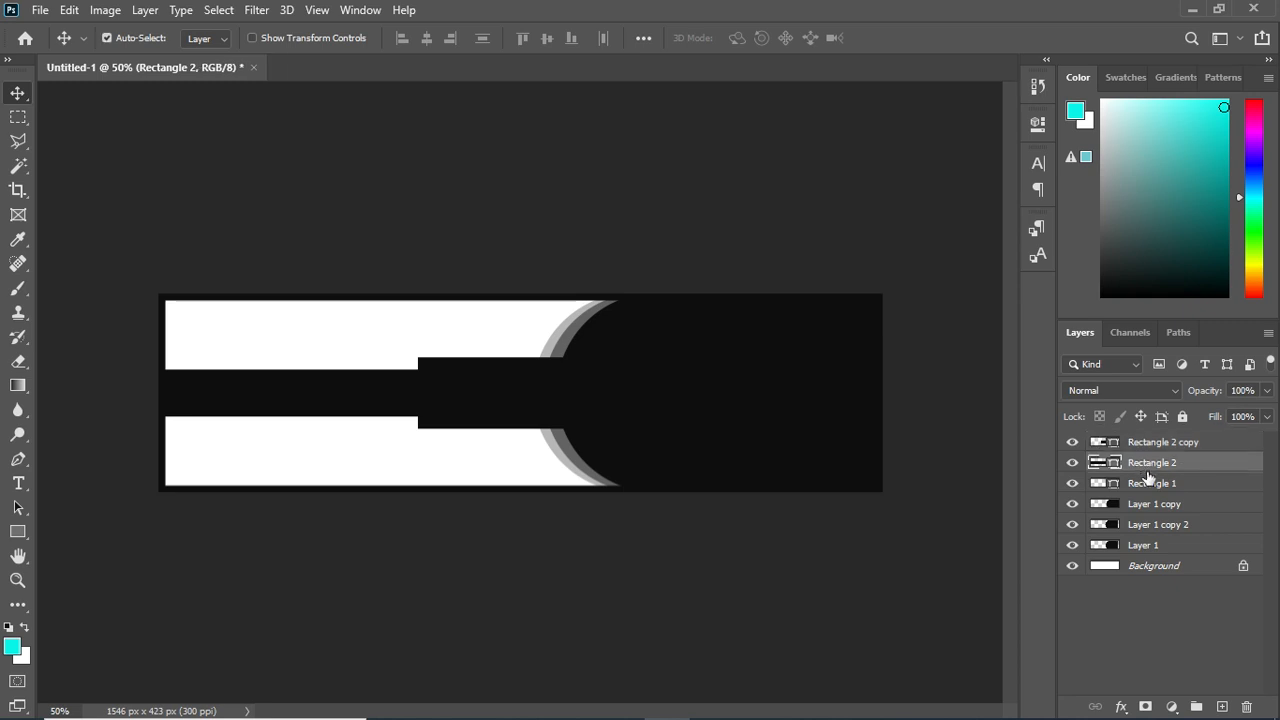
key(ctrl+j)
key(ctrl+t)
drag(160, 392, 438, 393)
drag(567, 393, 638, 393)
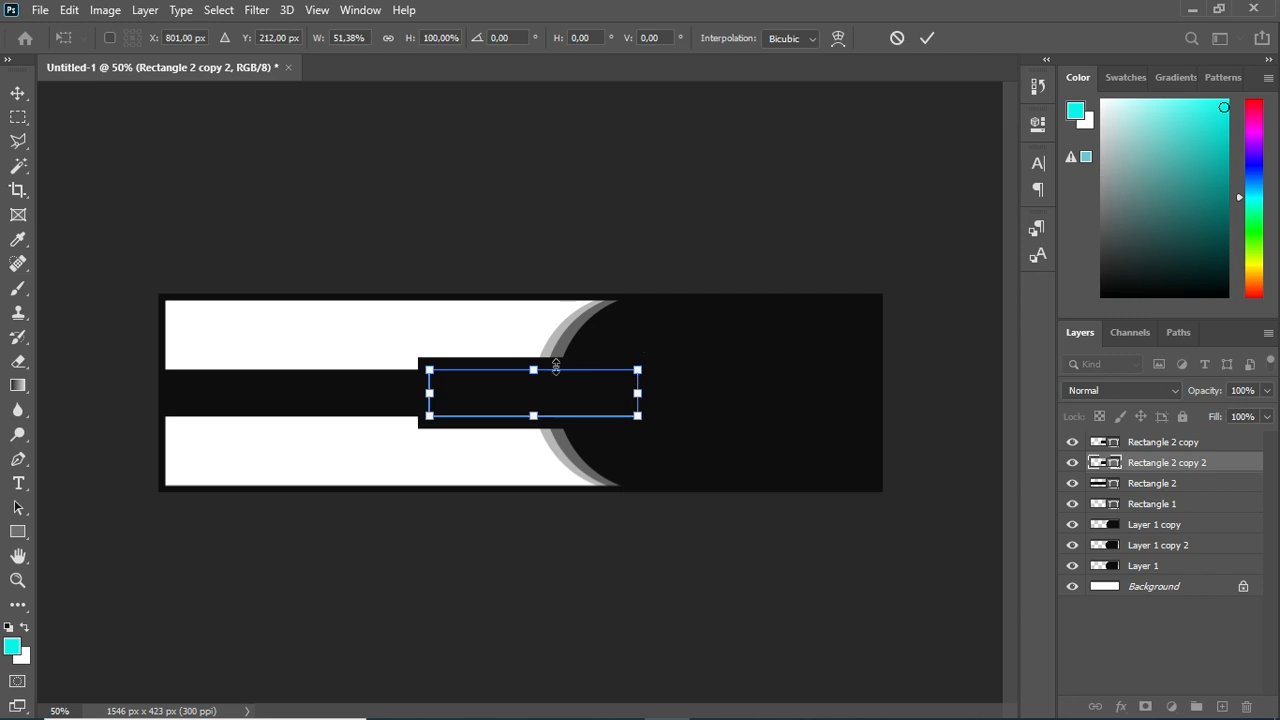
drag(532, 370, 532, 370)
key(ctrl+plus)
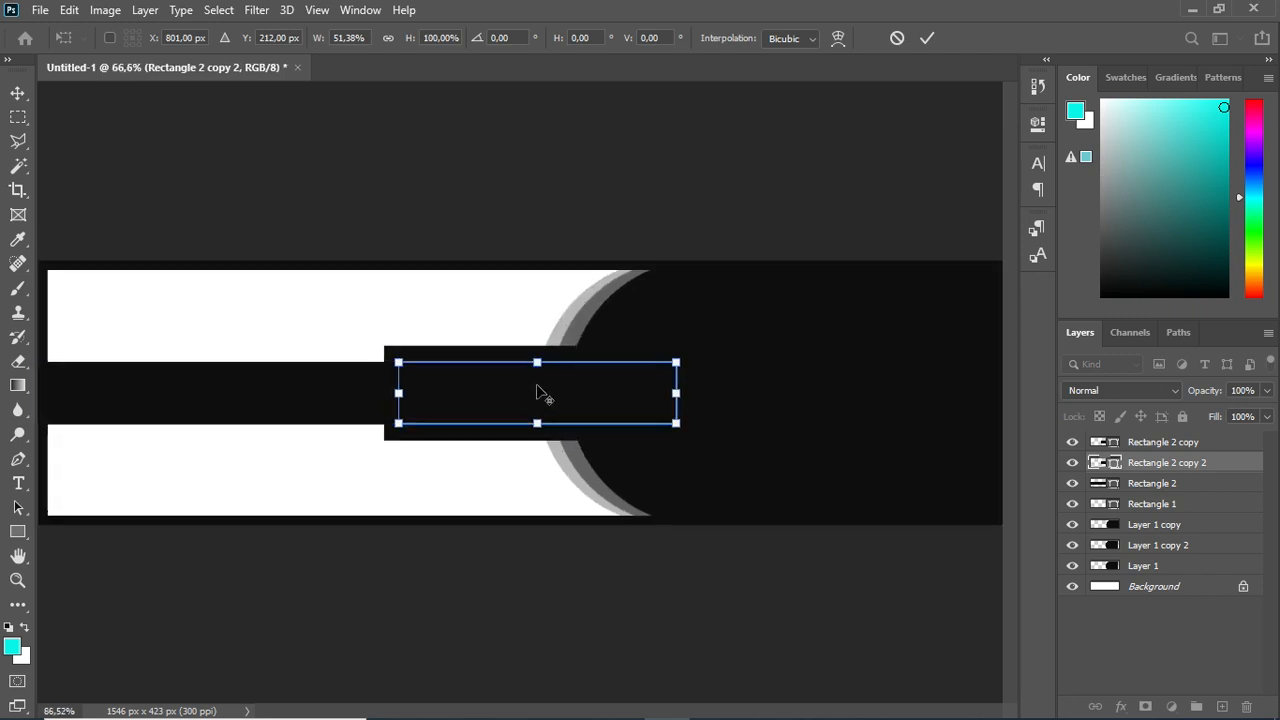
scroll(537, 392, up, 5)
drag(549, 317, 549, 302)
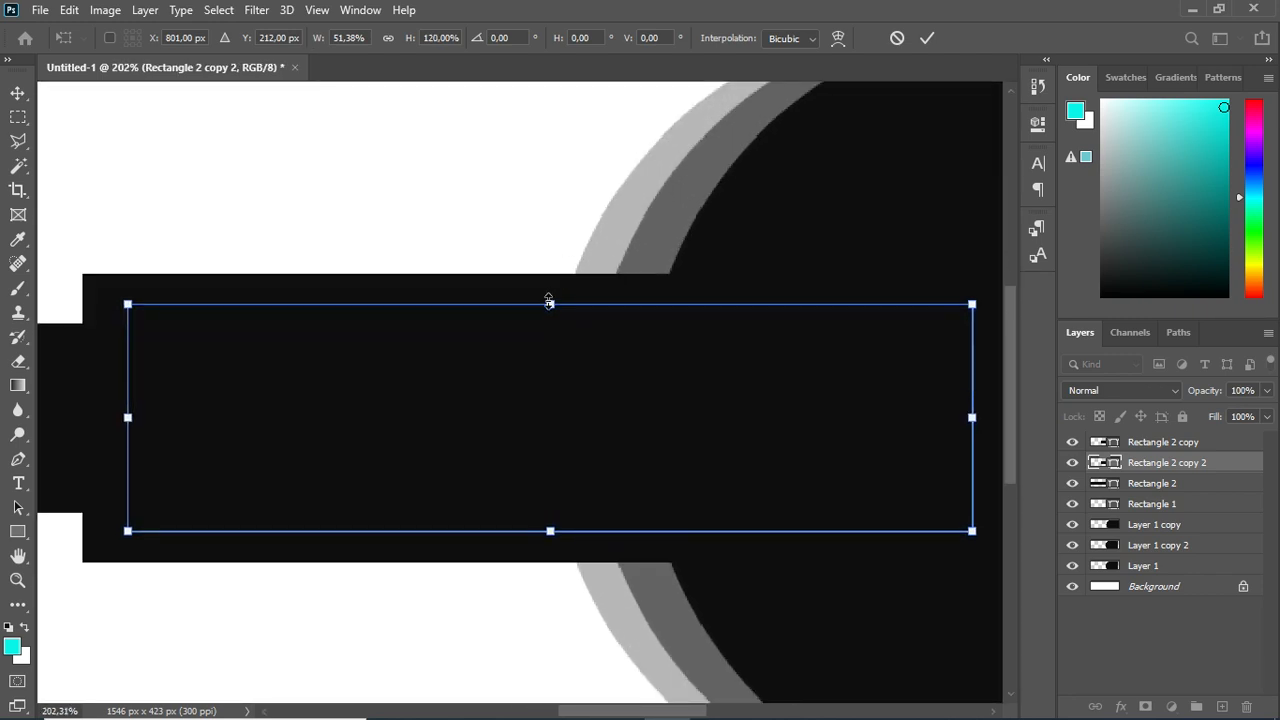
scroll(521, 418, down, 5)
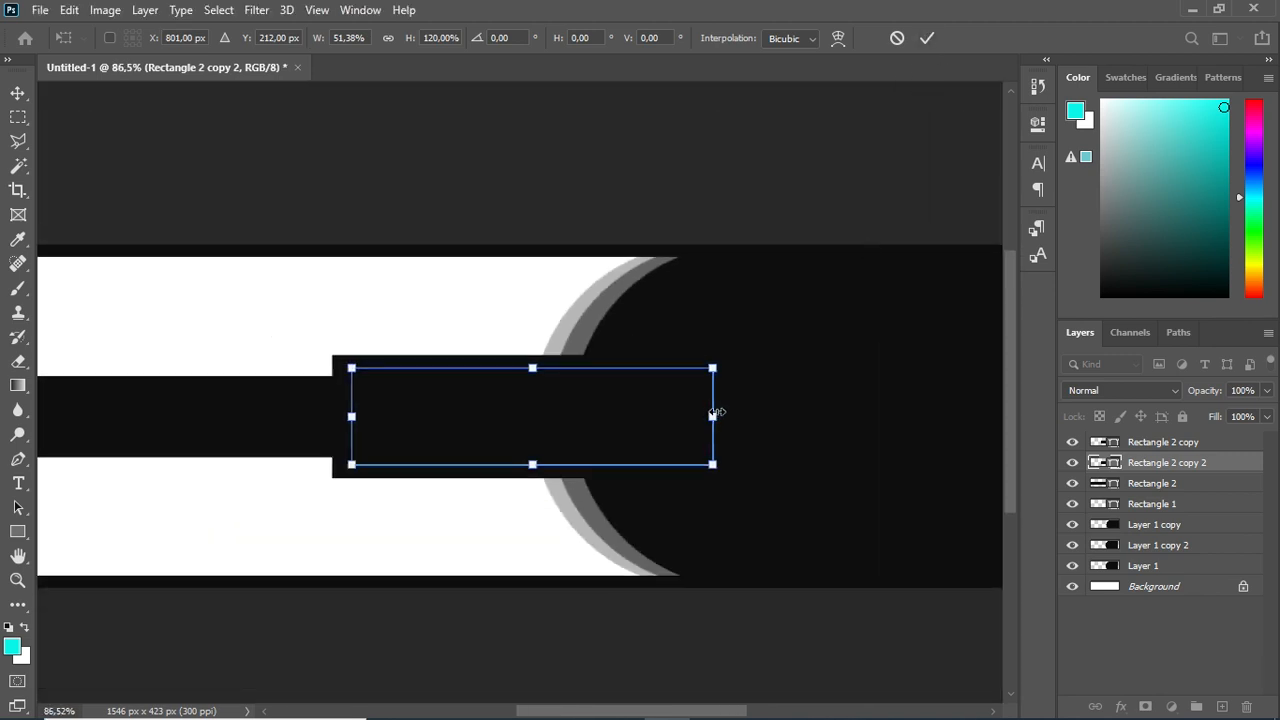
drag(713, 412, 754, 414)
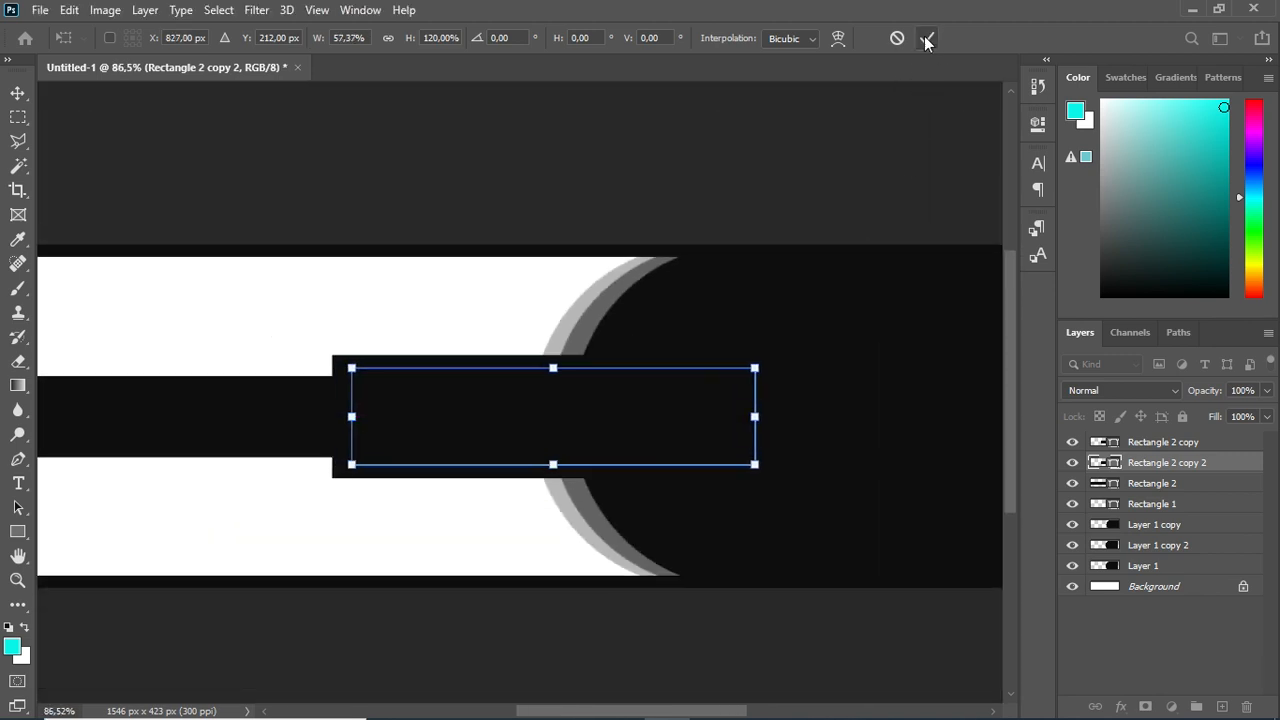
click(927, 38)
Fill the inner rectangle copy with white and bring its layer above all the other layers
scroll(666, 414, down, 2)
key(u)
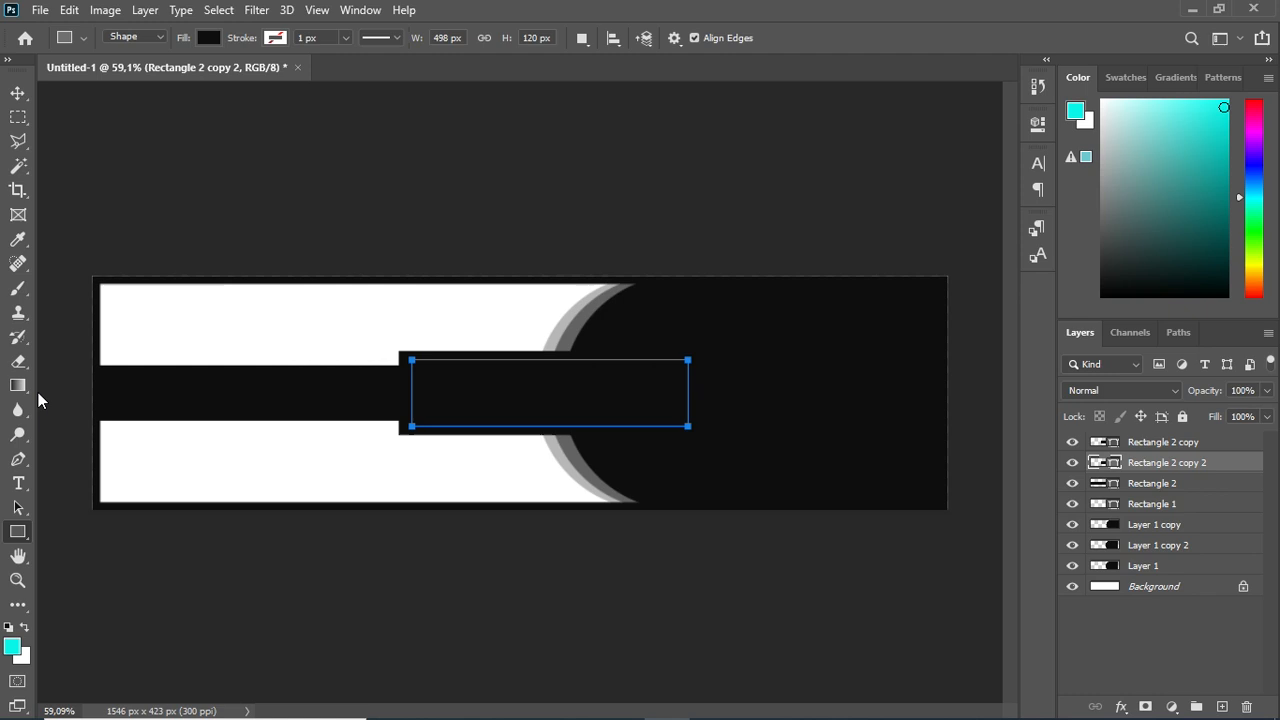
click(210, 38)
click(239, 129)
click(210, 38)
drag(1178, 463, 1172, 441)
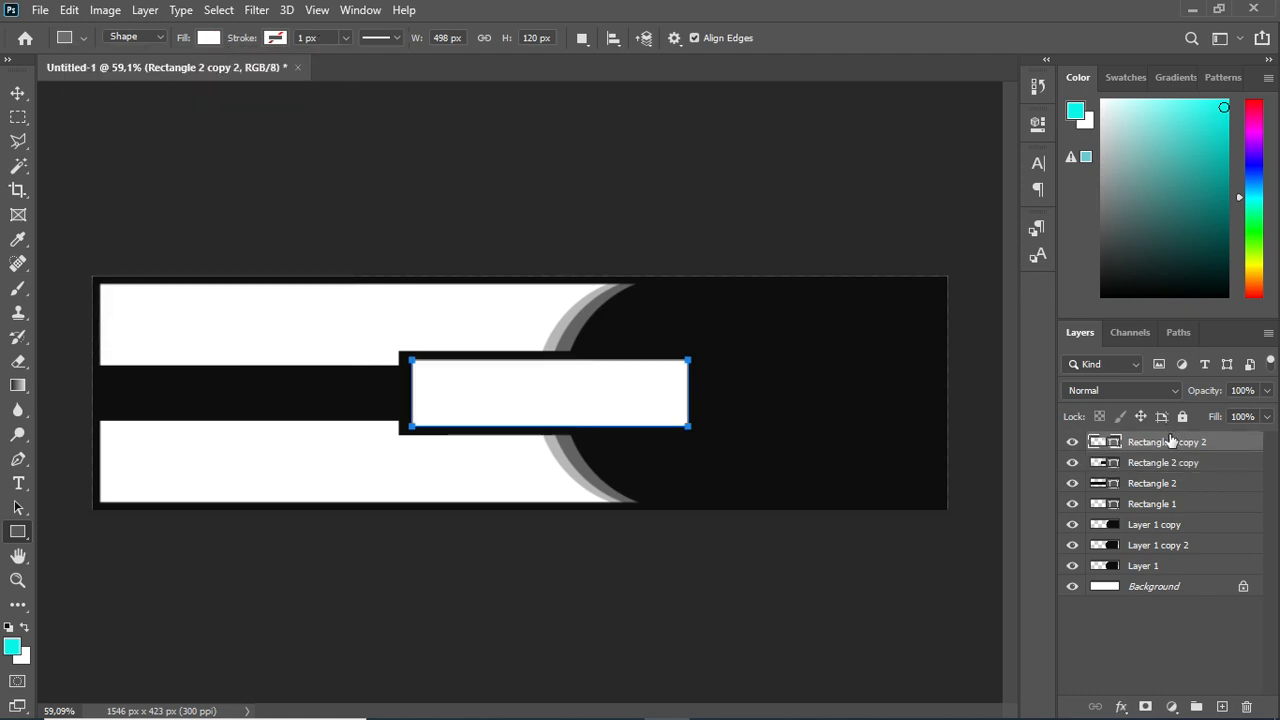
click(14, 94)
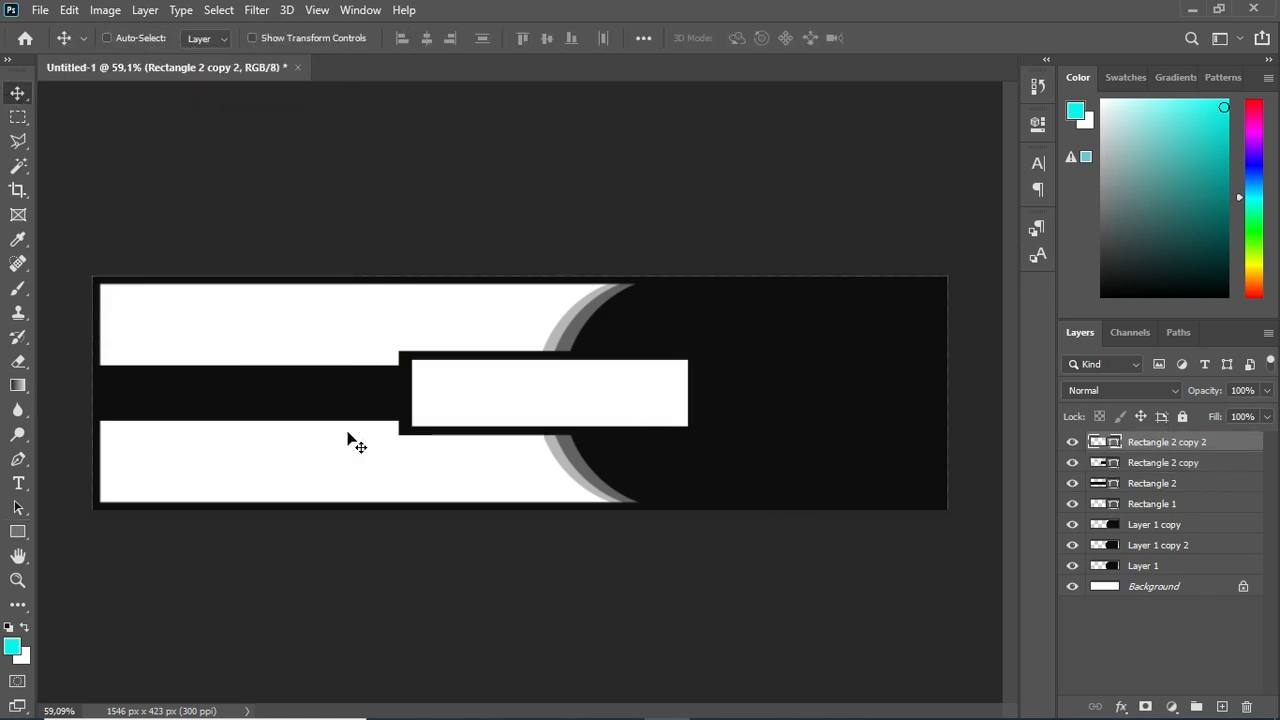
Start a text line in the white rectangle with the colour #0e0e0e and the font style Bold
key(t)
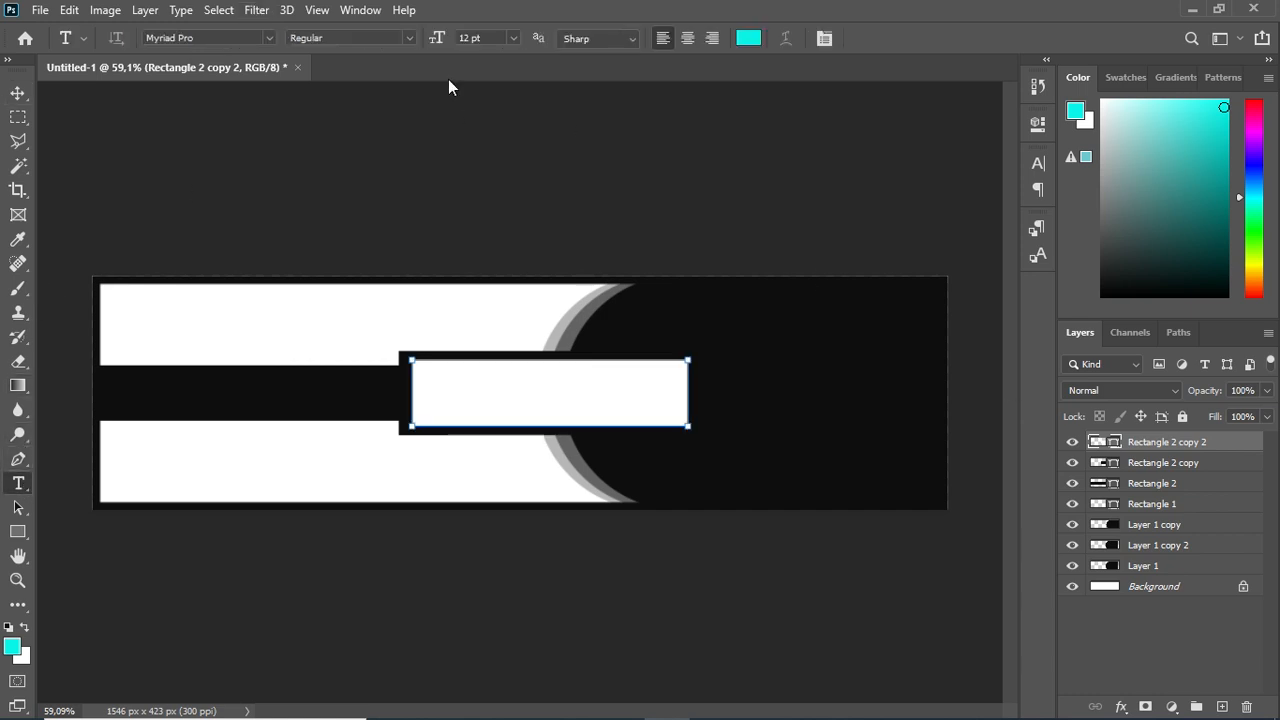
click(748, 38)
click(386, 381)
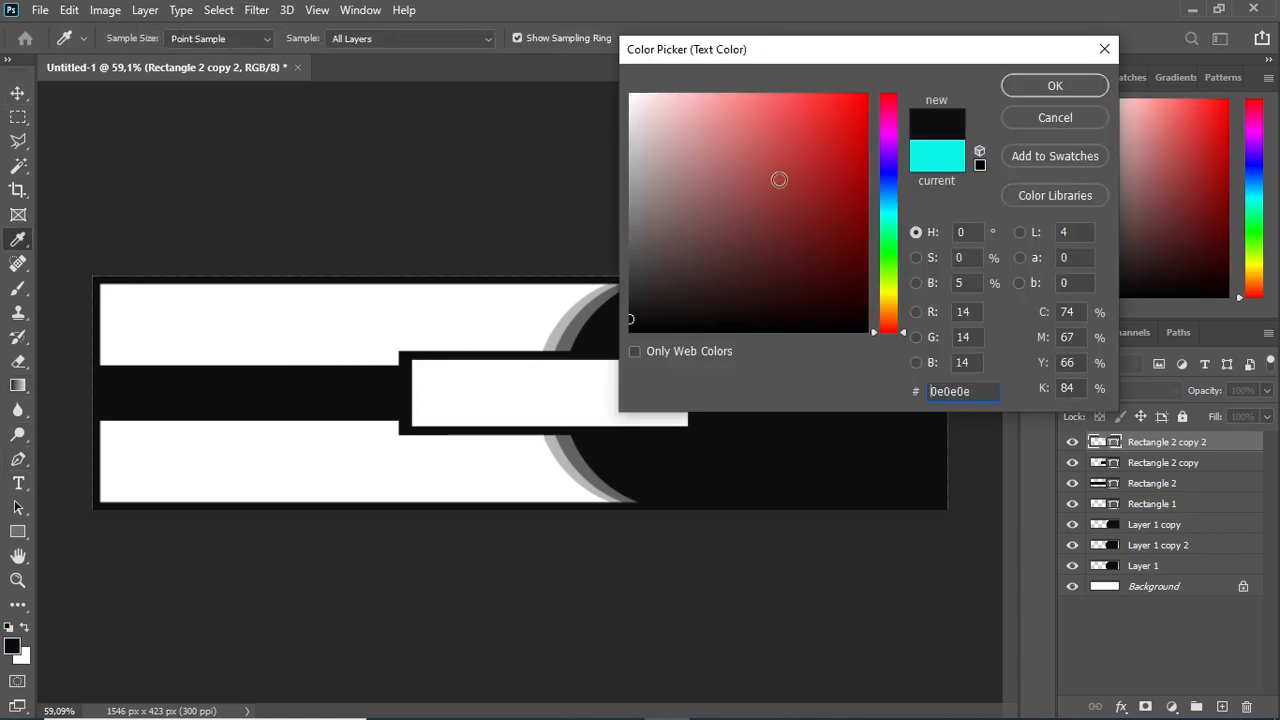
click(1055, 85)
click(433, 382)
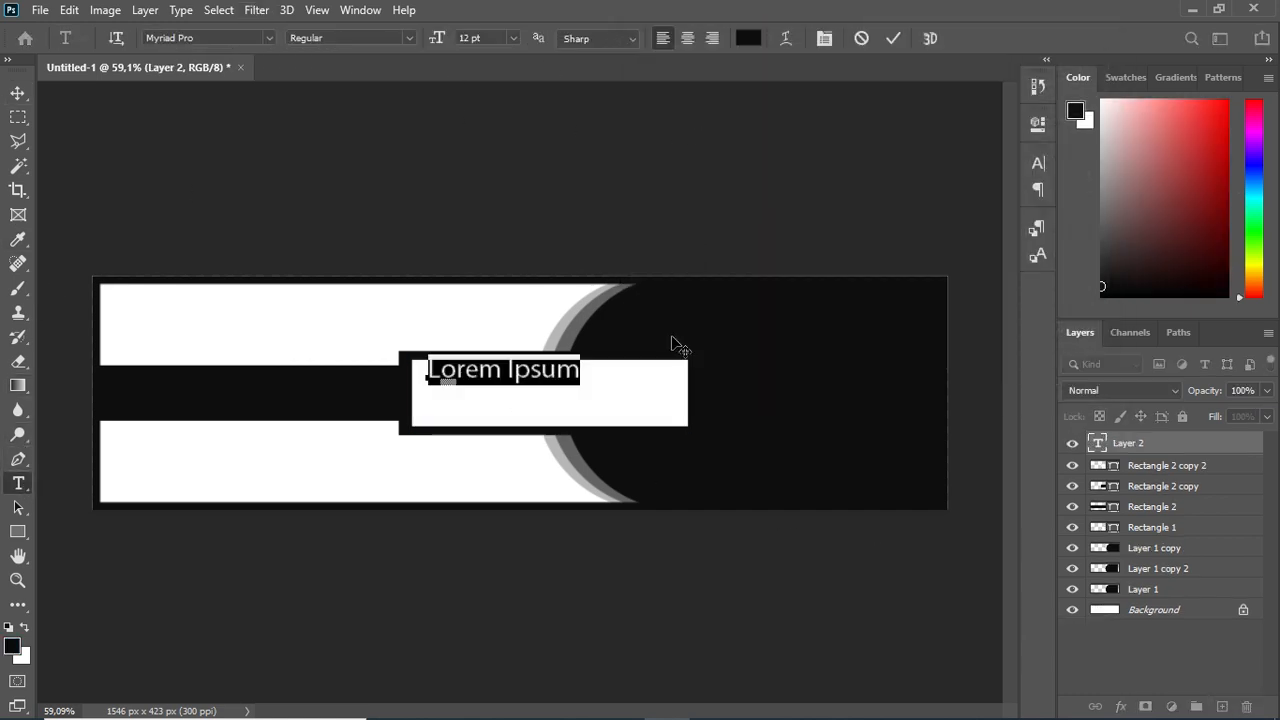
click(407, 40)
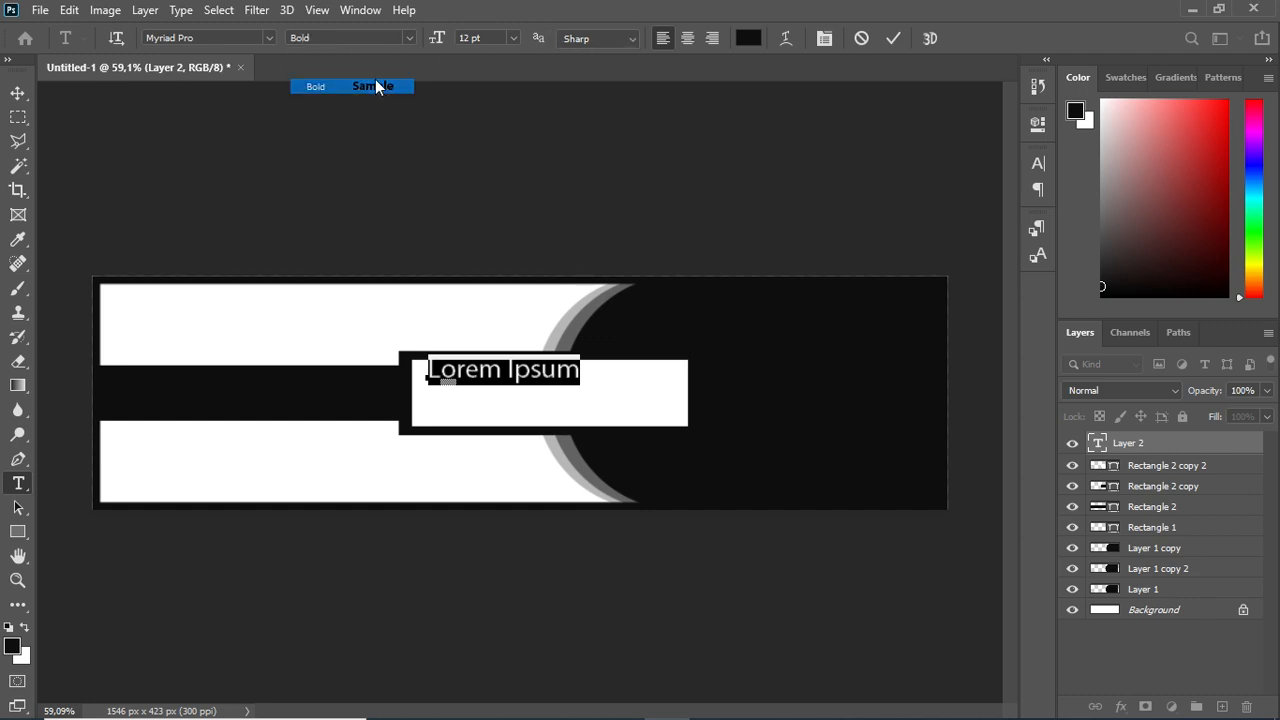
click(374, 86)
click(1038, 163)
click(1036, 165)
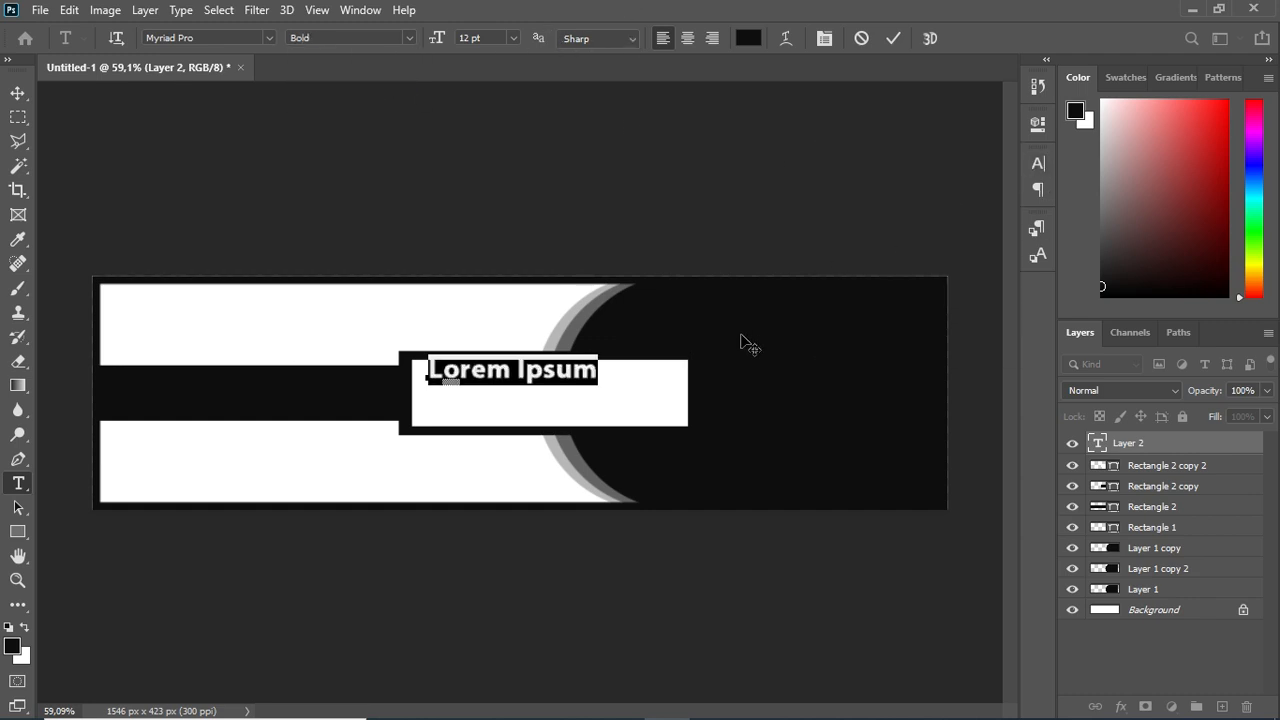
Enter the text "PRAKERIN" and centre it in the upper part of the white rectangle
text(PRAK)
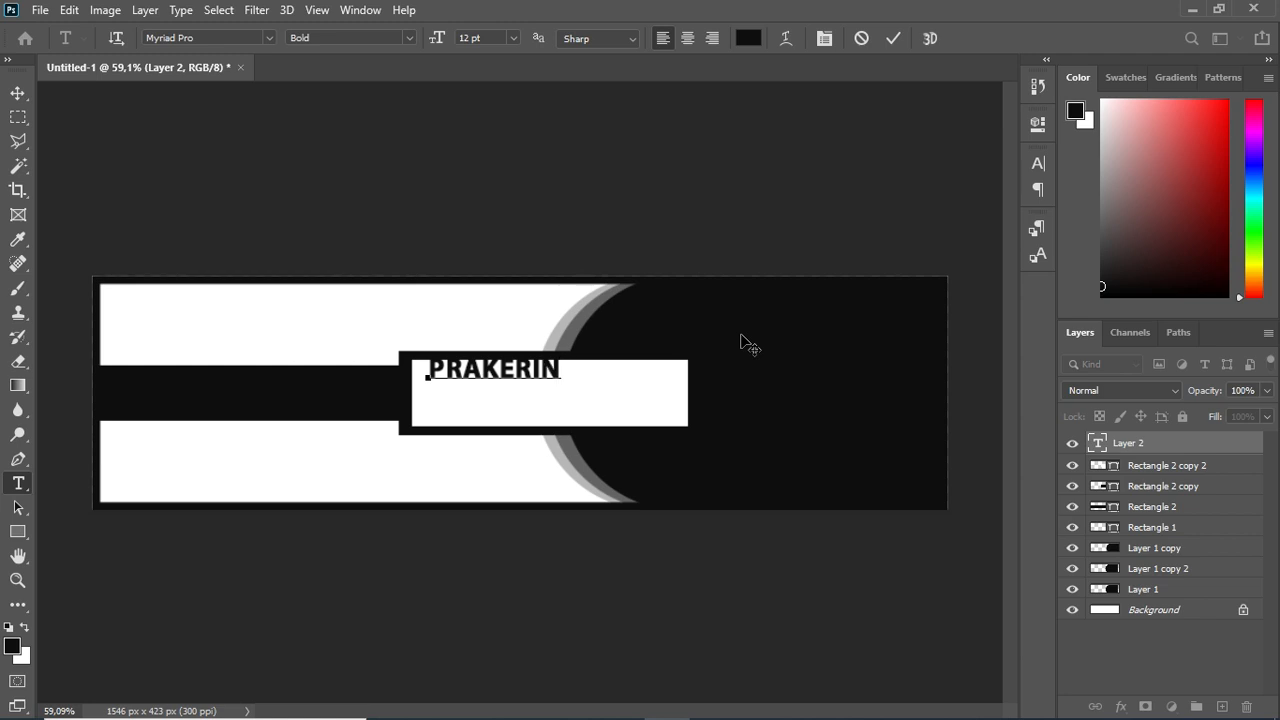
text(ERIN)
key(Return)
click(888, 39)
key(v)
drag(554, 376, 605, 384)
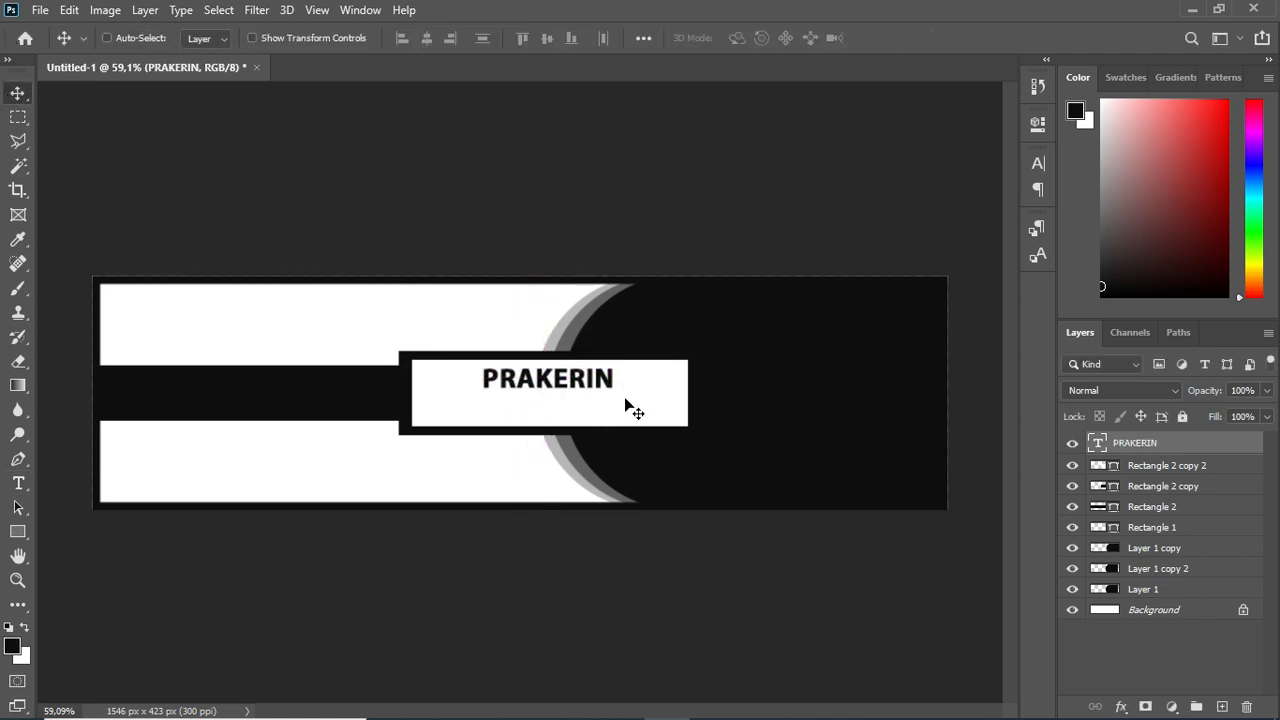
Duplicate the PRAKERIN text below the original and change the copy's wording to "KLINIK COMPUTER"
key(ctrl+j)
drag(666, 437, 694, 451)
click(18, 483)
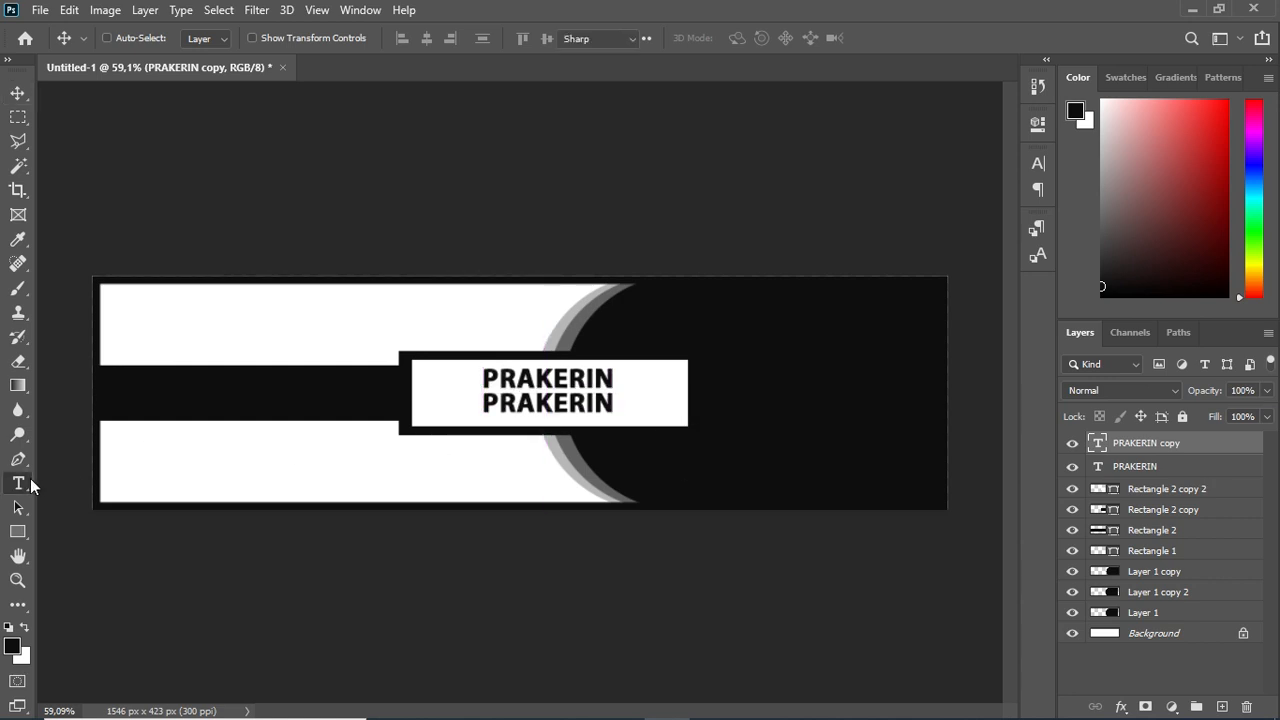
drag(610, 403, 482, 404)
text(kl)
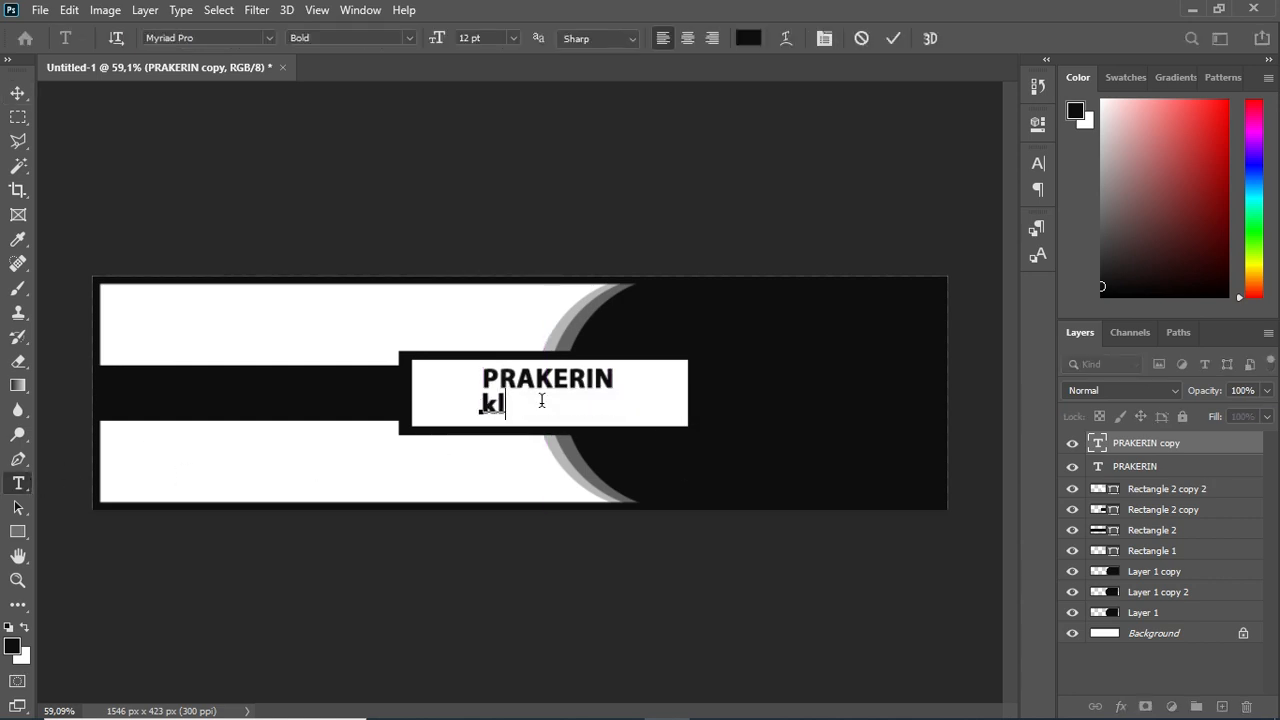
text(inik comput)
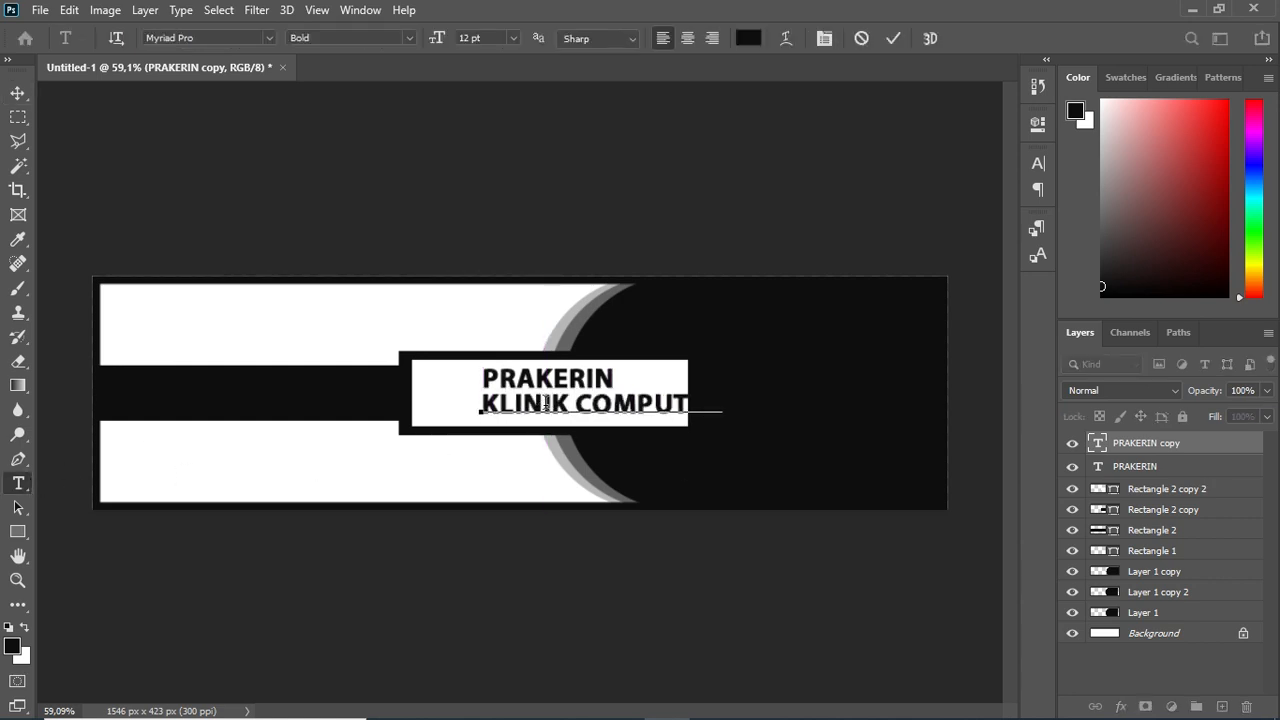
click(893, 38)
Centre the KLINIK COMPUTER line beneath PRAKERIN and nudge it slightly downward inside the white rectangle
click(18, 93)
drag(609, 406, 550, 405)
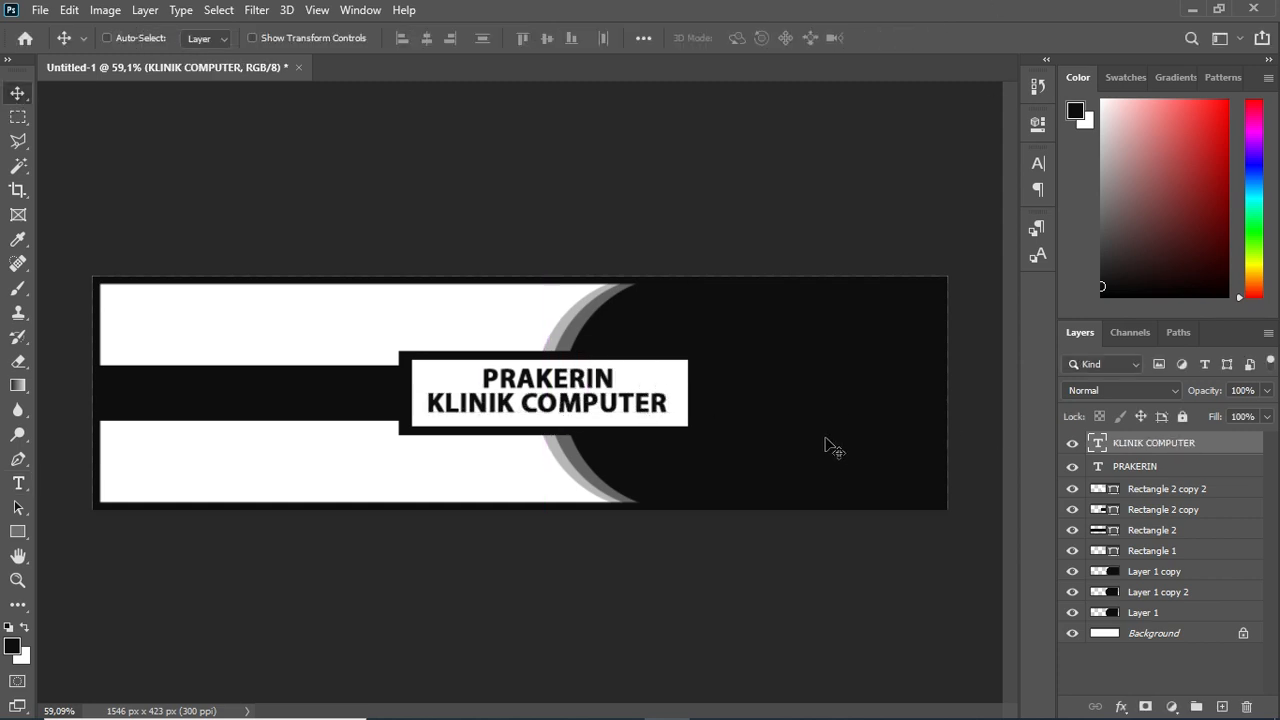
key(Down)
key(Down)
key(Down)
key(Down)
key(Down)
key(Down)
key(Down)
key(Down)
Colour the word KLINIK in the second text line bright orange
click(18, 483)
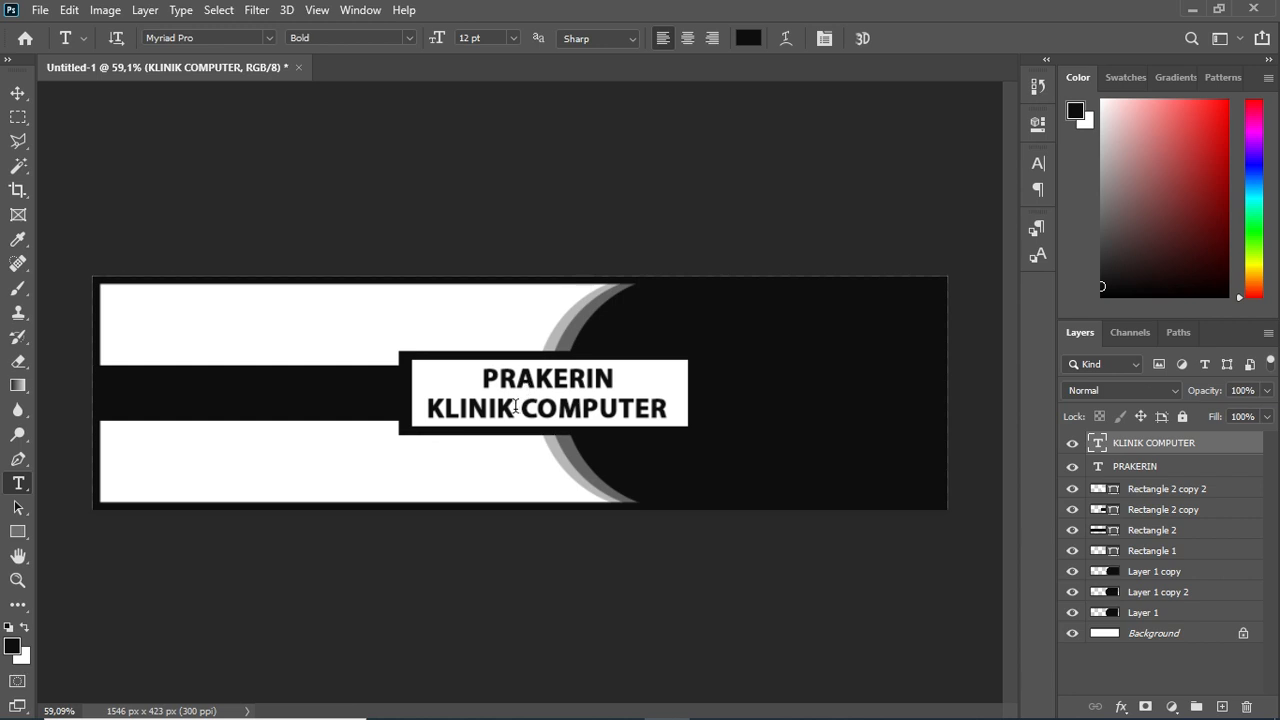
click(515, 406)
click(748, 38)
drag(890, 227, 891, 312)
click(866, 95)
click(1040, 86)
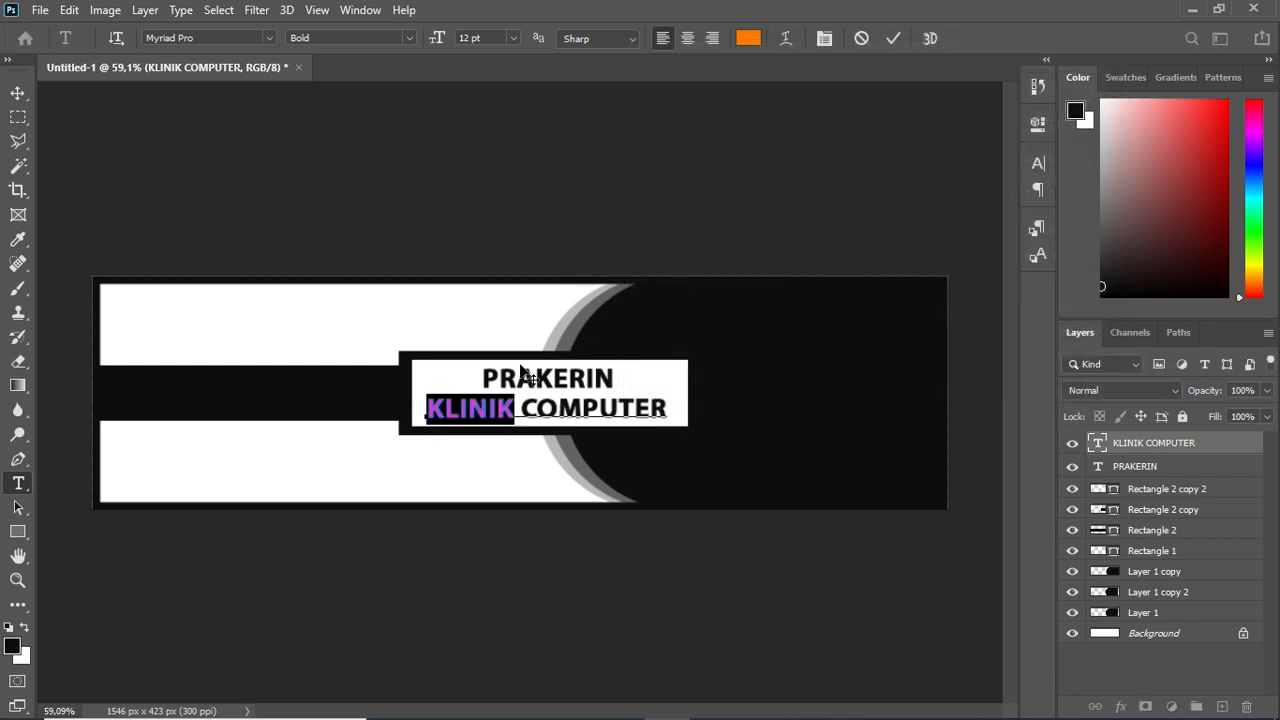
Colour the word COMPUTER in the second text line bright blue
drag(520, 408, 686, 351)
click(748, 38)
drag(887, 211, 892, 190)
click(864, 97)
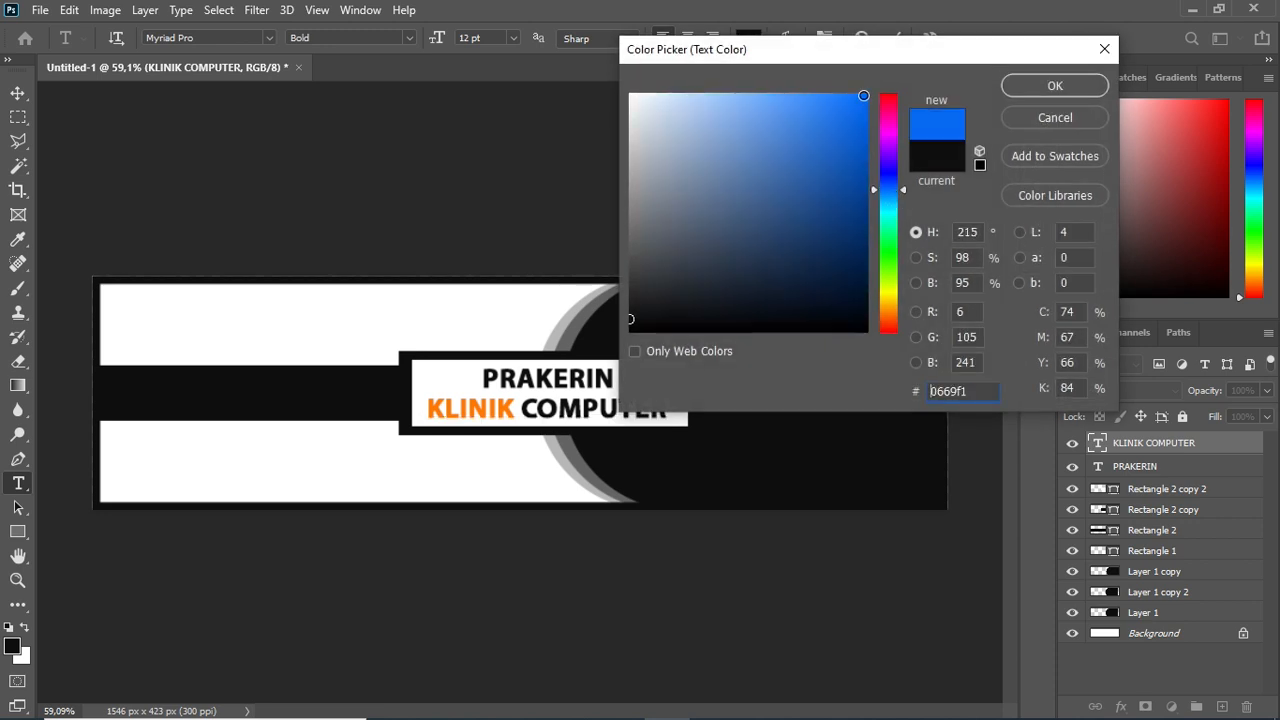
drag(864, 96, 876, 88)
click(1040, 87)
click(18, 93)
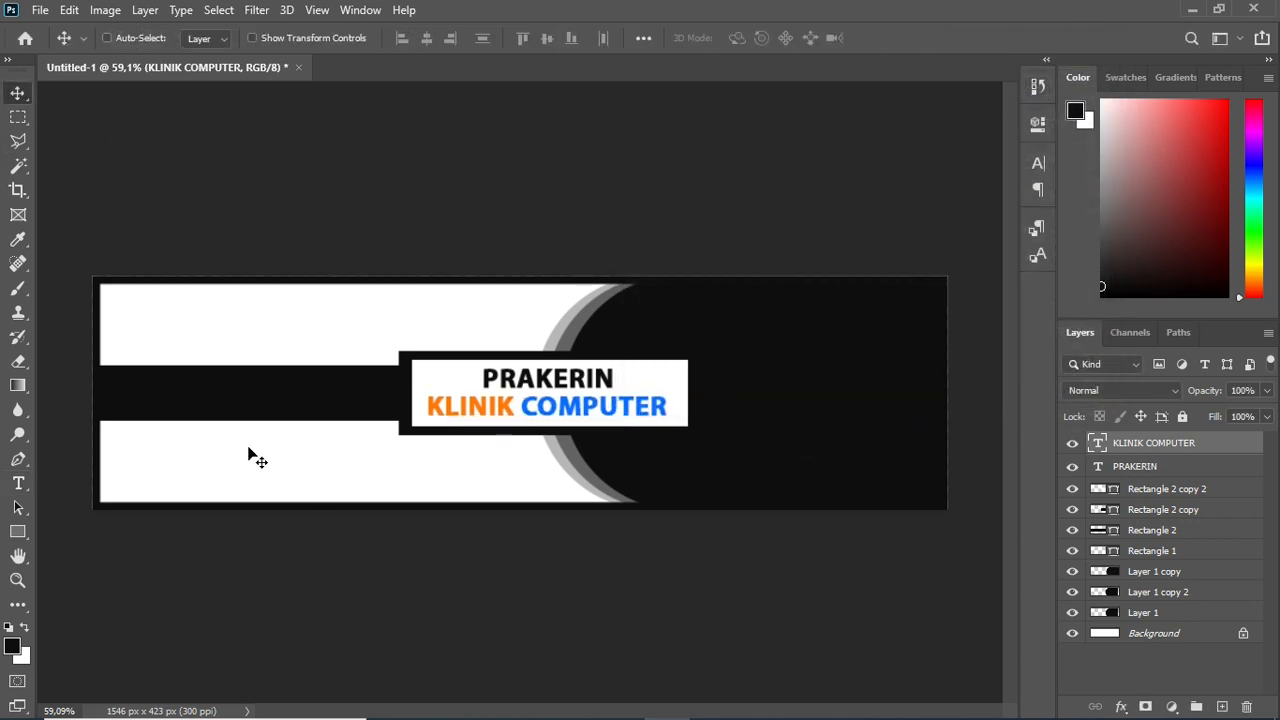
Place the linked image youtube-1837872_960_720 from Pictures > New folder into the banner
click(40, 10)
click(86, 399)
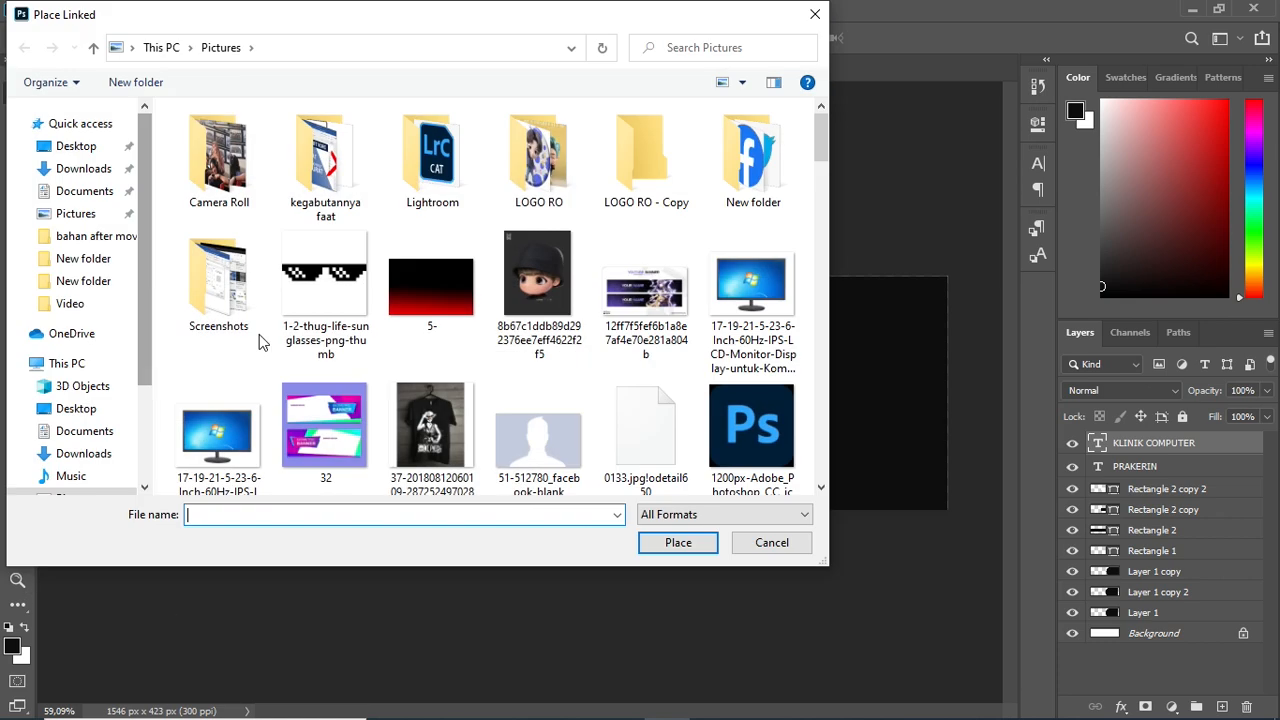
double_click(740, 170)
click(543, 160)
click(657, 545)
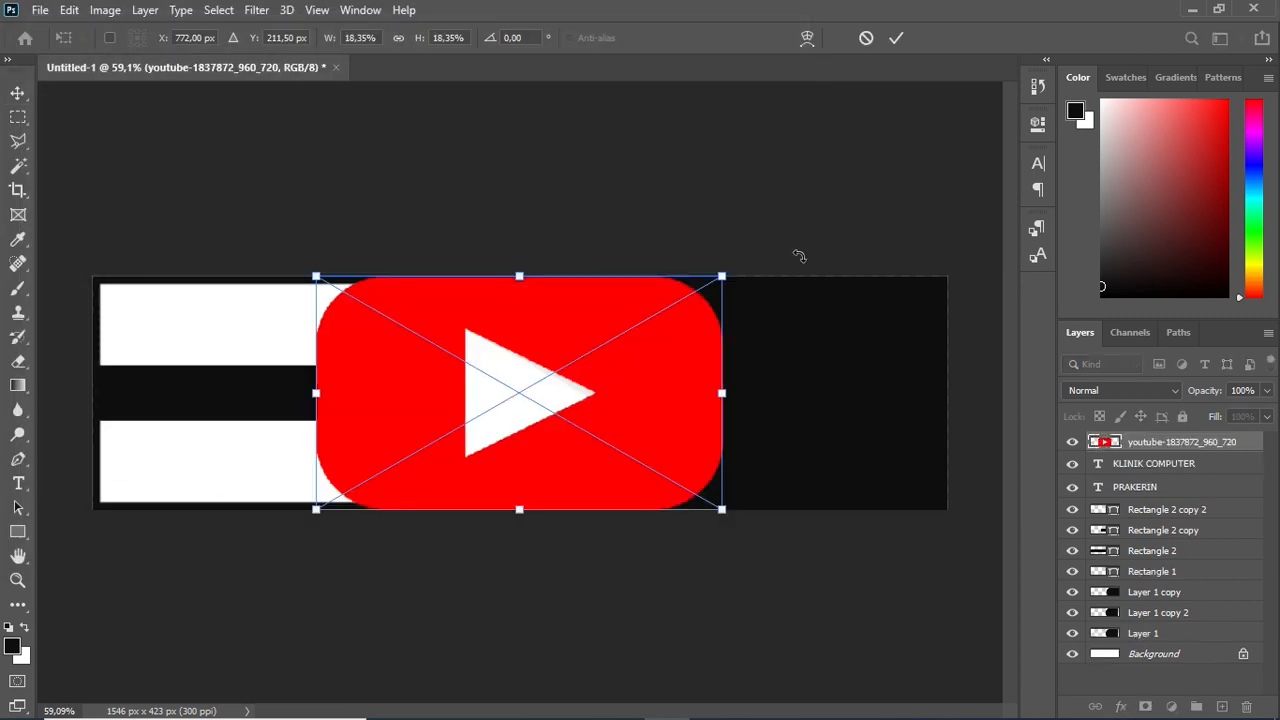
Scale down the YouTube logo and move it onto the banner's dark curved area
drag(611, 384, 793, 390)
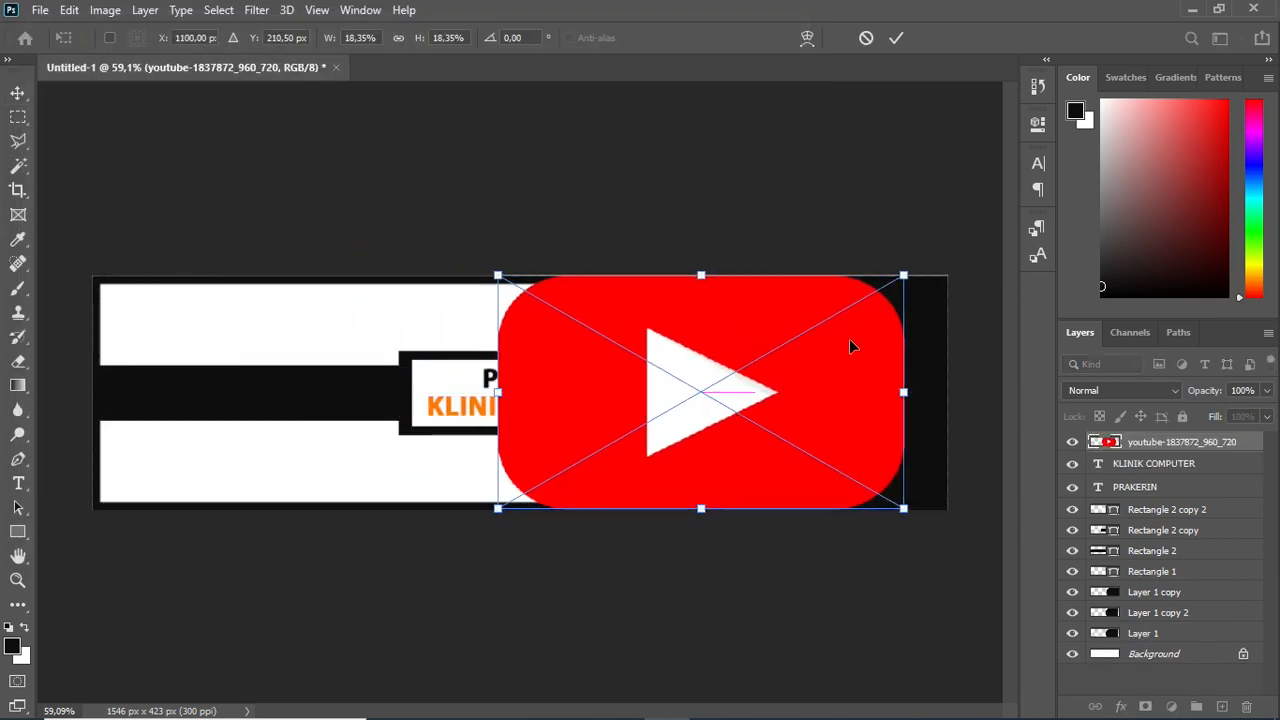
drag(904, 275, 852, 309)
click(896, 38)
drag(742, 388, 811, 373)
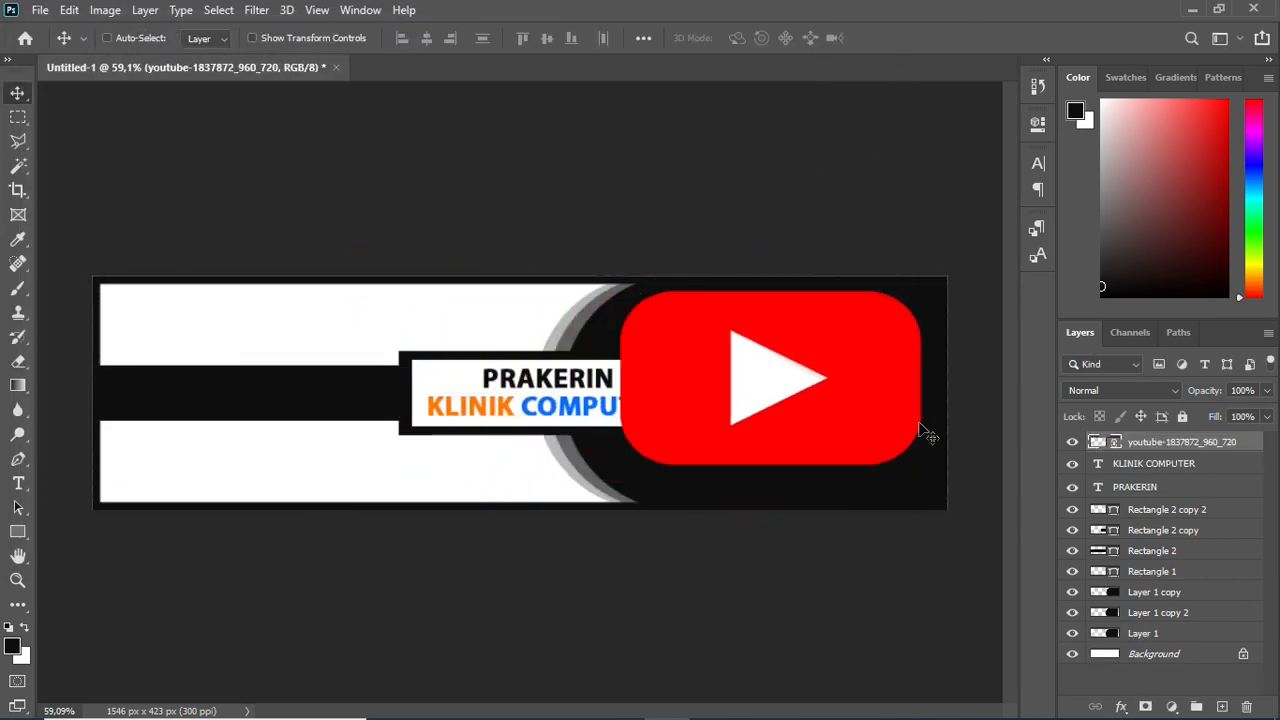
Rasterize the YouTube logo layer and delete the white play triangle using the Magic Wand
right_click(1152, 443)
click(958, 391)
right_click(24, 169)
click(77, 210)
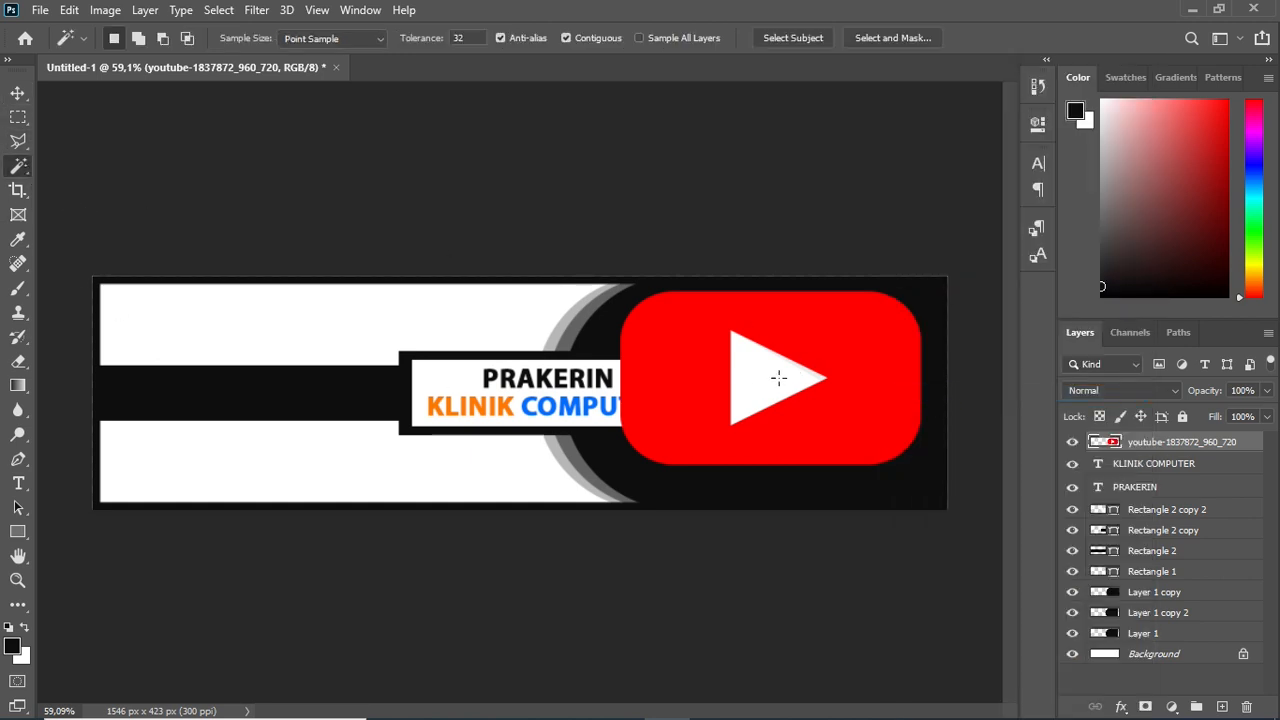
key(Delete)
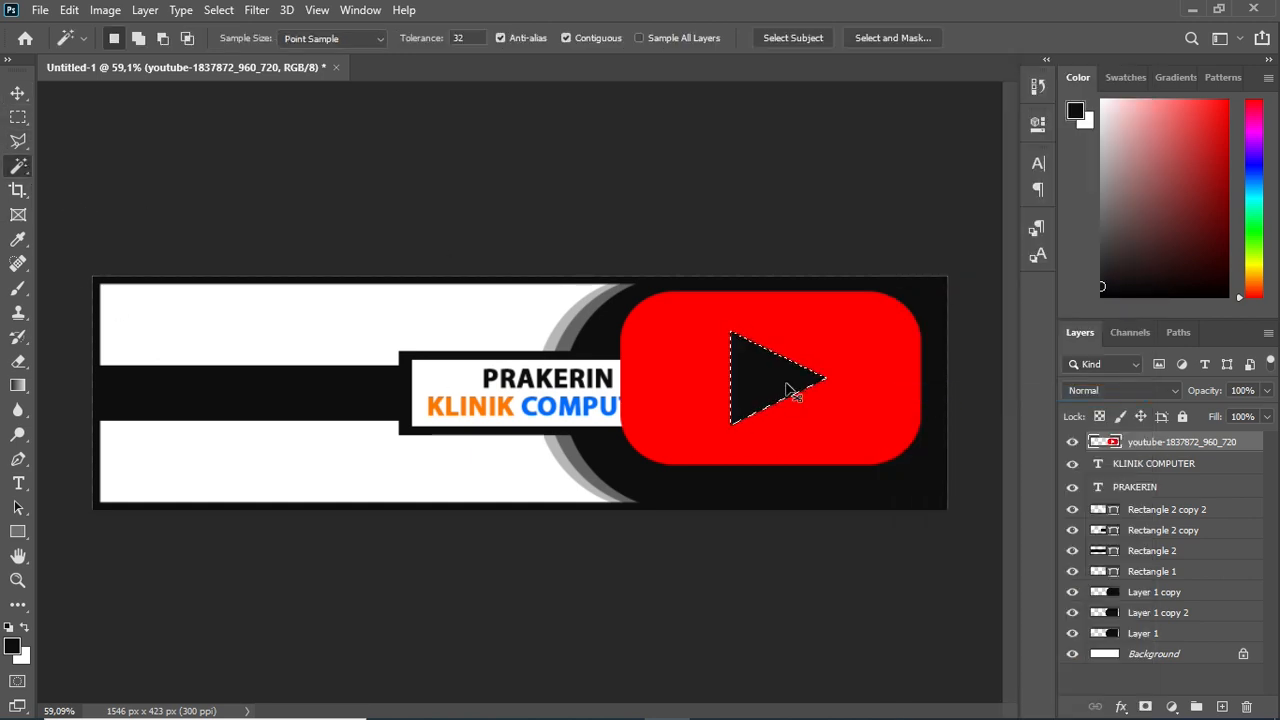
Deselect the triangle and turn the red YouTube logo white by raising its lightness with Hue/Saturation
click(16, 95)
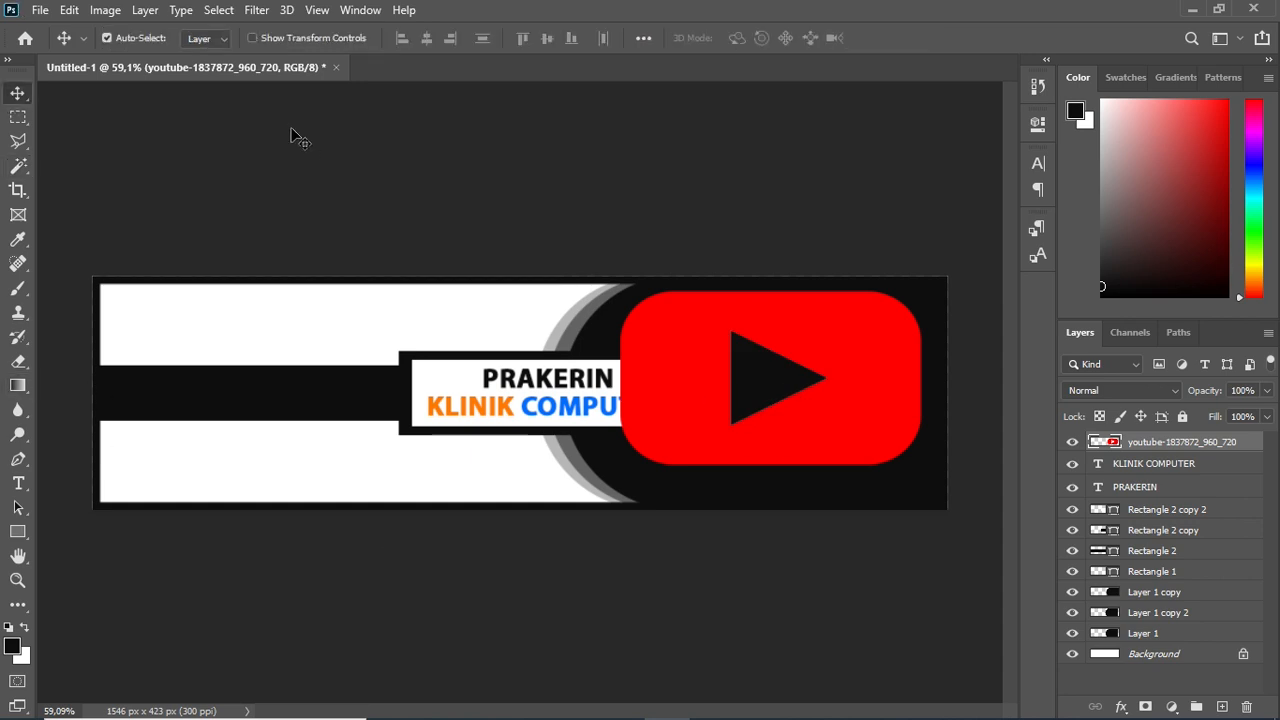
key(ctrl+u)
drag(280, 297, 366, 297)
click(486, 111)
Shrink the white YouTube logo to less than half its size and centre it vertically in the dark area
key(ctrl+t)
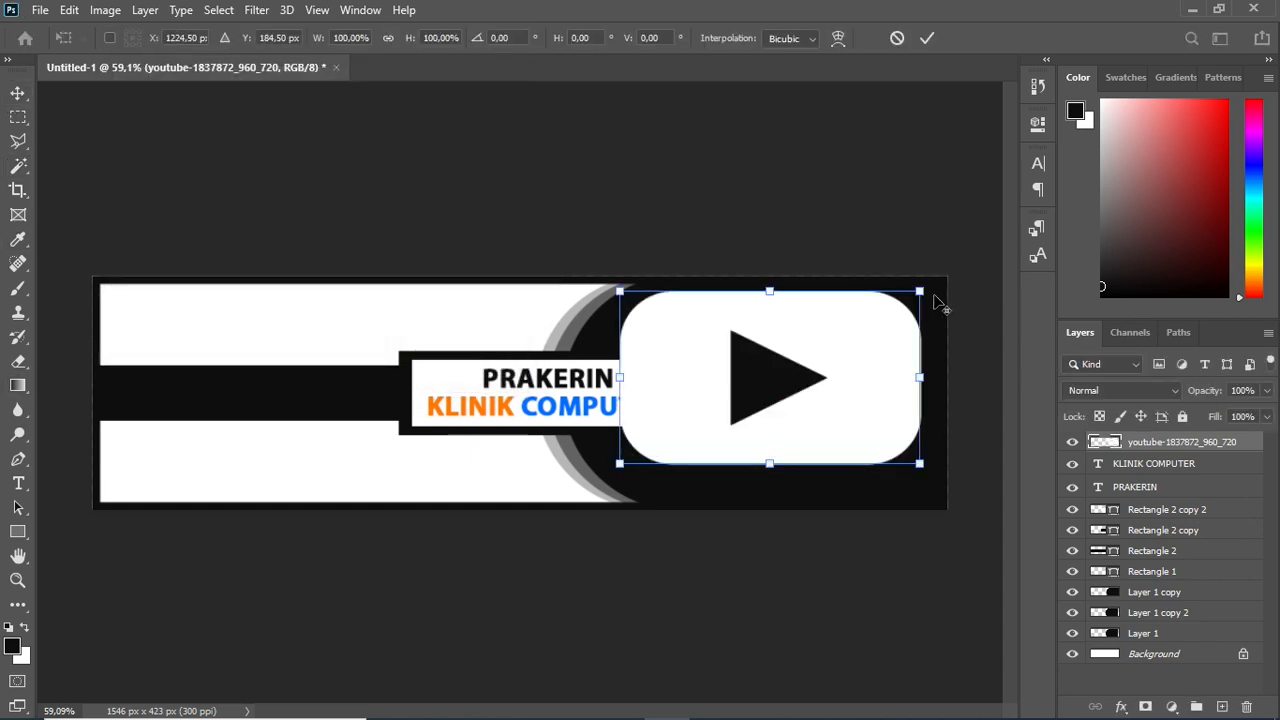
drag(940, 302, 842, 347)
drag(801, 373, 885, 353)
key(Return)
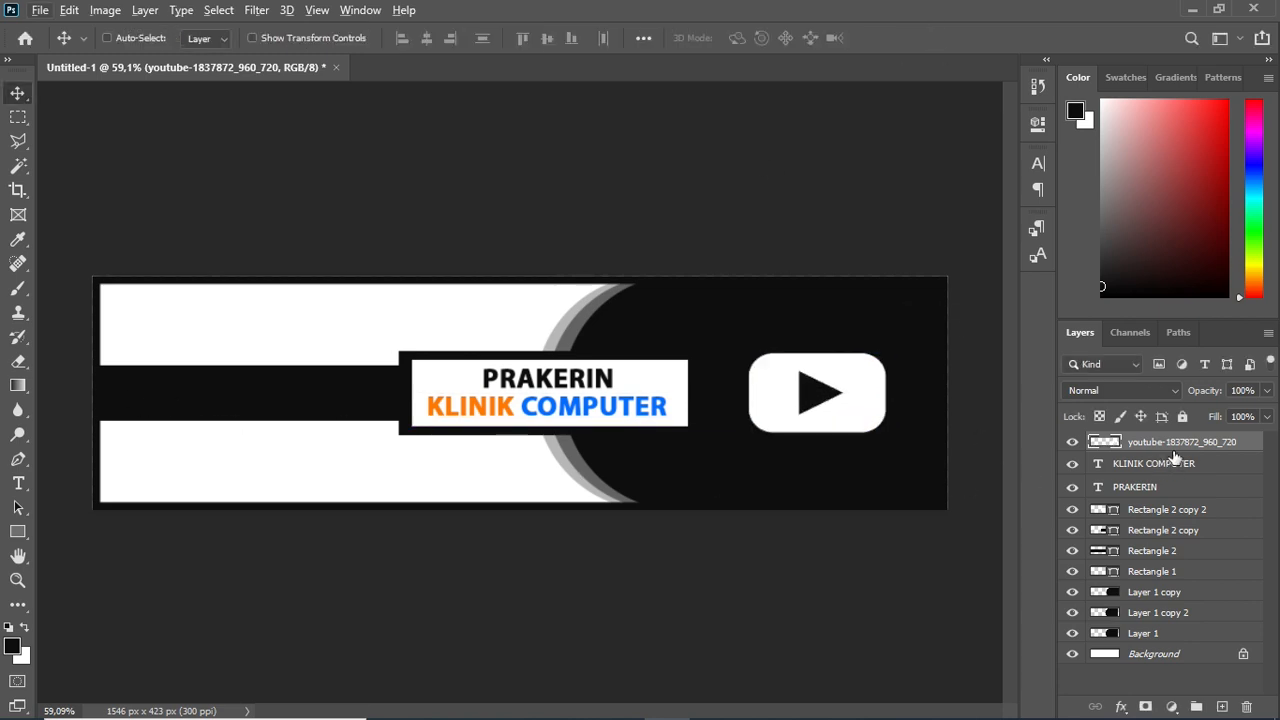
Add a new layer and place the linked image logo-twitter-png-47448 into the banner
click(1222, 707)
click(40, 10)
click(70, 397)
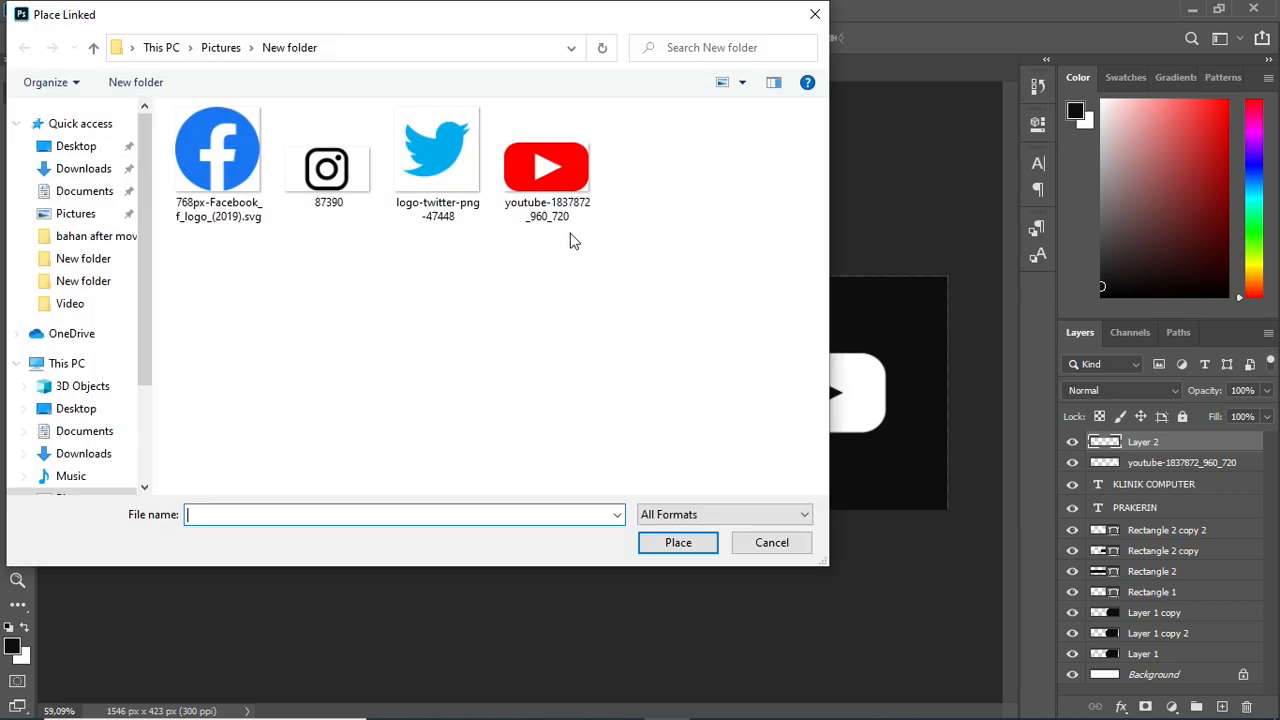
double_click(409, 182)
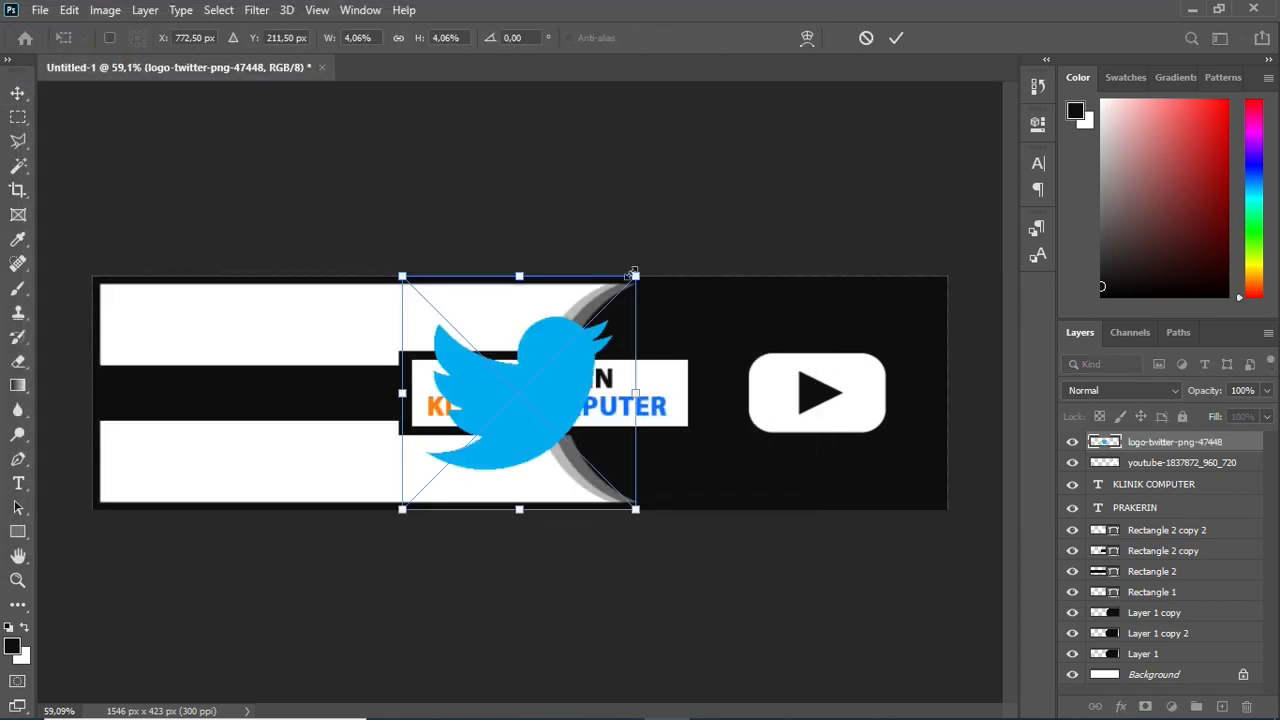
Shrink the Twitter logo to 0.52% and turn it white by raising its lightness to +100 with Hue/Saturation
drag(632, 273, 533, 377)
scroll(790, 107, up, 2)
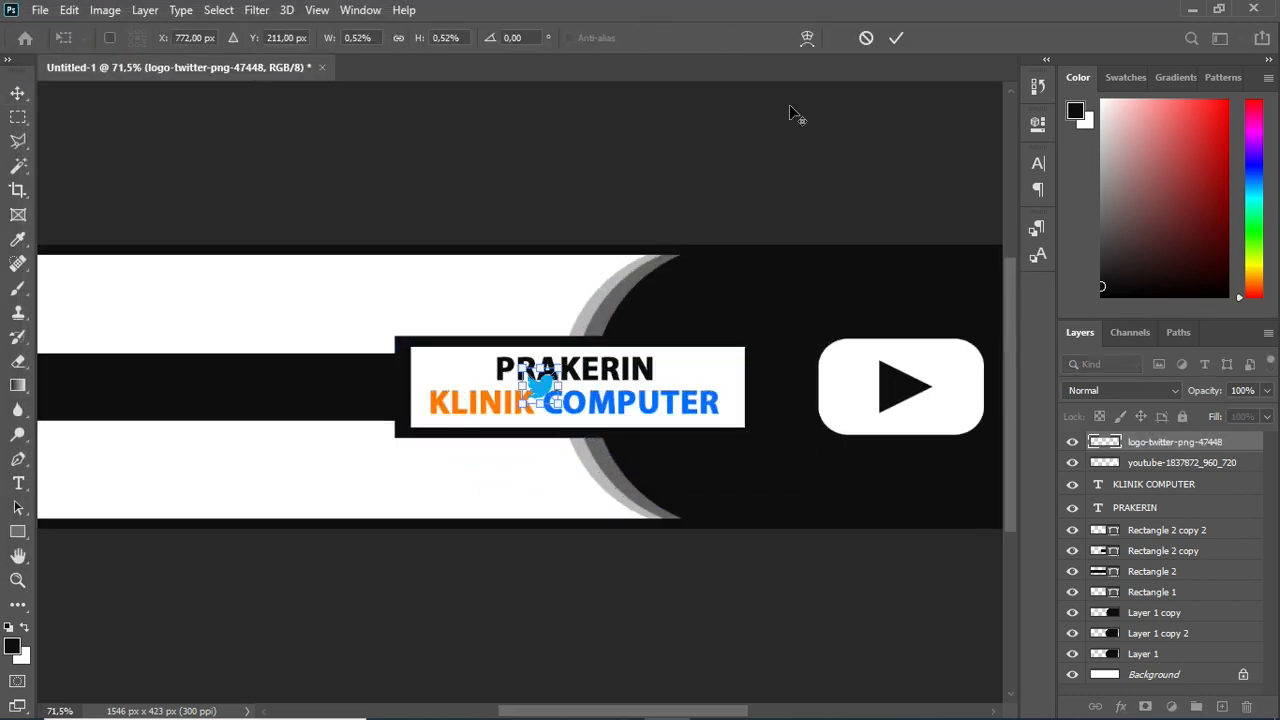
click(902, 44)
key(ctrl+u)
drag(612, 336, 678, 336)
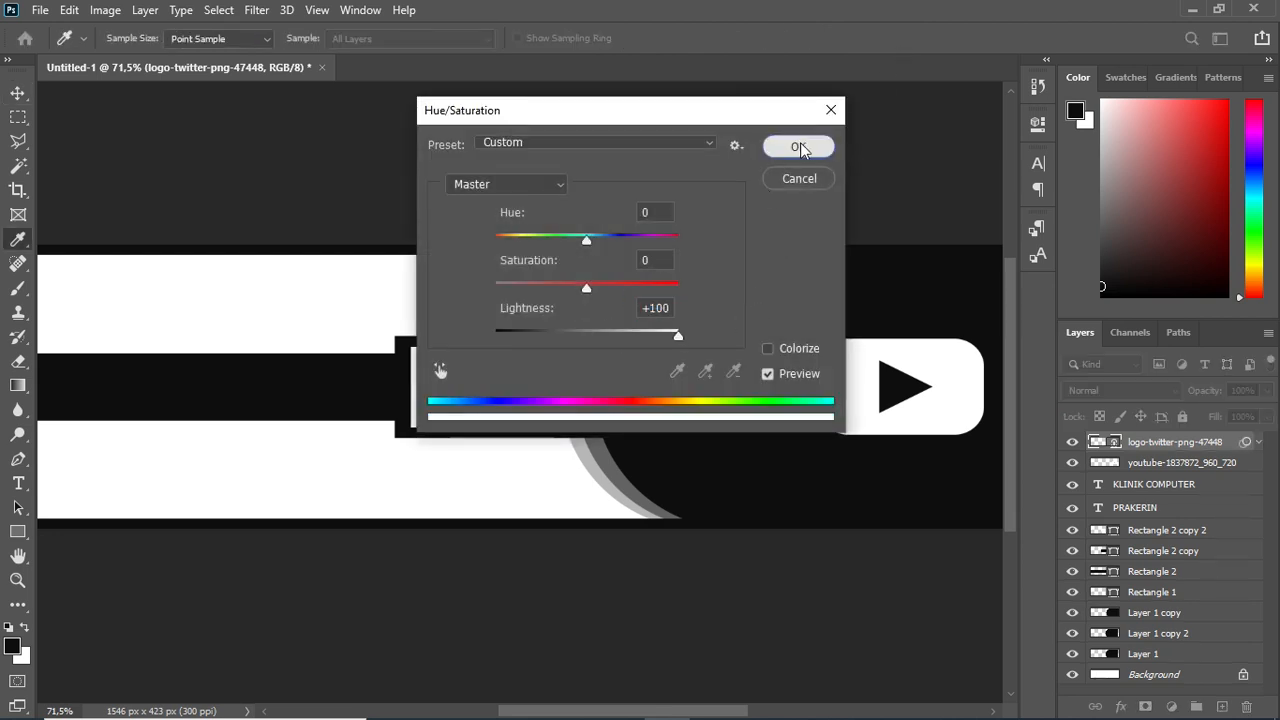
click(800, 148)
Move the white Twitter logo onto the black bar, to the left of the PRAKERIN KLINIK COMPUTER title box
key(v)
drag(620, 478, 445, 455)
key(ctrl+t)
click(651, 297)
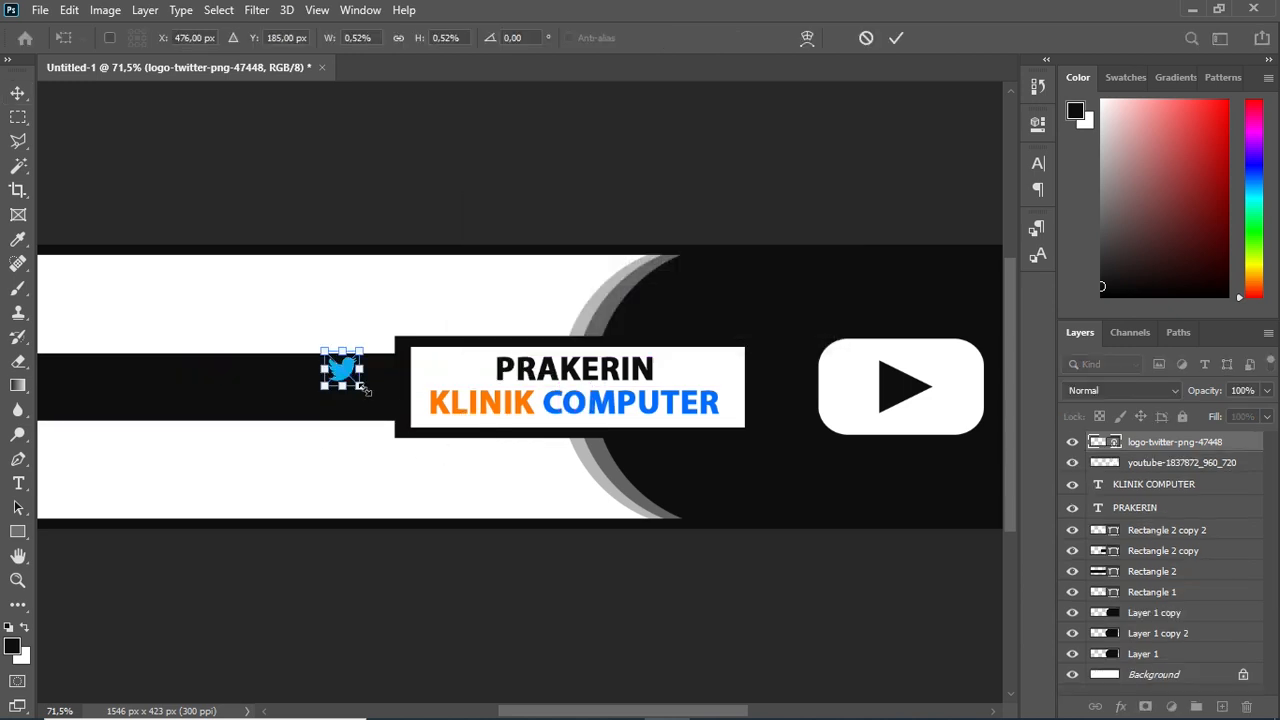
click(896, 38)
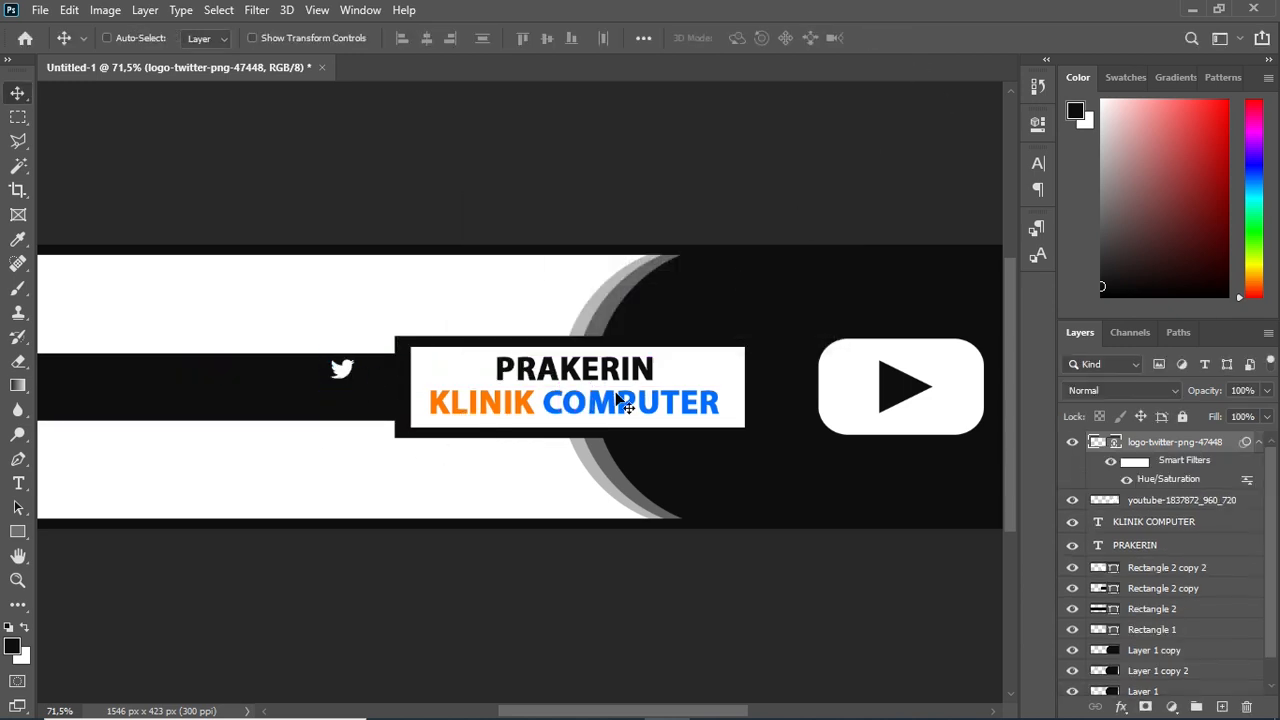
drag(530, 420, 488, 430)
Start a text line below the Twitter logo and consult the reference image banner 1 from the Pictures folder
click(19, 484)
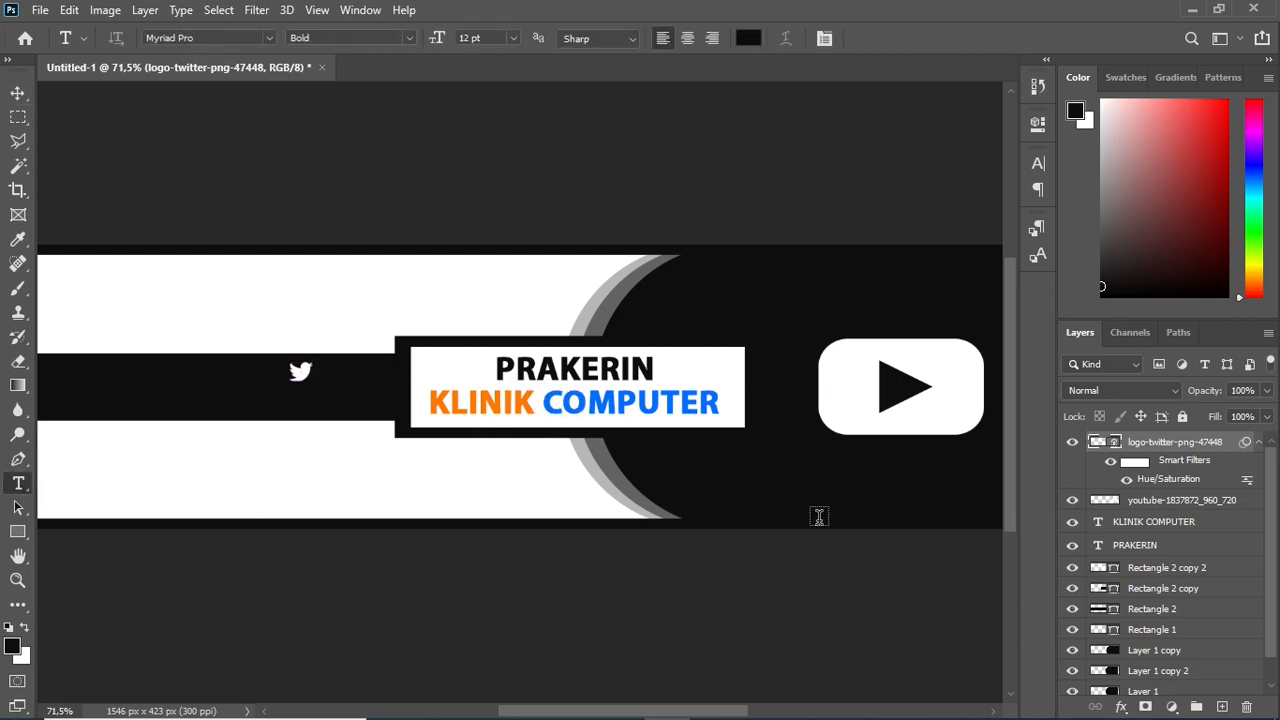
click(255, 397)
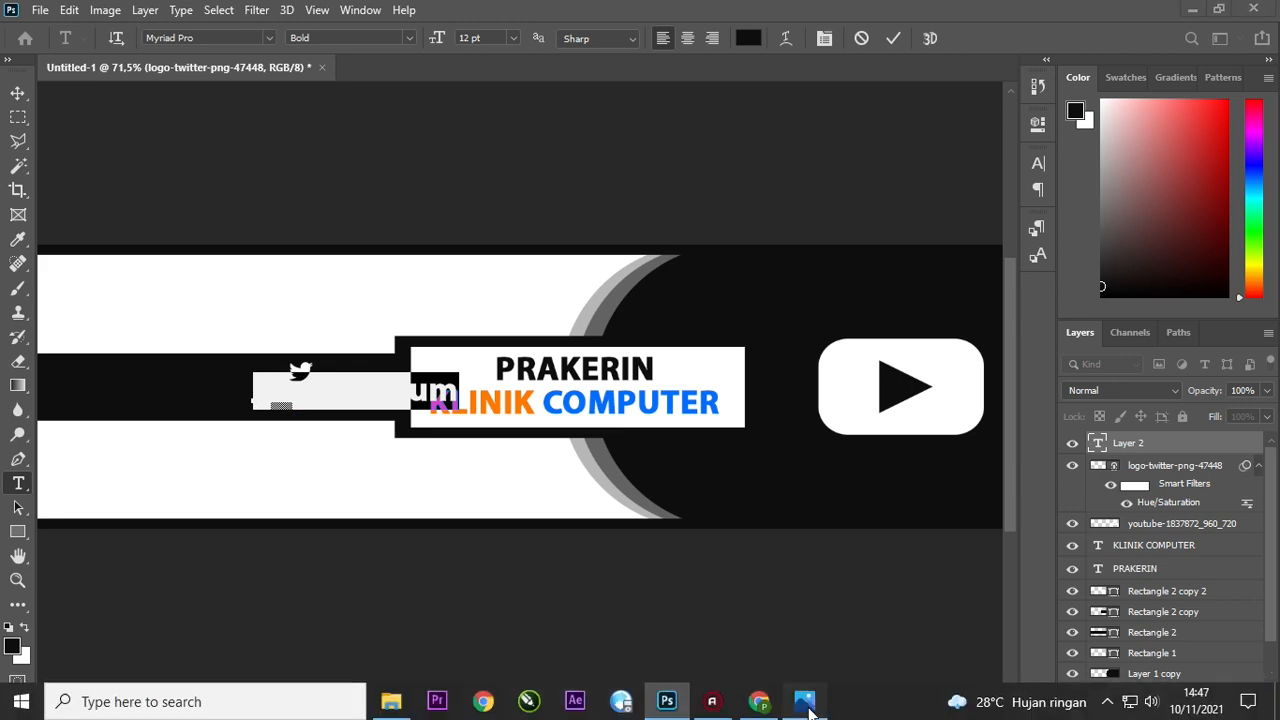
click(808, 706)
click(680, 706)
click(391, 701)
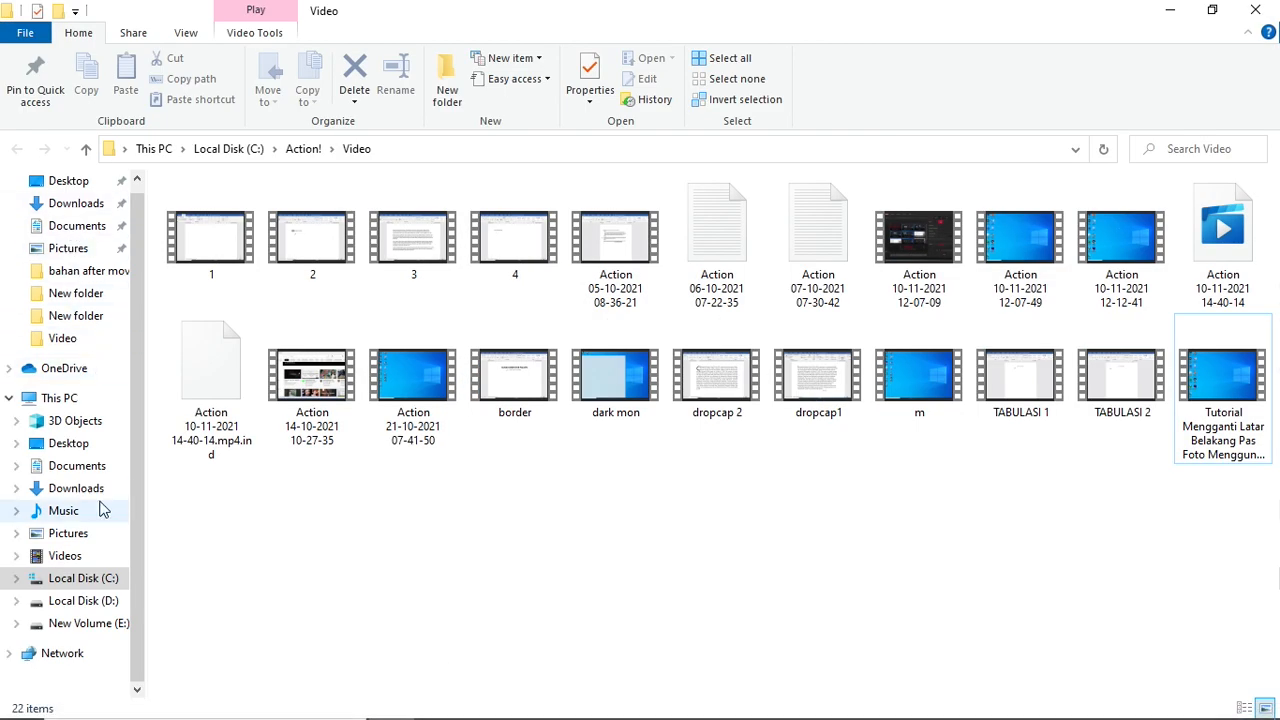
click(72, 489)
click(75, 466)
click(68, 533)
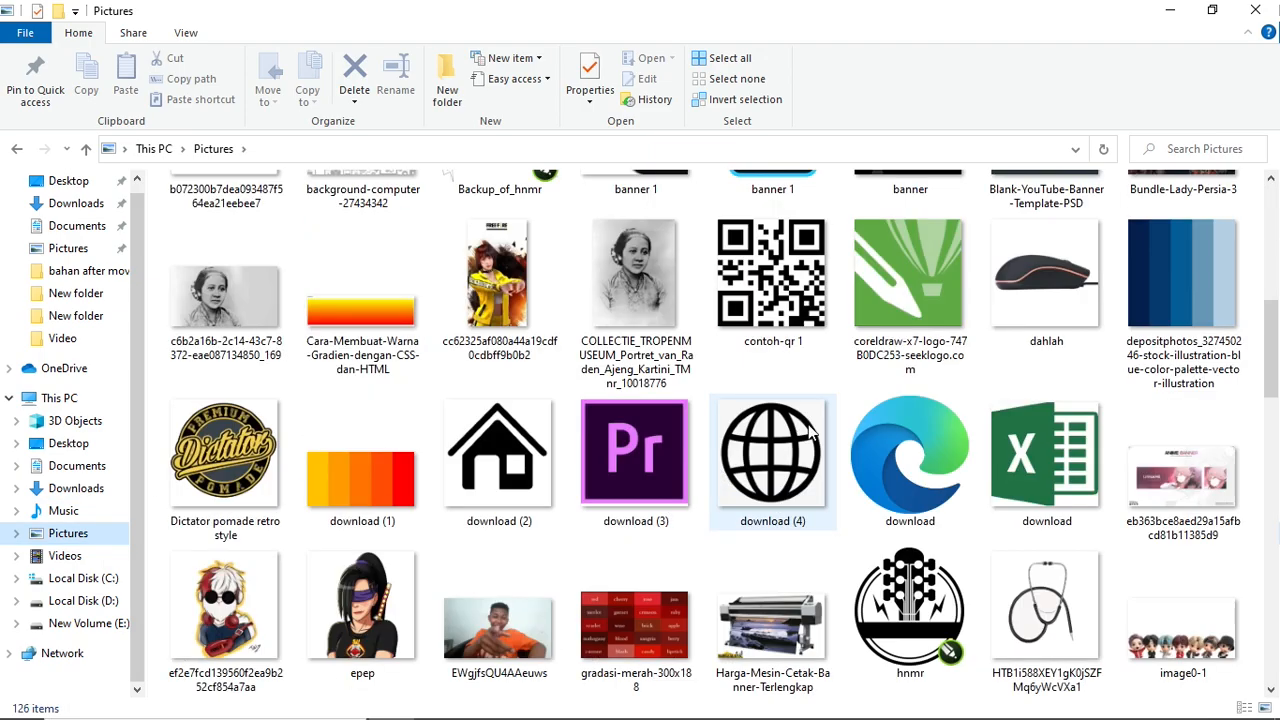
scroll(787, 435, down, 5)
scroll(787, 435, up, 5)
double_click(640, 432)
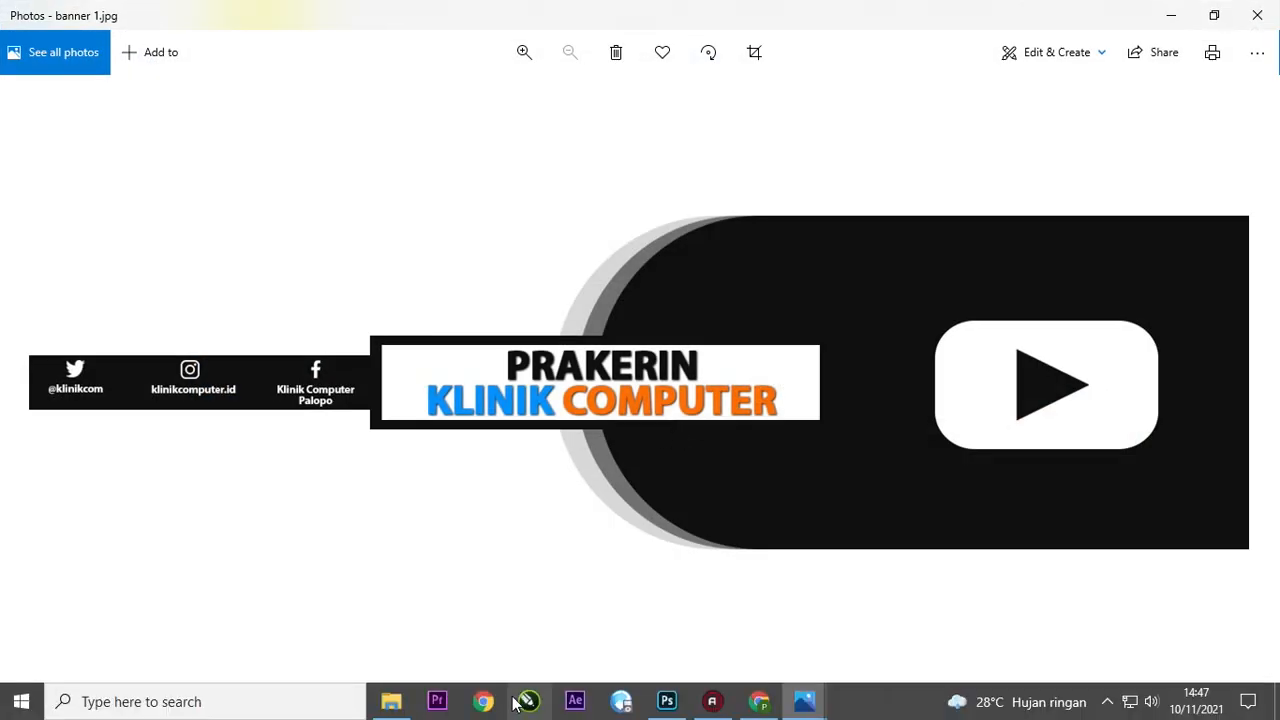
click(667, 701)
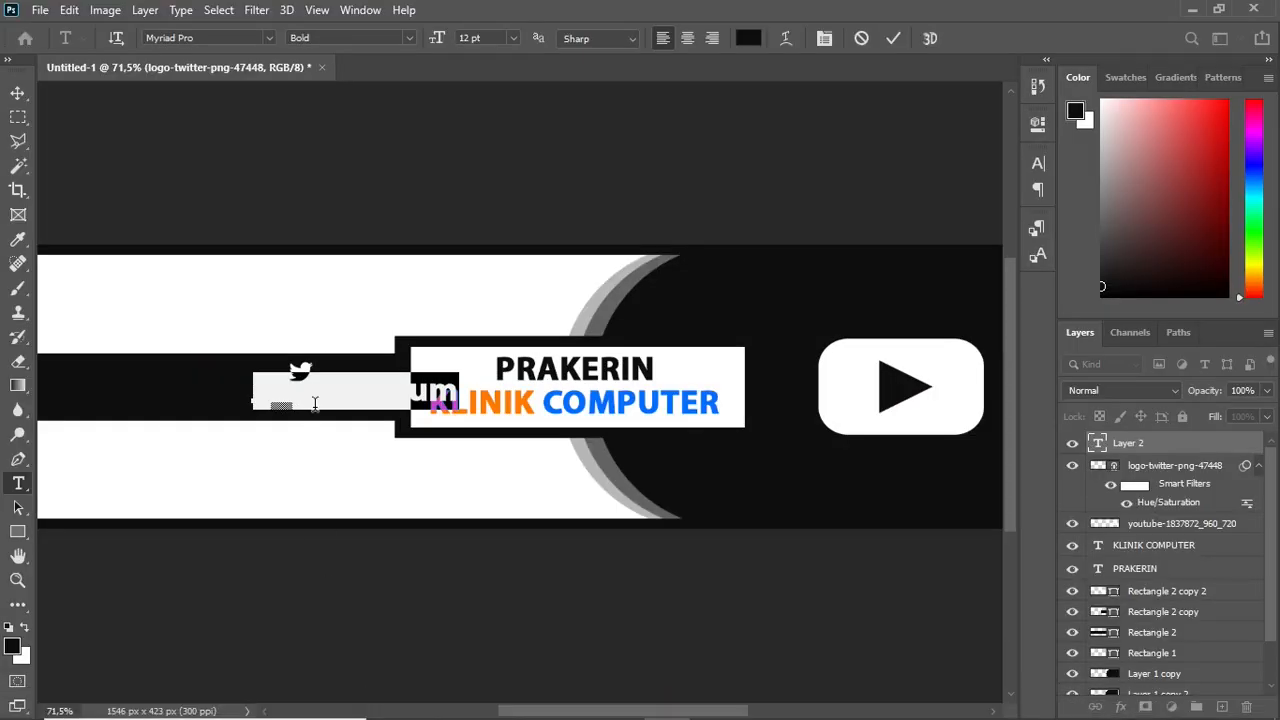
click(748, 38)
click(637, 89)
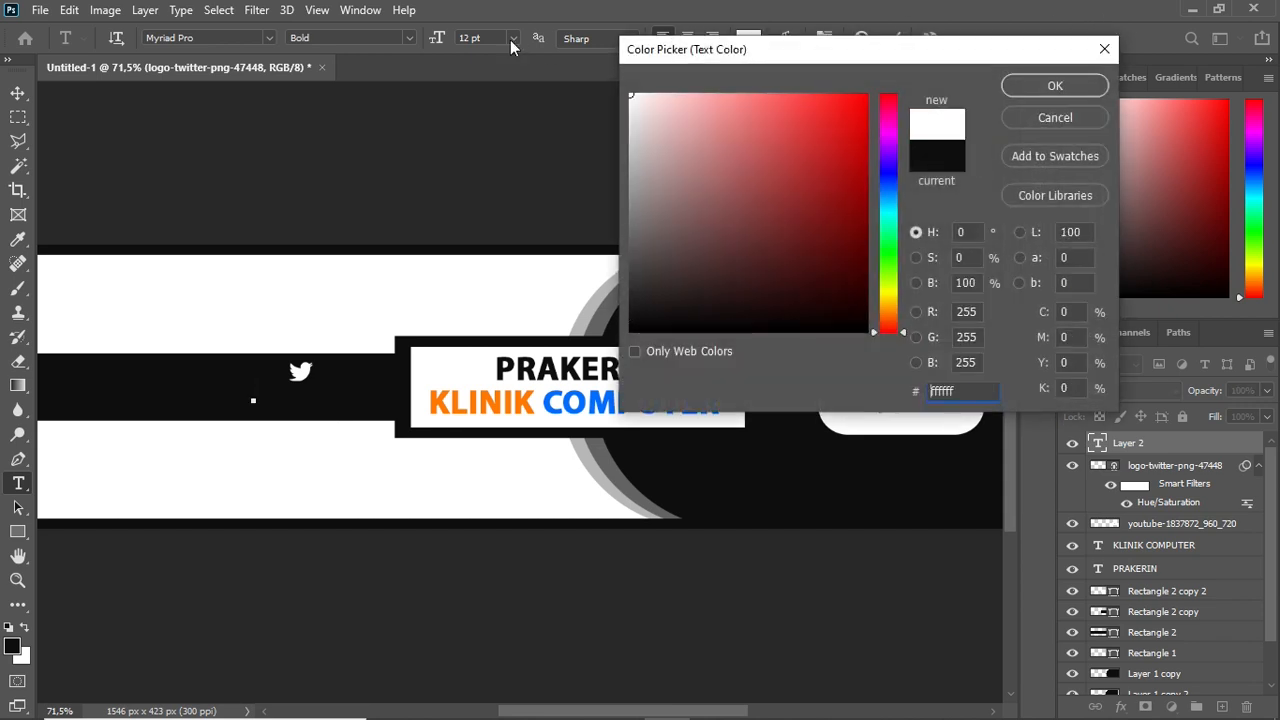
click(1054, 83)
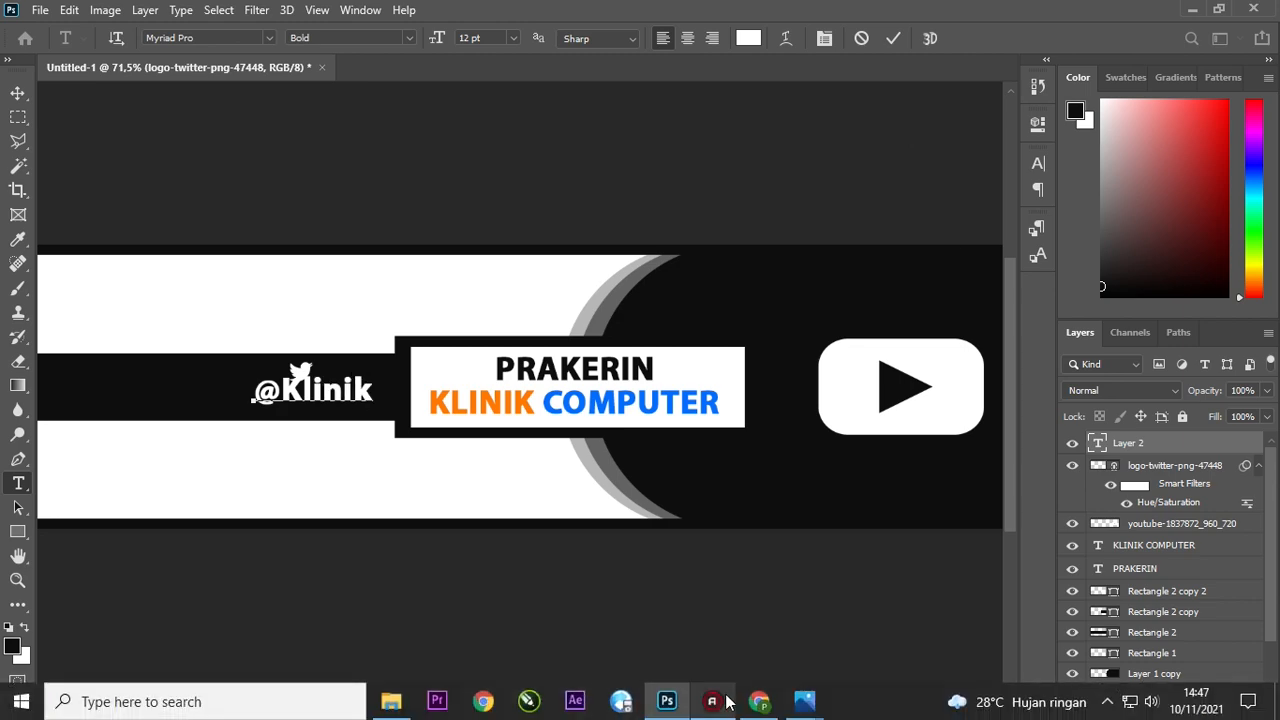
click(804, 703)
click(789, 518)
click(744, 586)
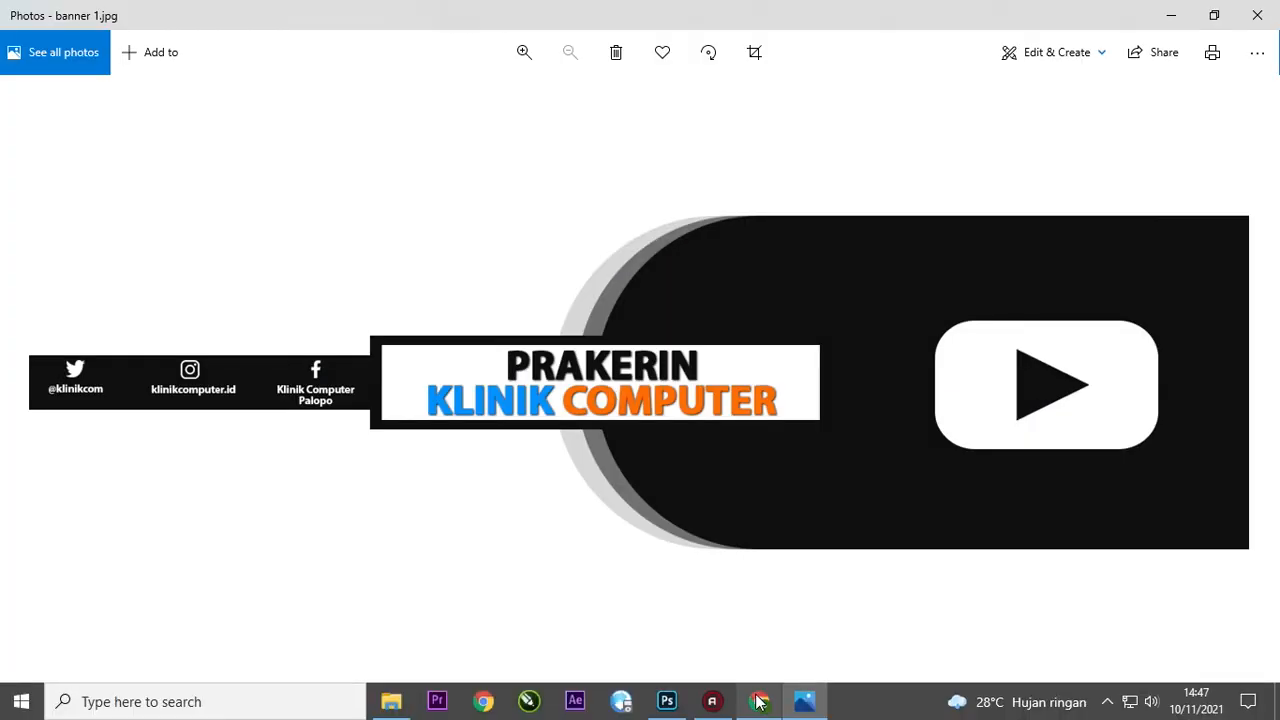
click(667, 706)
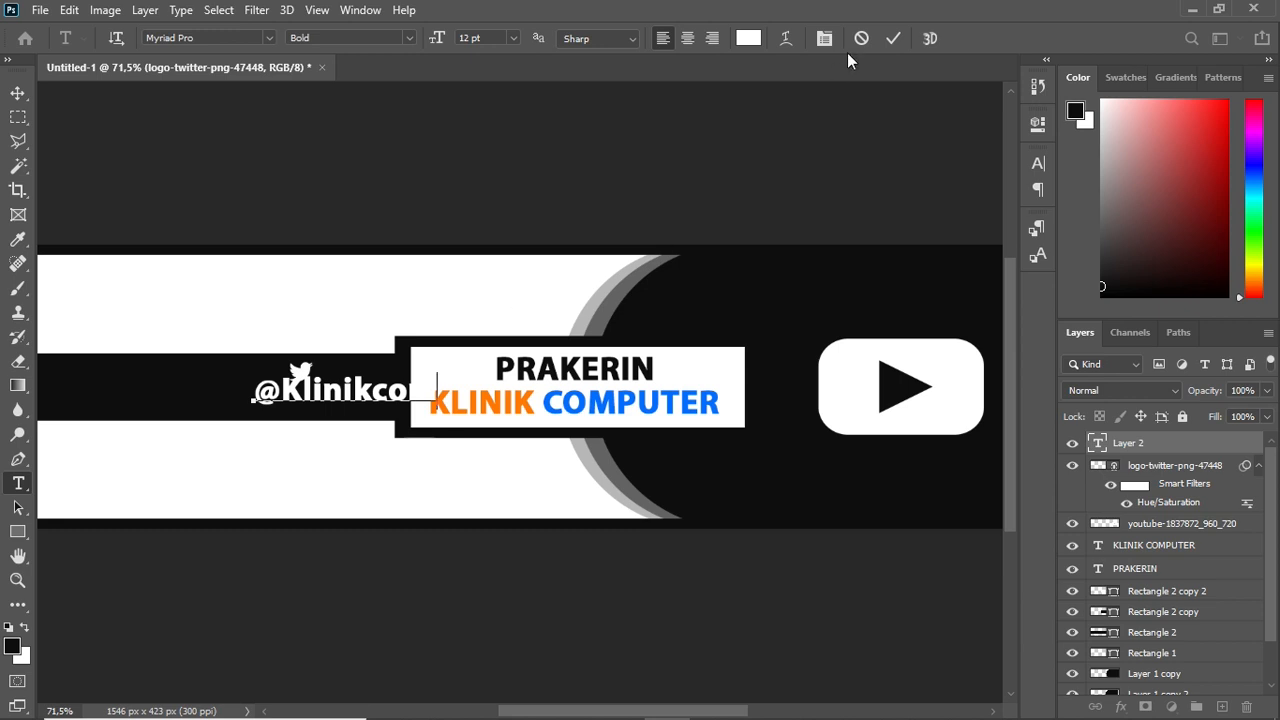
click(893, 38)
key(ctrl+t)
drag(423, 380, 381, 397)
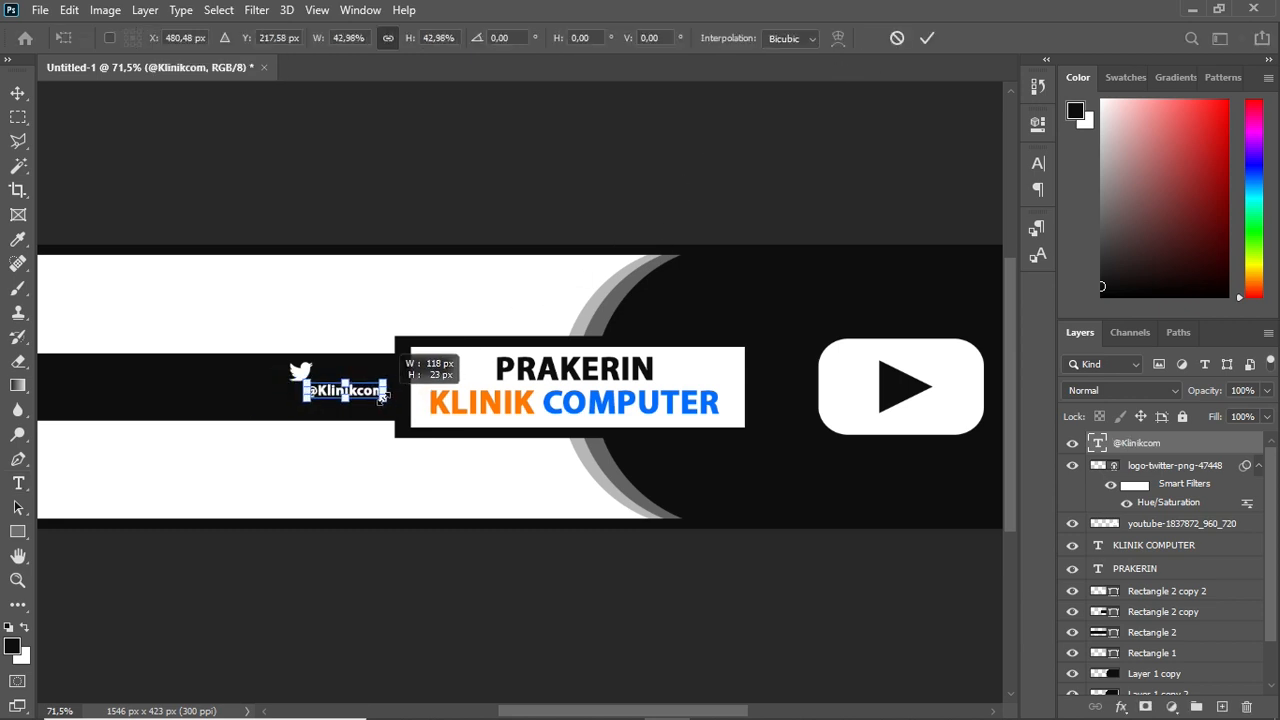
click(927, 38)
click(523, 443)
key(Escape)
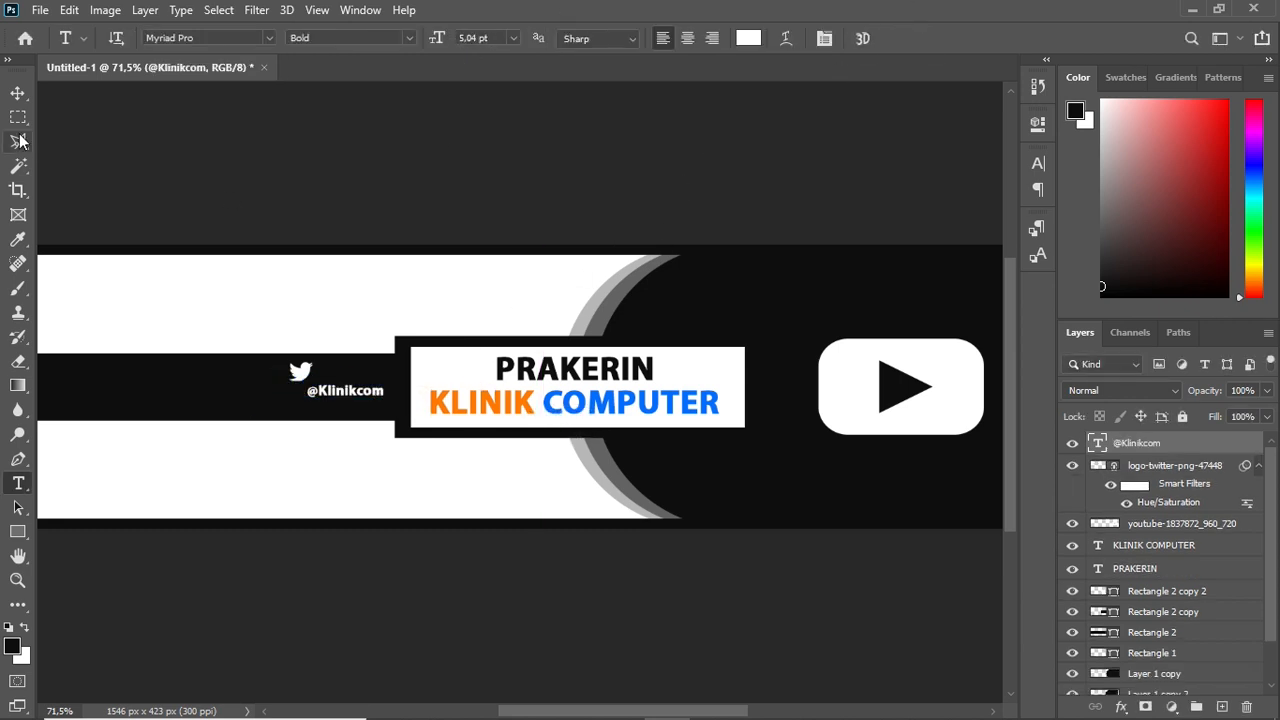
click(18, 92)
drag(392, 390, 331, 418)
scroll(286, 441, down, 1)
scroll(286, 440, up, 1)
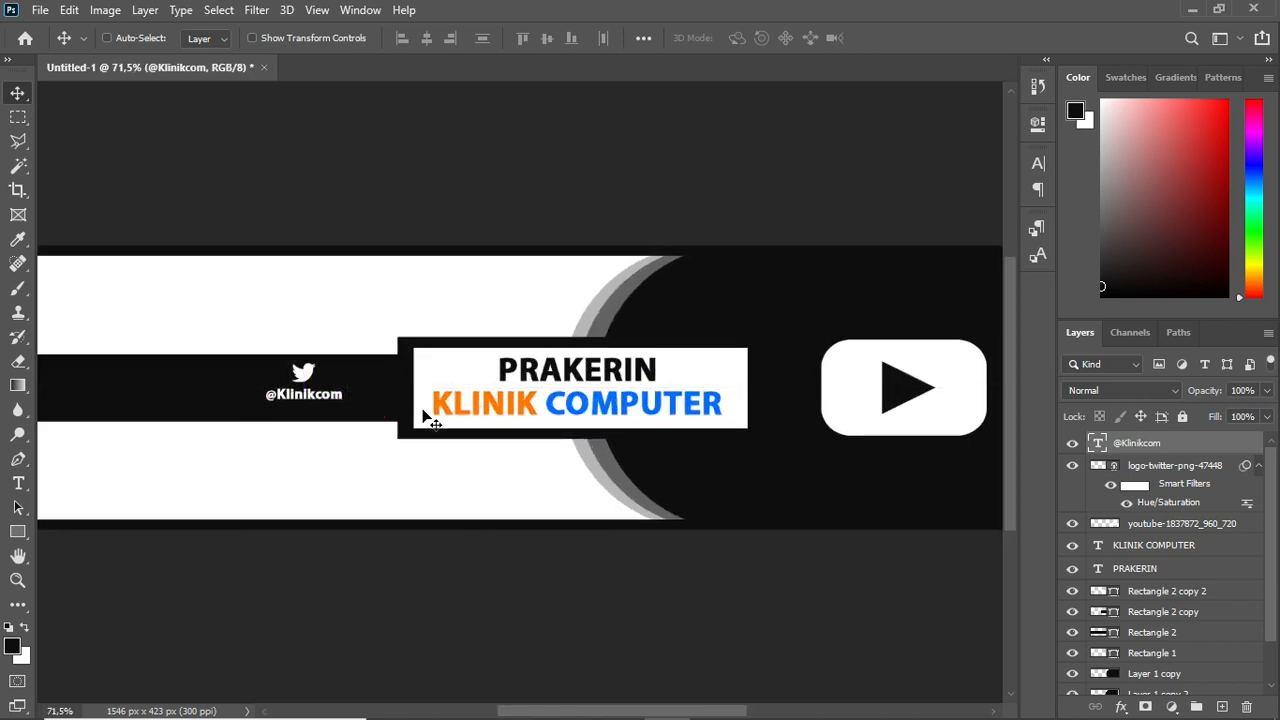
ctrl+click(1188, 468)
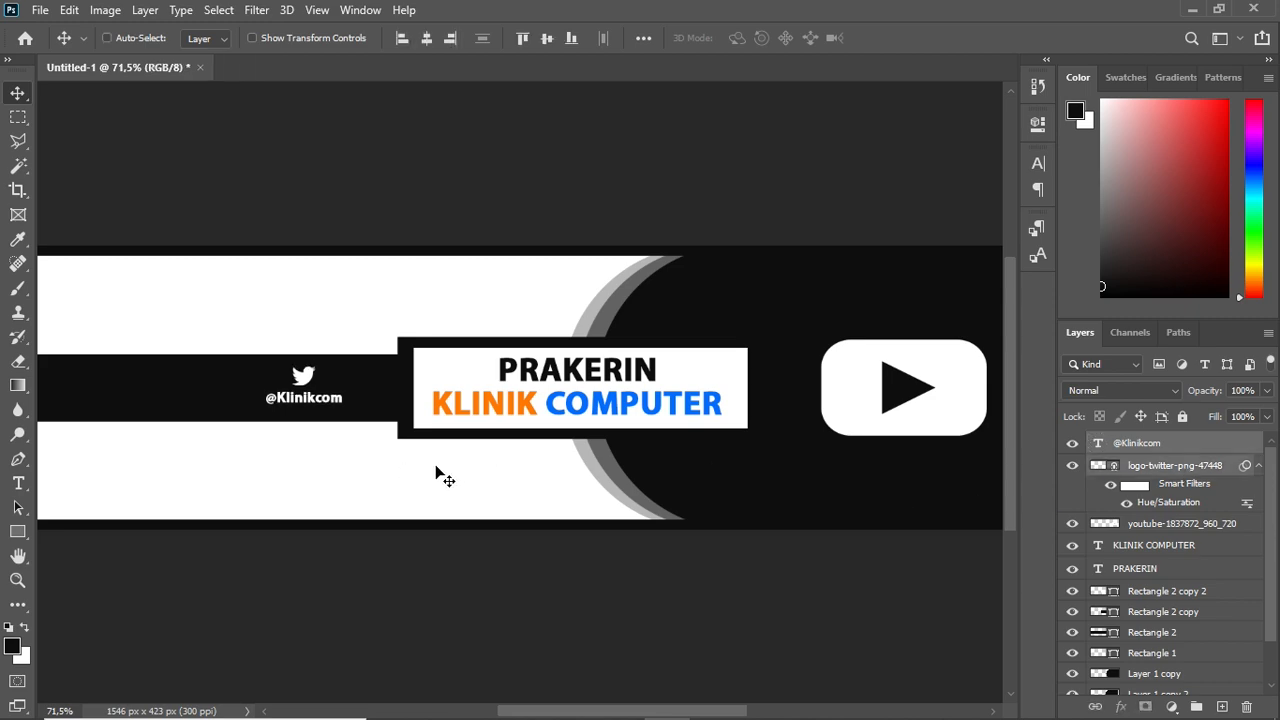
Place the linked Facebook logo image 768px-Facebook_f_logo_(2019).svg into the banner
click(40, 9)
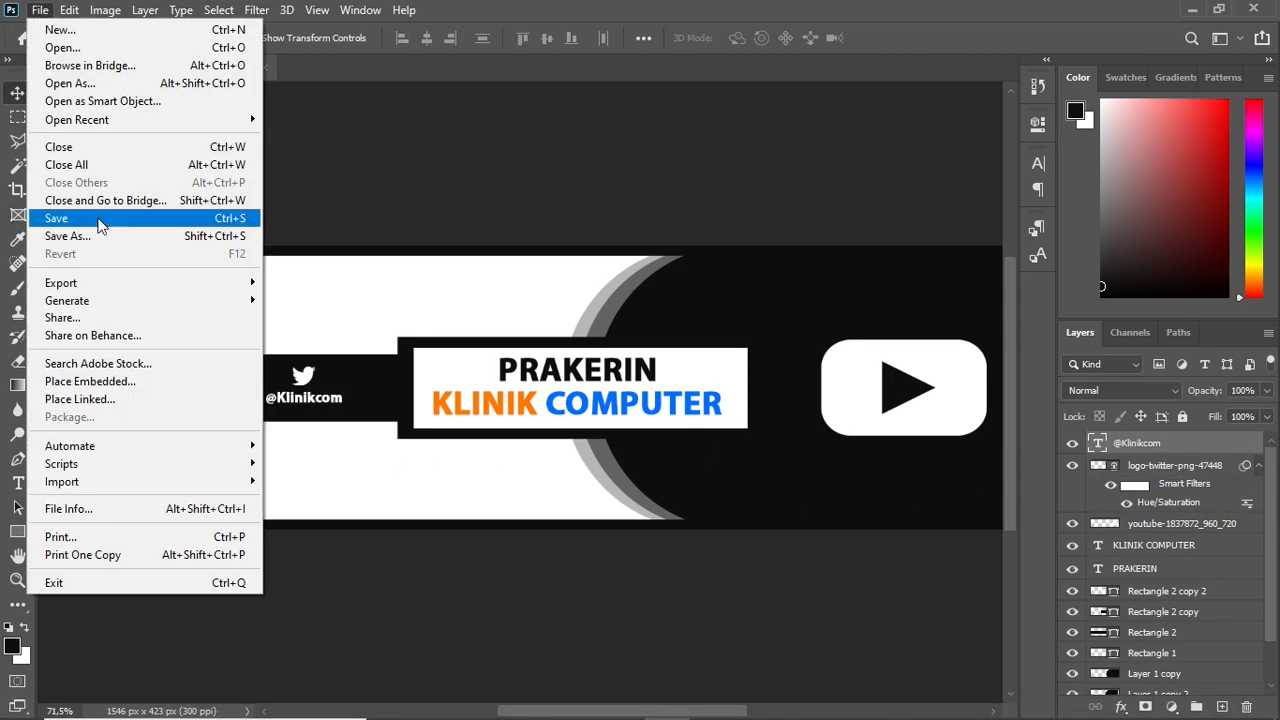
click(90, 401)
double_click(220, 180)
key(Return)
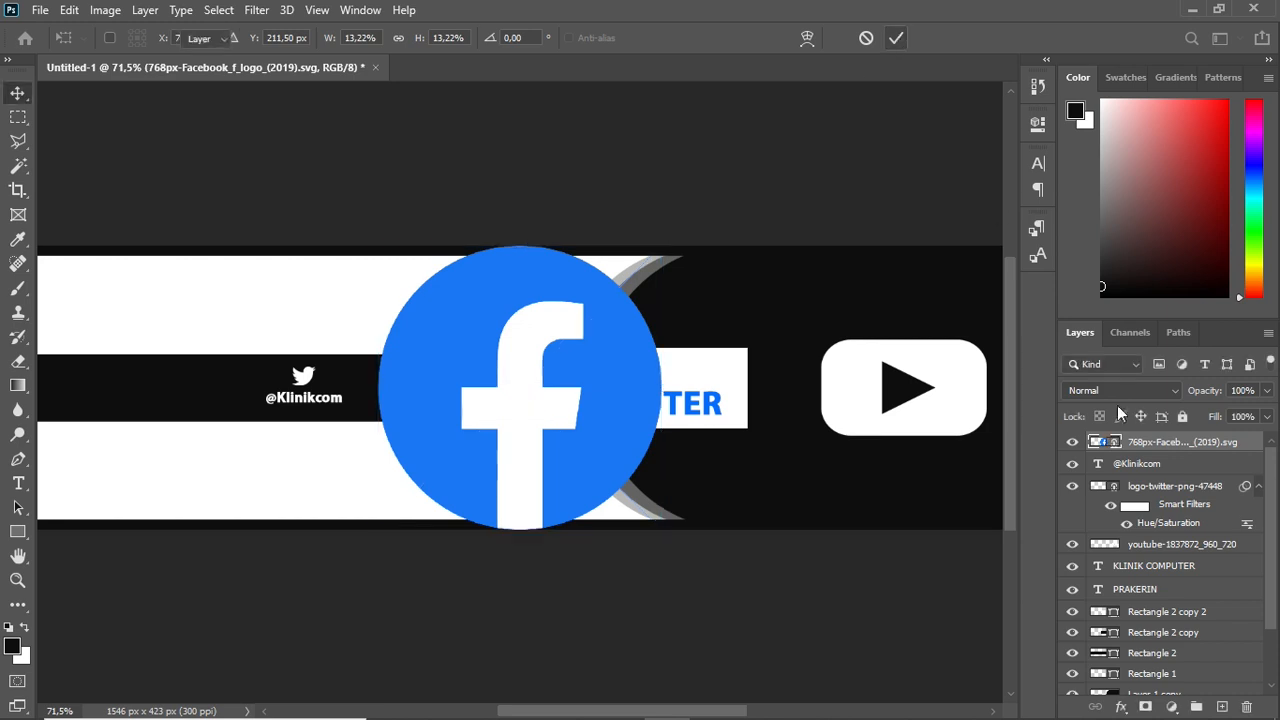
Rasterize the Facebook logo layer and delete its blue circle using the Magic Wand, leaving the white f
right_click(1161, 442)
click(945, 392)
key(w)
click(414, 346)
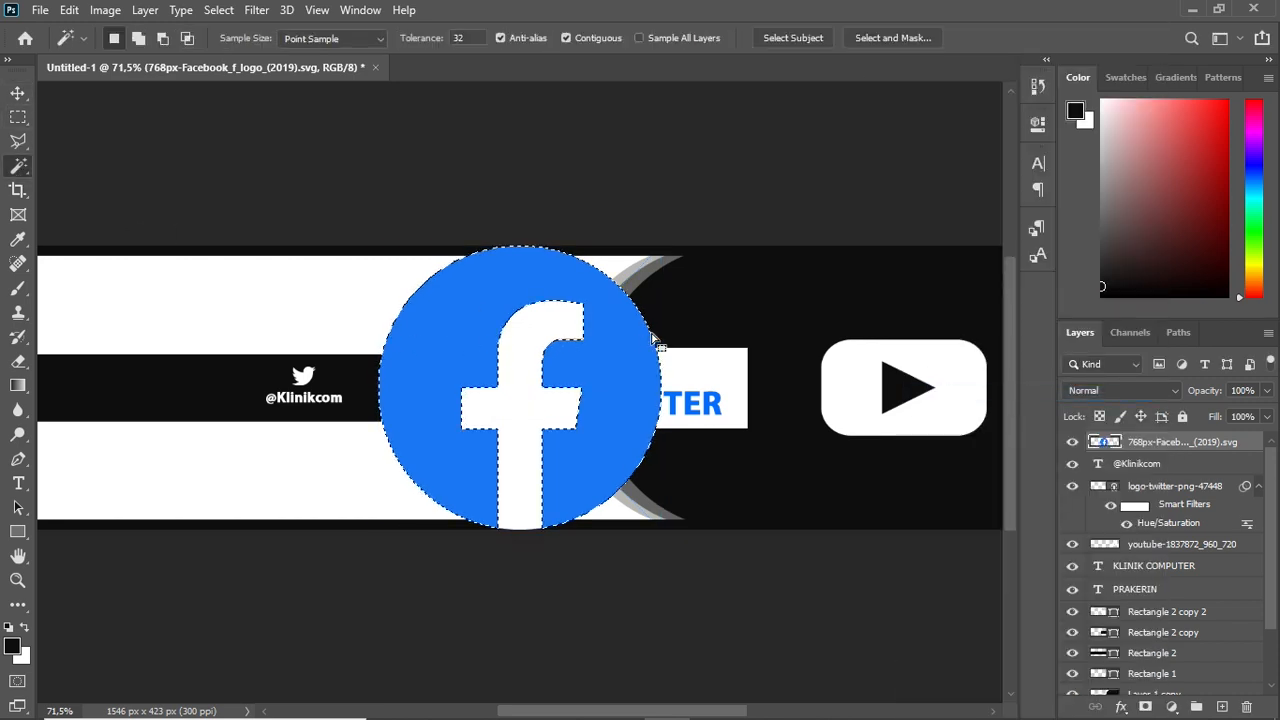
key(Delete)
key(ctrl+d)
Shrink the white Facebook f to about 12% of its size and bring it down to the black bar
click(17, 93)
drag(520, 440, 377, 474)
key(ctrl+t)
drag(434, 263, 313, 388)
key(Return)
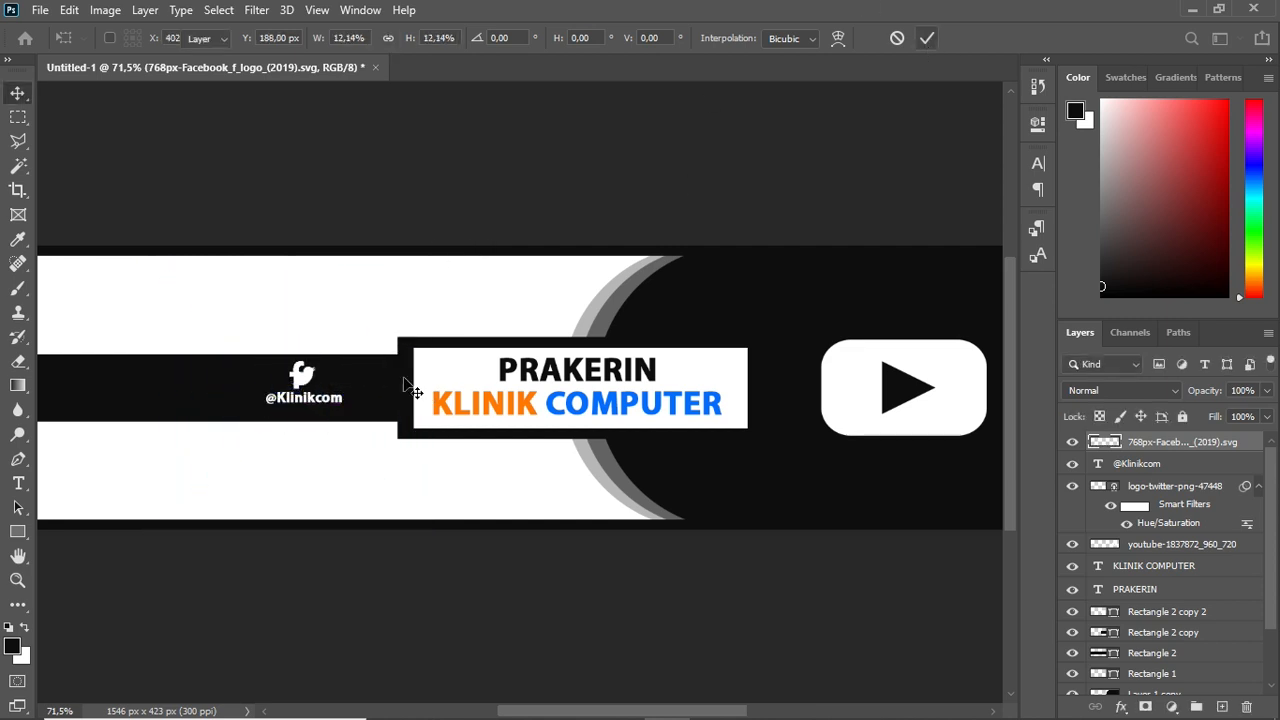
Move the Facebook f to the left of the Twitter logo and reduce it slightly, to about 87% width
drag(414, 391, 303, 395)
key(ctrl+t)
drag(175, 358, 169, 363)
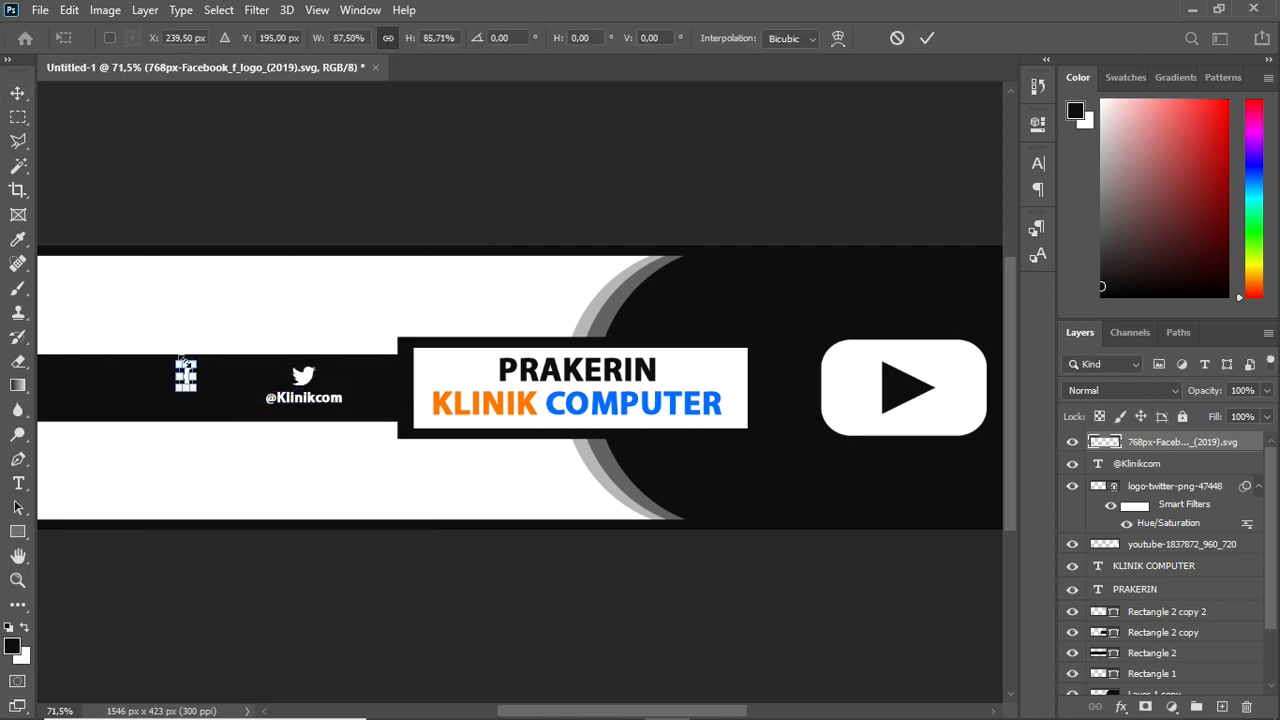
click(927, 38)
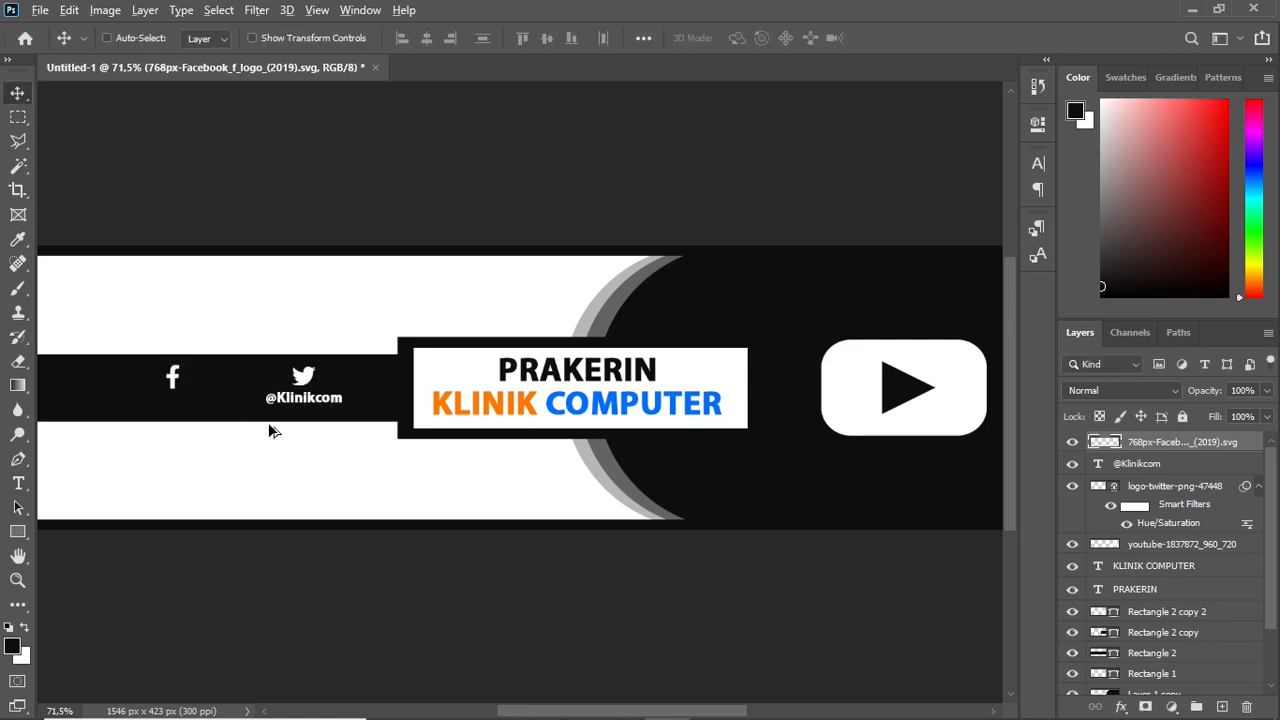
scroll(268, 430, down, 1)
click(1163, 462)
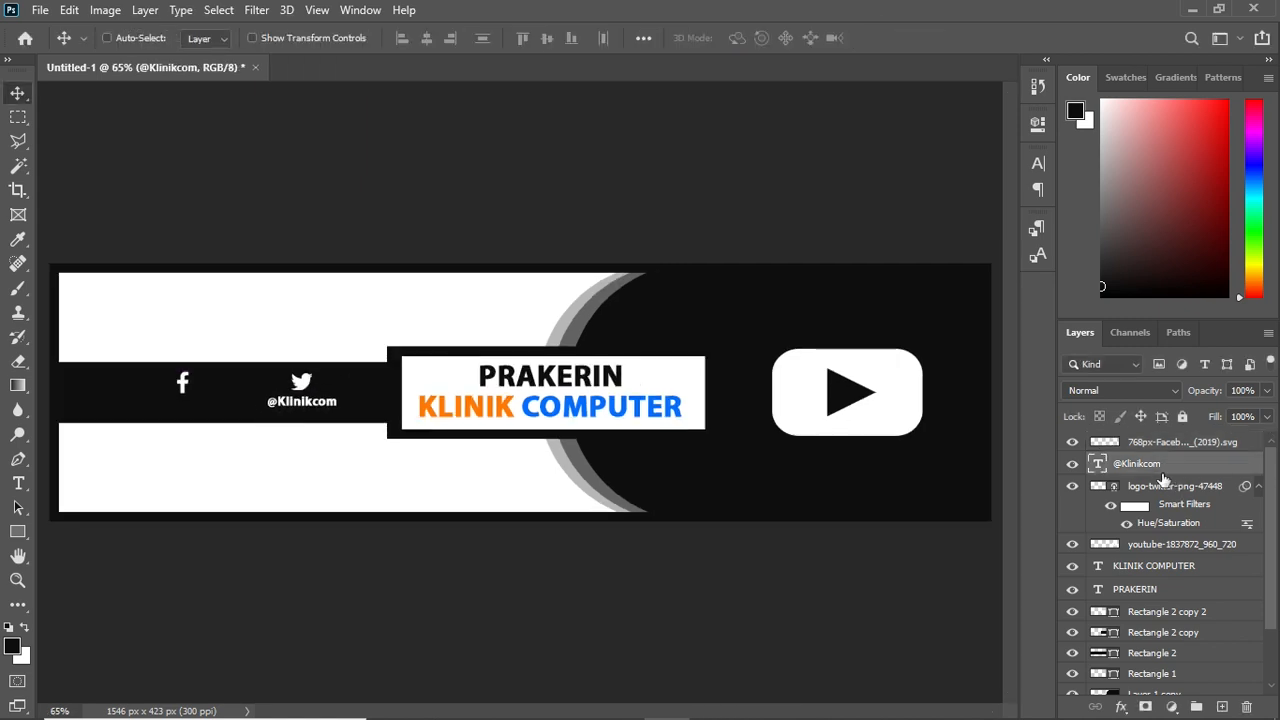
drag(723, 486, 726, 482)
drag(466, 466, 489, 461)
Reduce the Facebook f to about 85% and shift it slightly right, level with the Twitter logo
key(alt+bracketright)
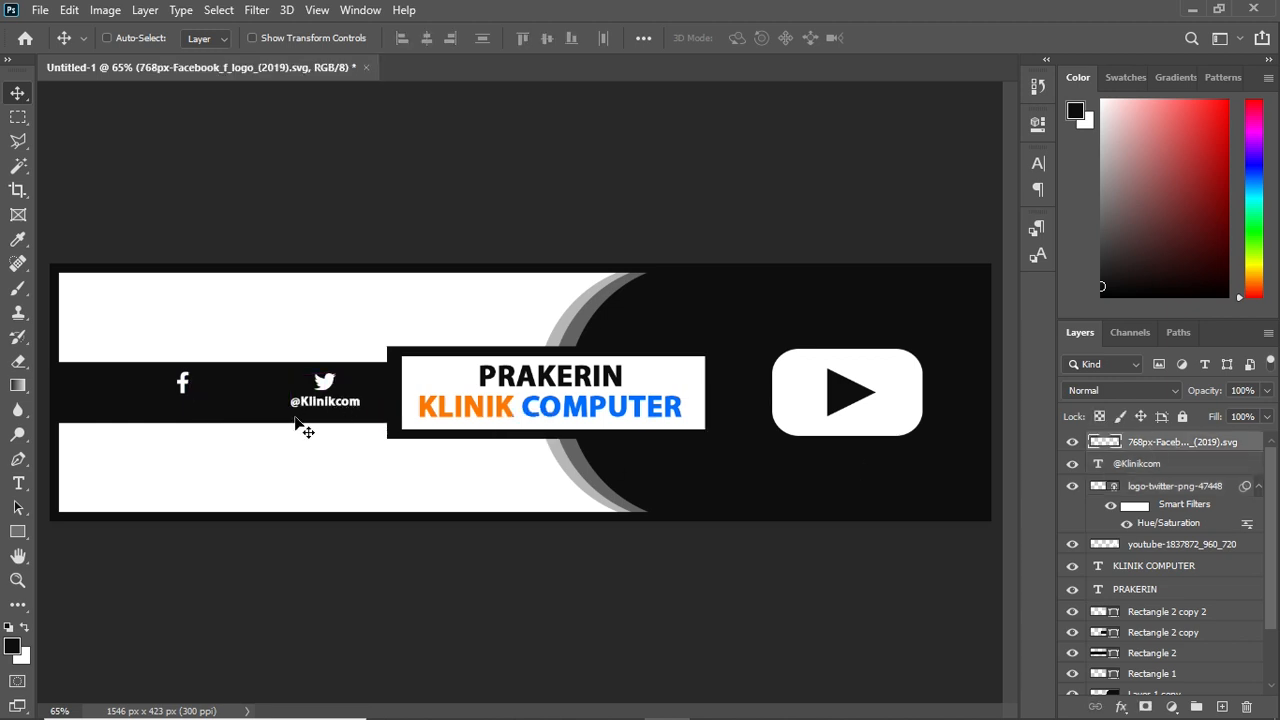
key(ctrl+t)
drag(195, 398, 190, 392)
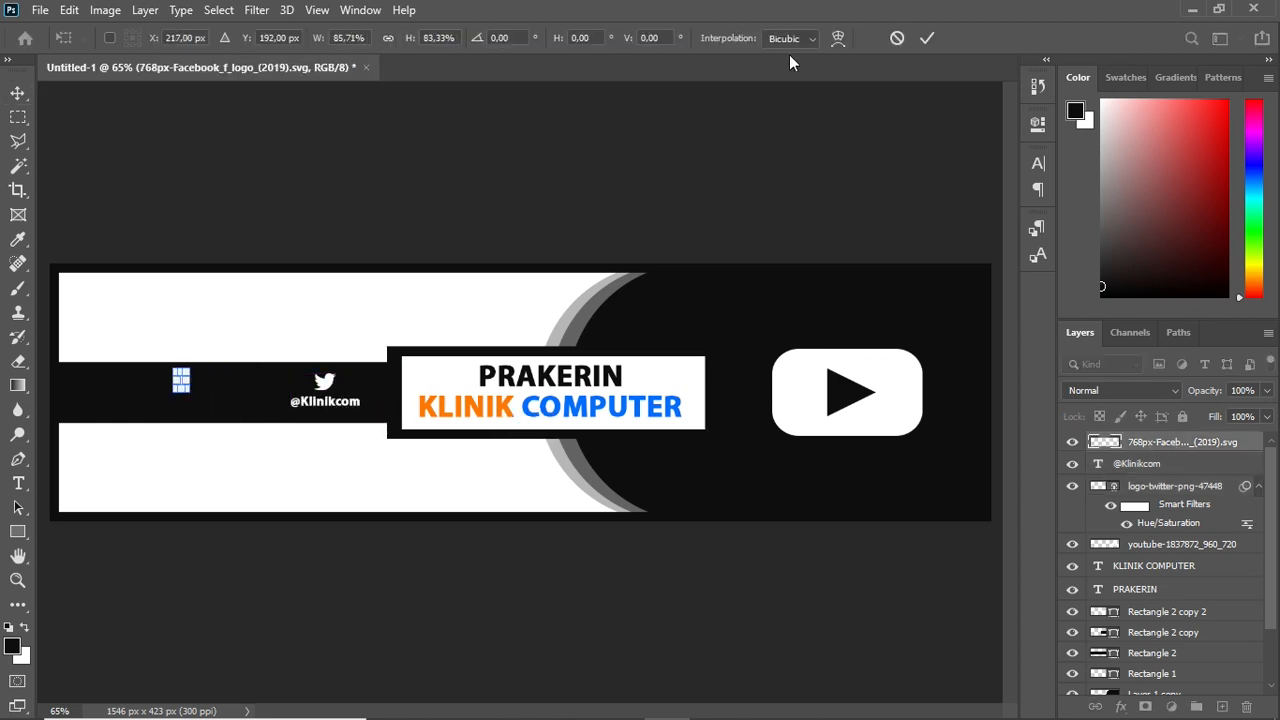
click(927, 38)
mouse_move(363, 396)
mouse_down()
mouse_move(482, 396)
mouse_move(378, 398)
mouse_up()
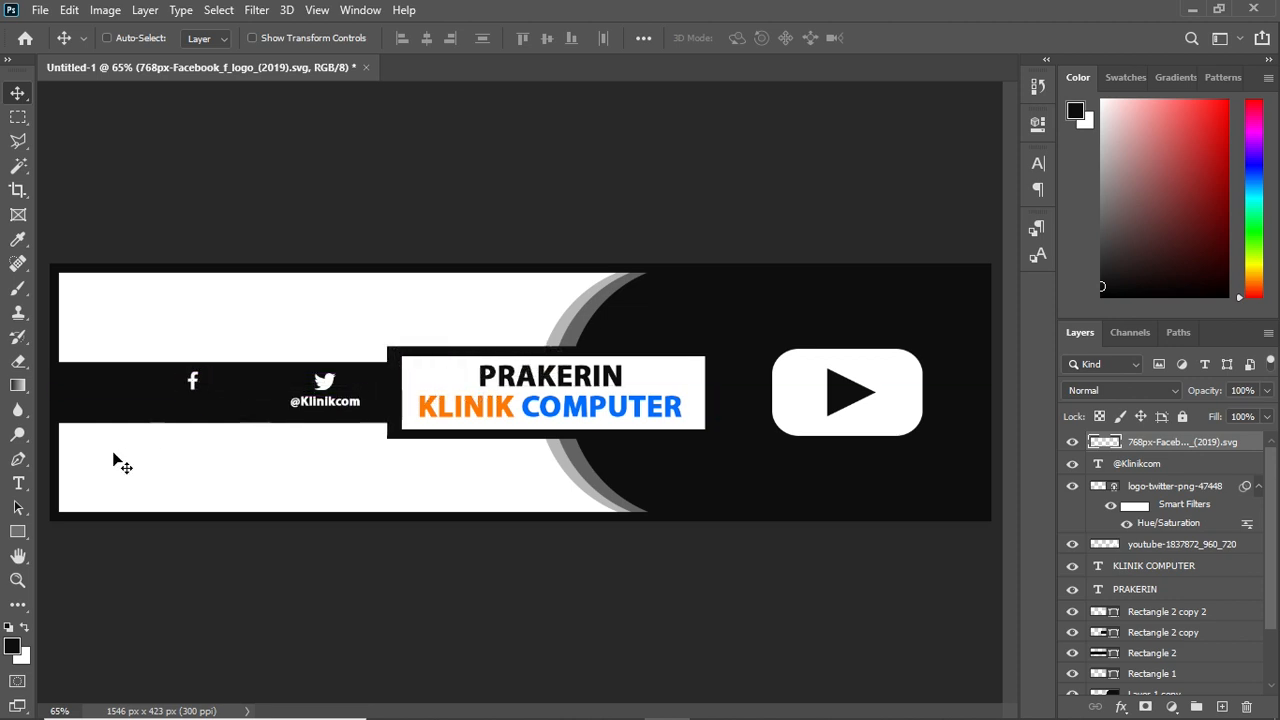
Add the two-line white text "Klinik Computer Palopo" at the Facebook logo, following the wording of the reference banner
scroll(114, 457, up, 2)
key(t)
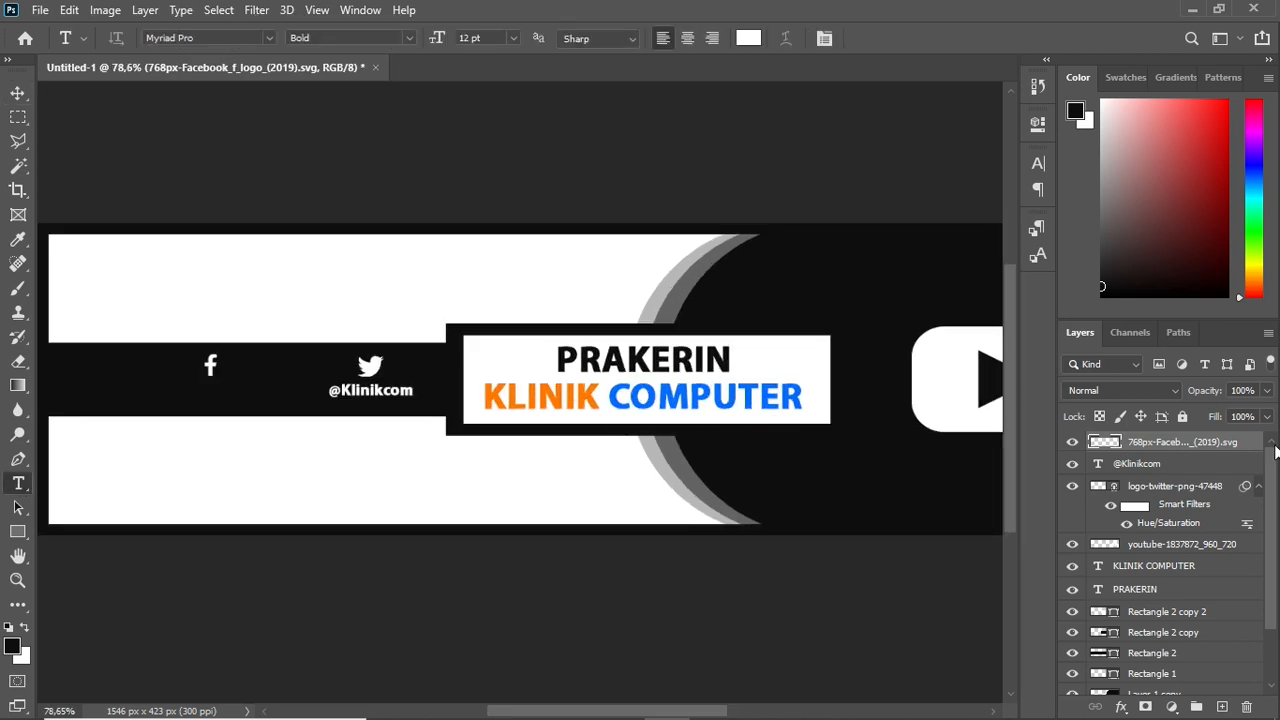
click(187, 391)
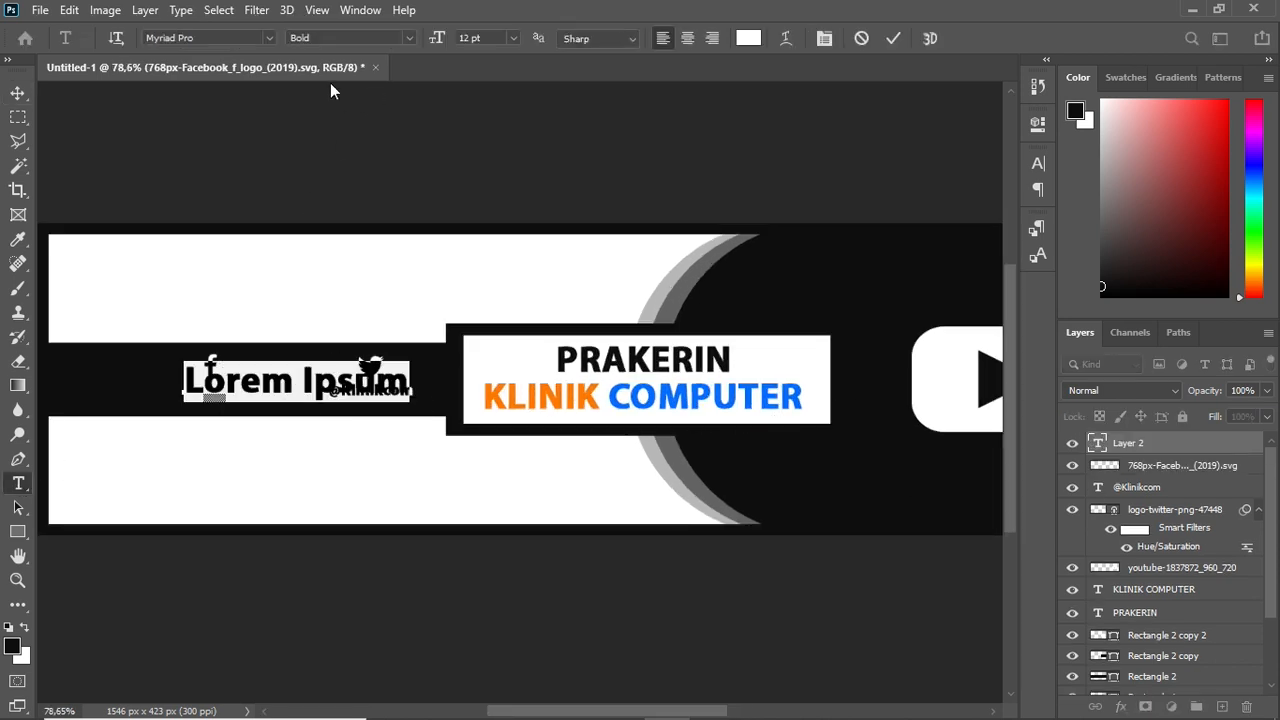
text(Klinik)
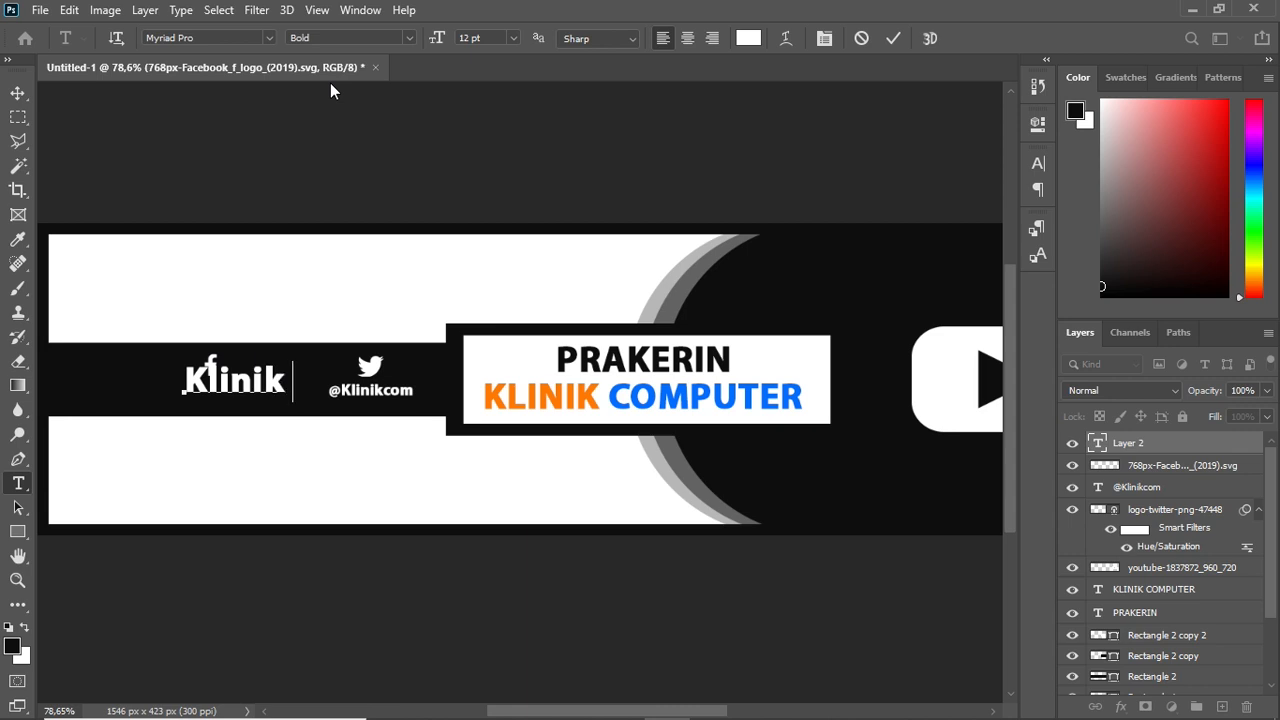
click(795, 703)
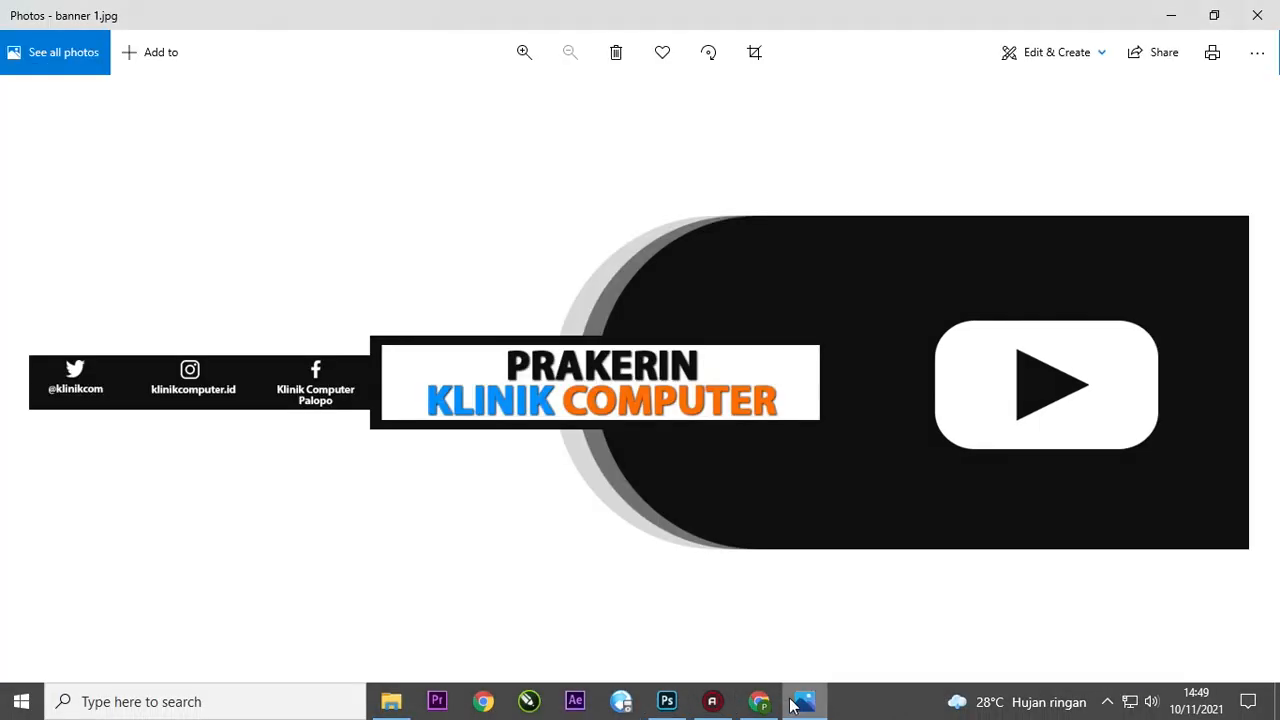
click(800, 703)
text(Computer)
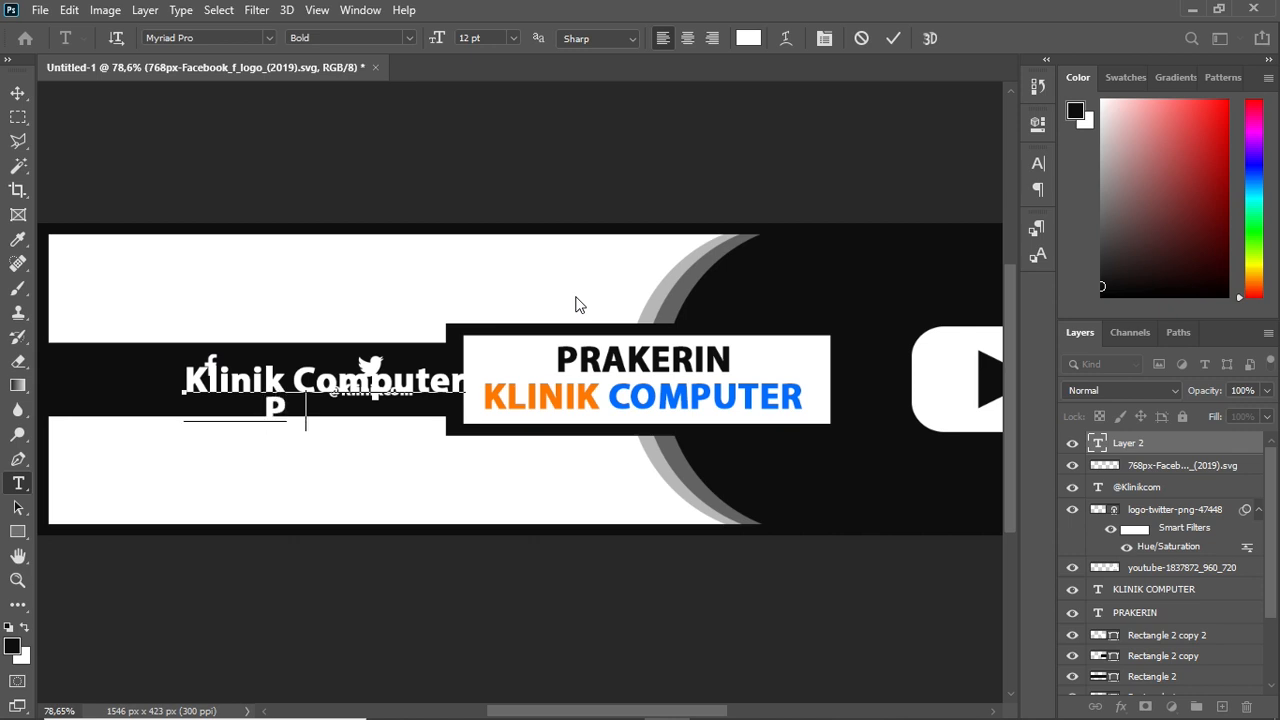
click(898, 40)
Scale the Klinik Computer Palopo text to 37.70% and centre it beneath the Facebook logo
click(14, 91)
drag(393, 339, 298, 352)
key(ctrl+t)
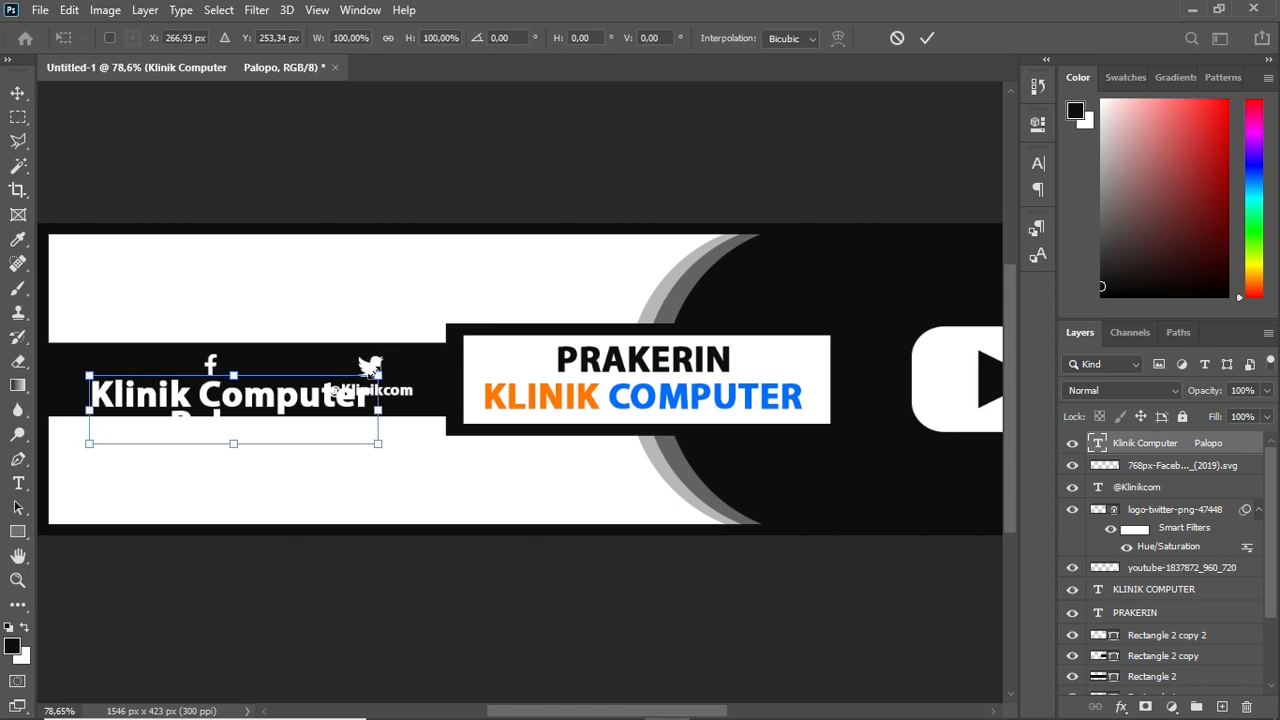
drag(377, 376, 219, 394)
click(927, 38)
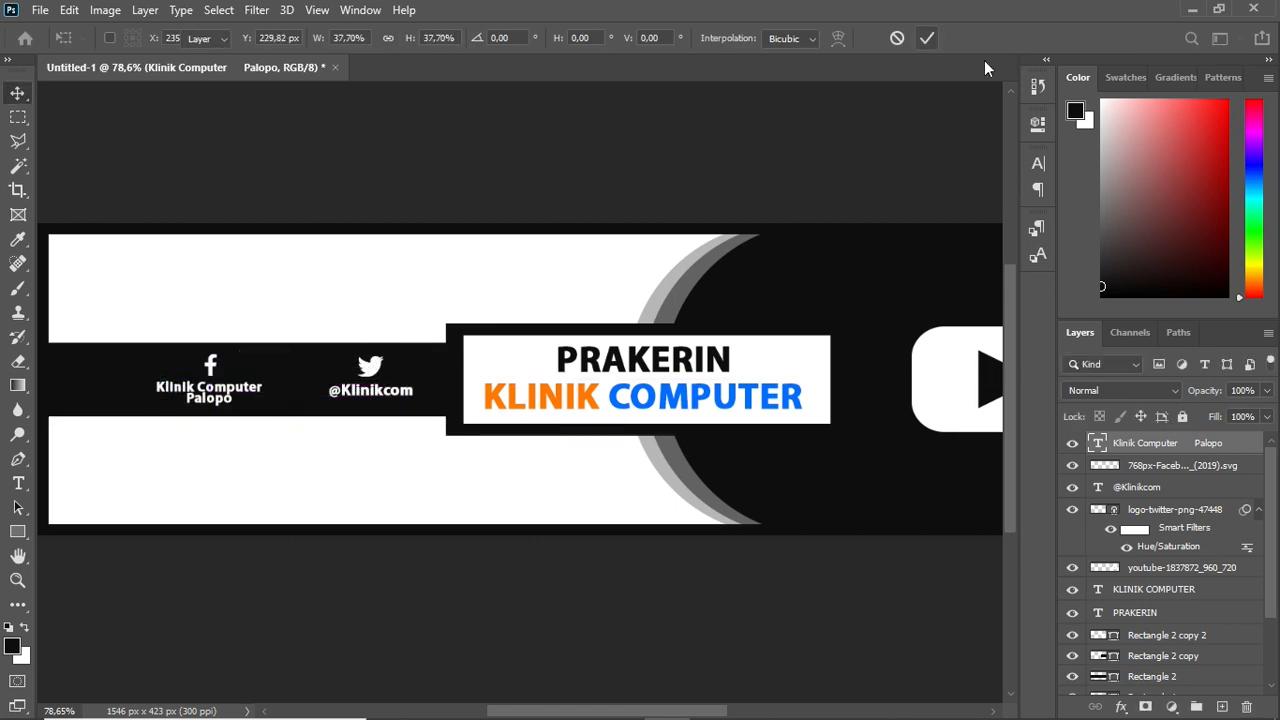
Remove the word Palopo from the Facebook caption and duplicate the remaining Klinik Computer text directly beneath it
key(t)
double_click(190, 397)
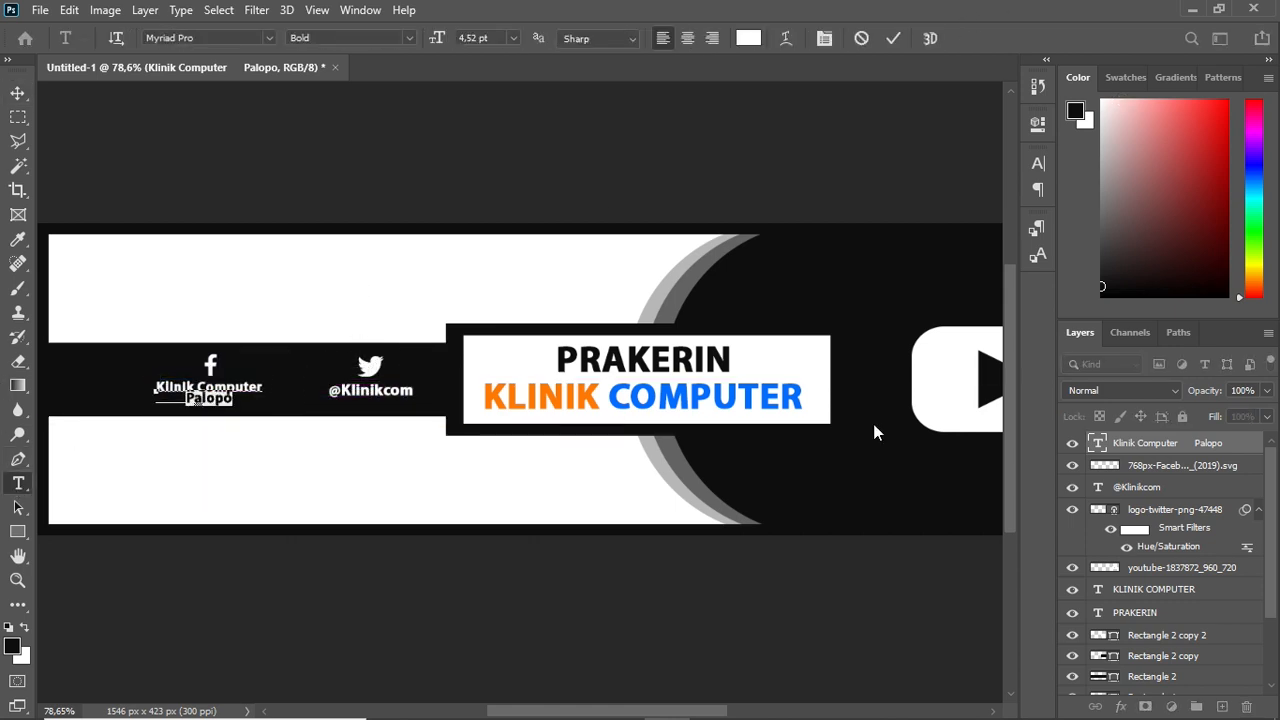
click(898, 38)
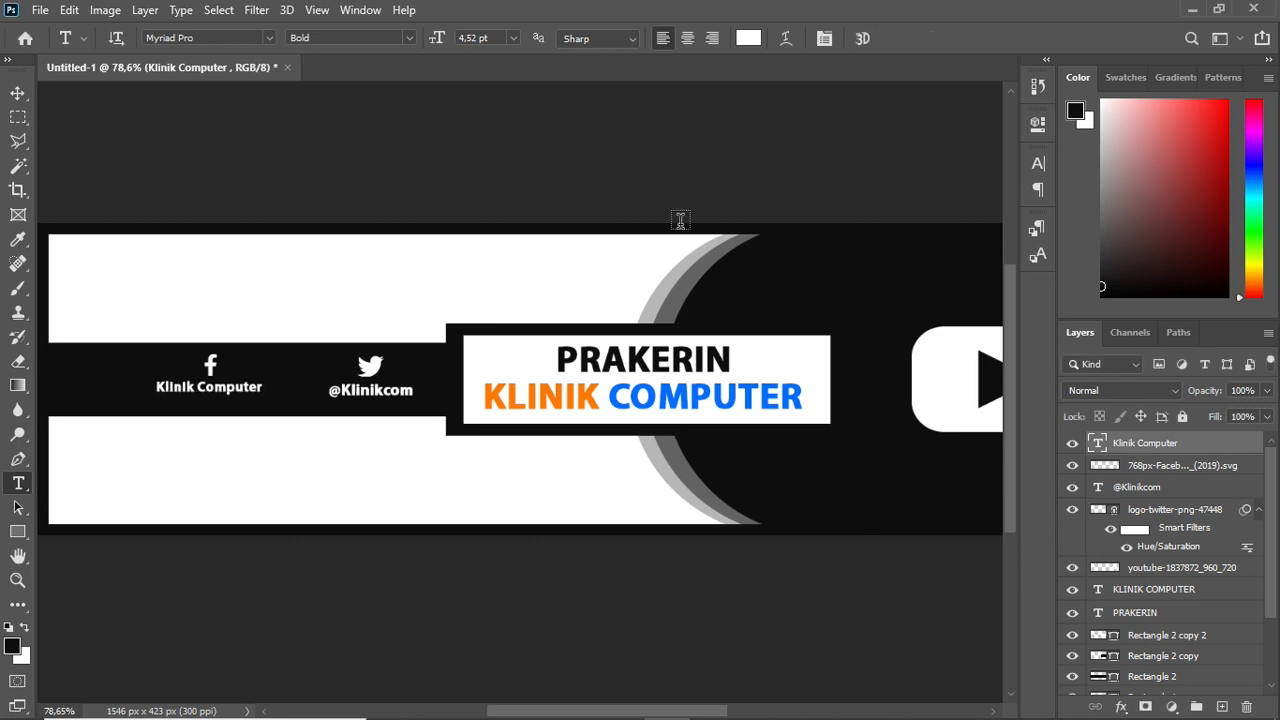
key(ctrl+j)
key(v)
drag(396, 334, 398, 348)
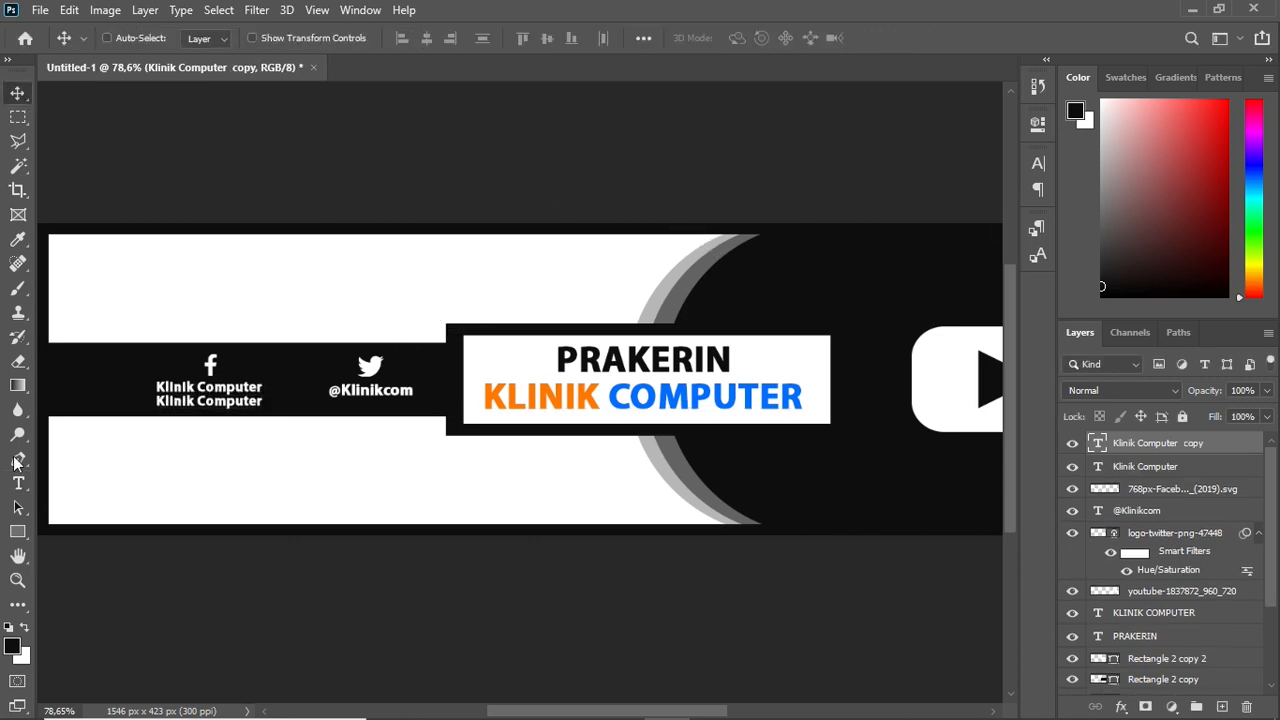
Change the duplicated caption to "Palopo" and centre it under the Klinik Computer line
key(t)
triple_click(258, 401)
text(Palopo)
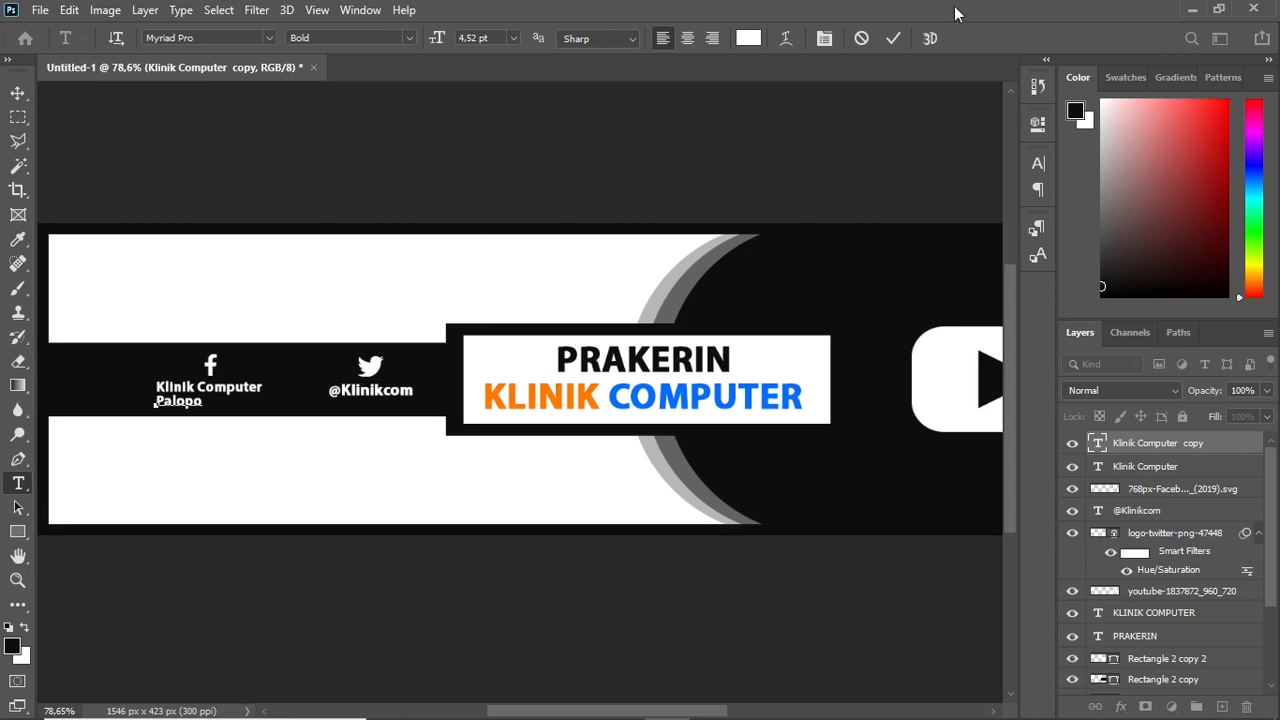
click(893, 38)
key(v)
drag(254, 434, 286, 429)
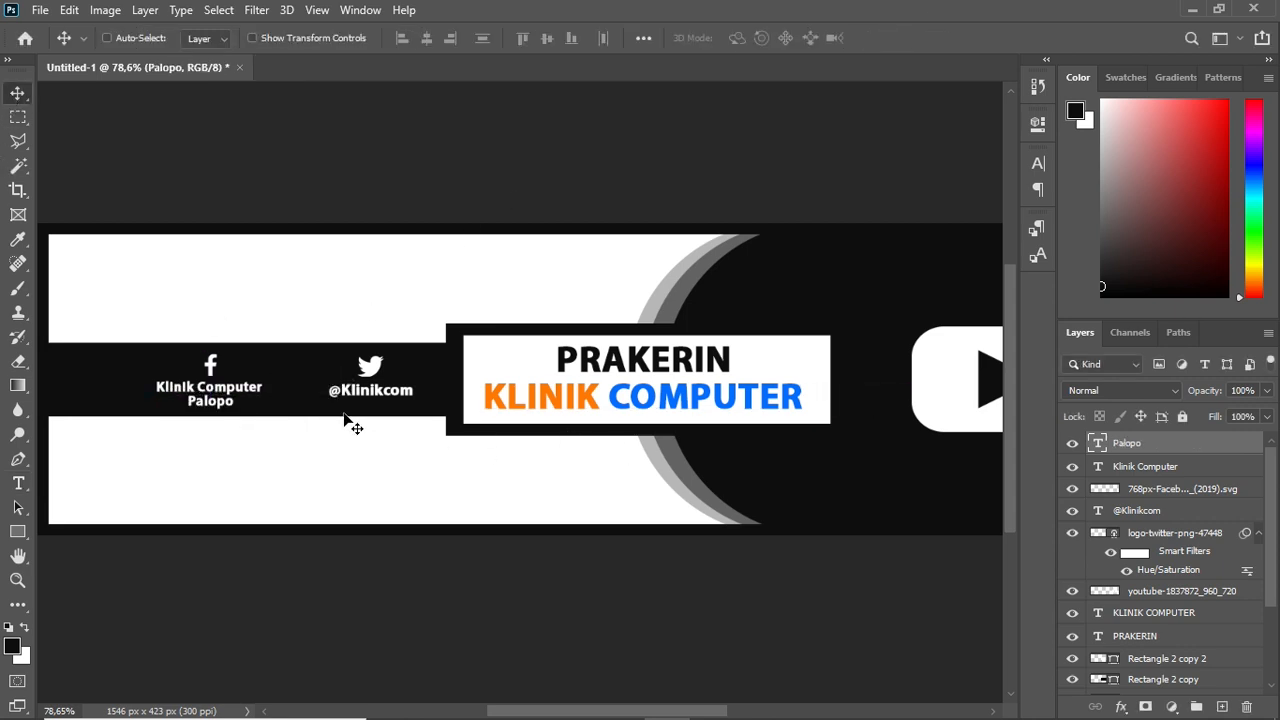
Merge the Facebook logo with its two caption lines into one layer and shift it slightly up and right within the black bar
shift+click(1152, 488)
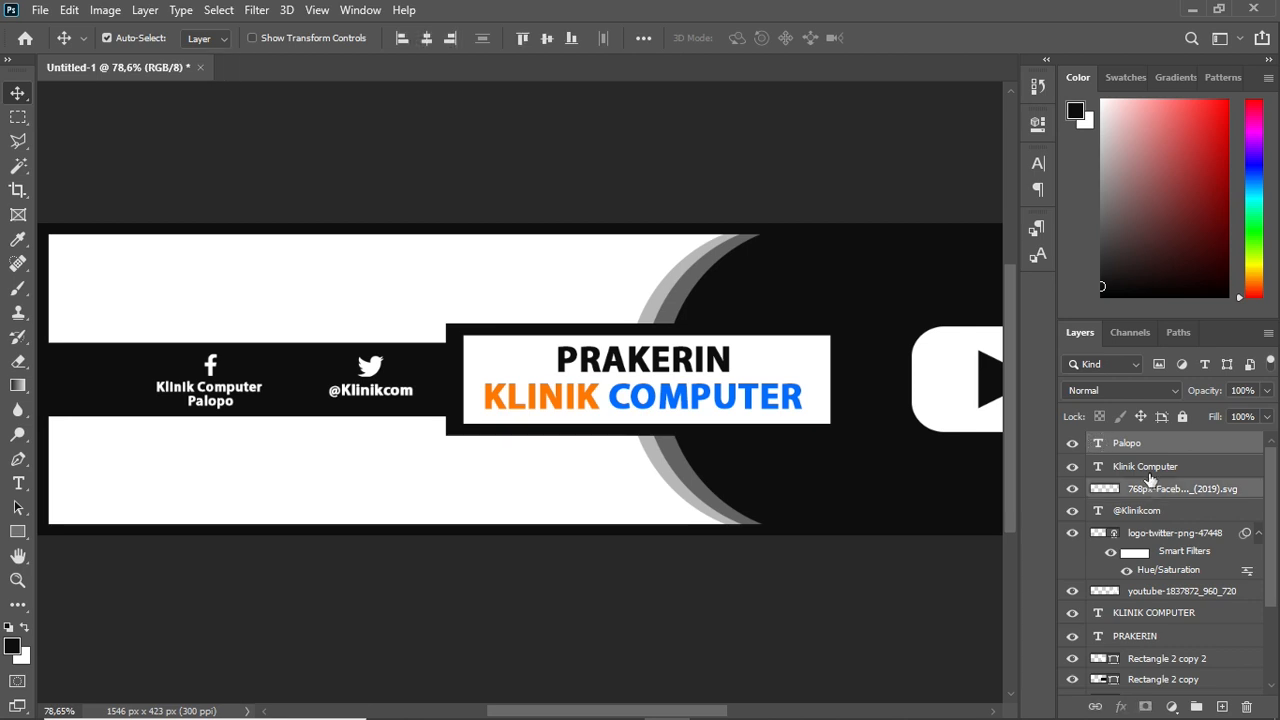
key(ctrl+e)
drag(384, 443, 381, 436)
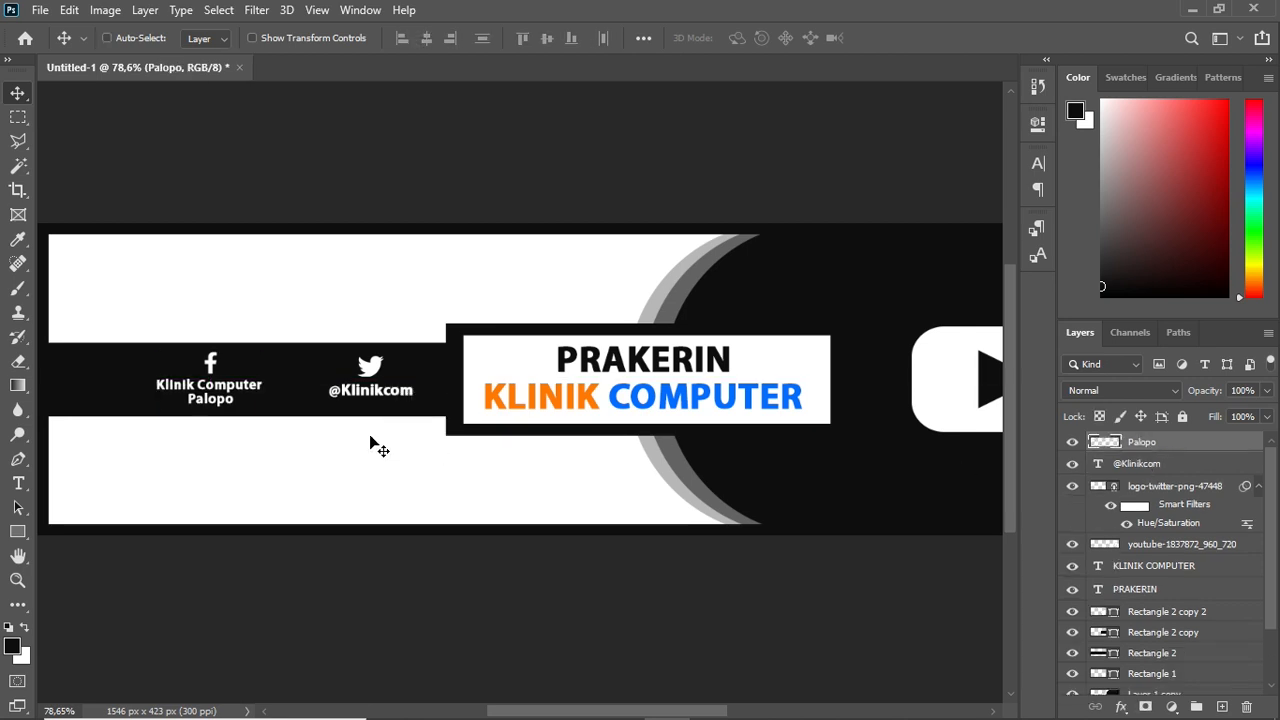
scroll(120, 431, up, 1)
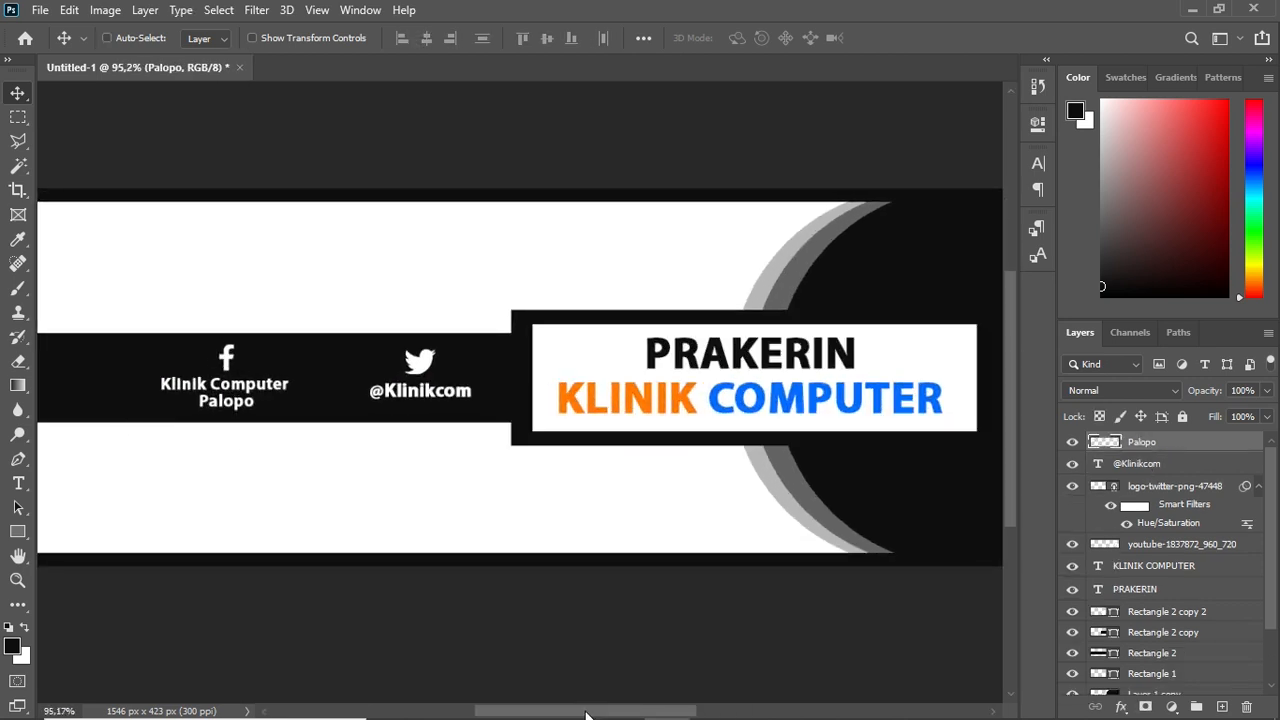
drag(588, 716, 533, 716)
drag(610, 467, 603, 406)
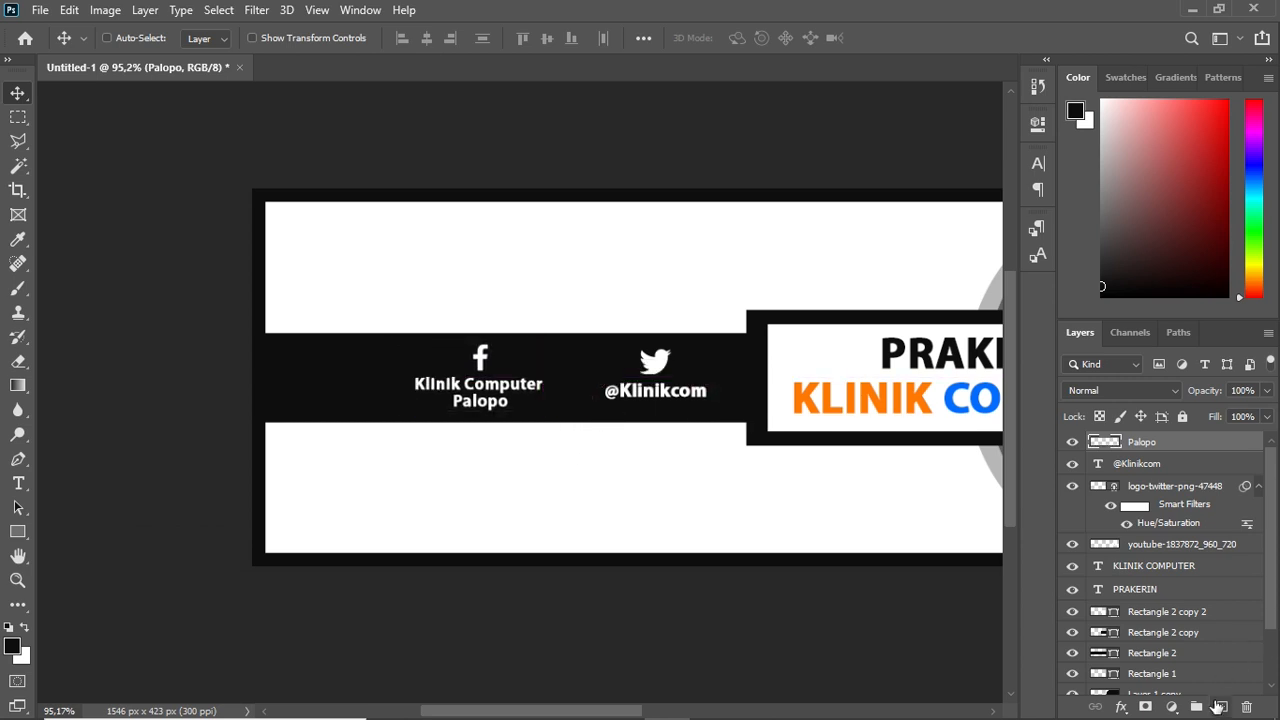
Place the linked Instagram image 87390 on a new layer and reduce it to about half its placed size
click(1220, 707)
click(40, 10)
click(90, 397)
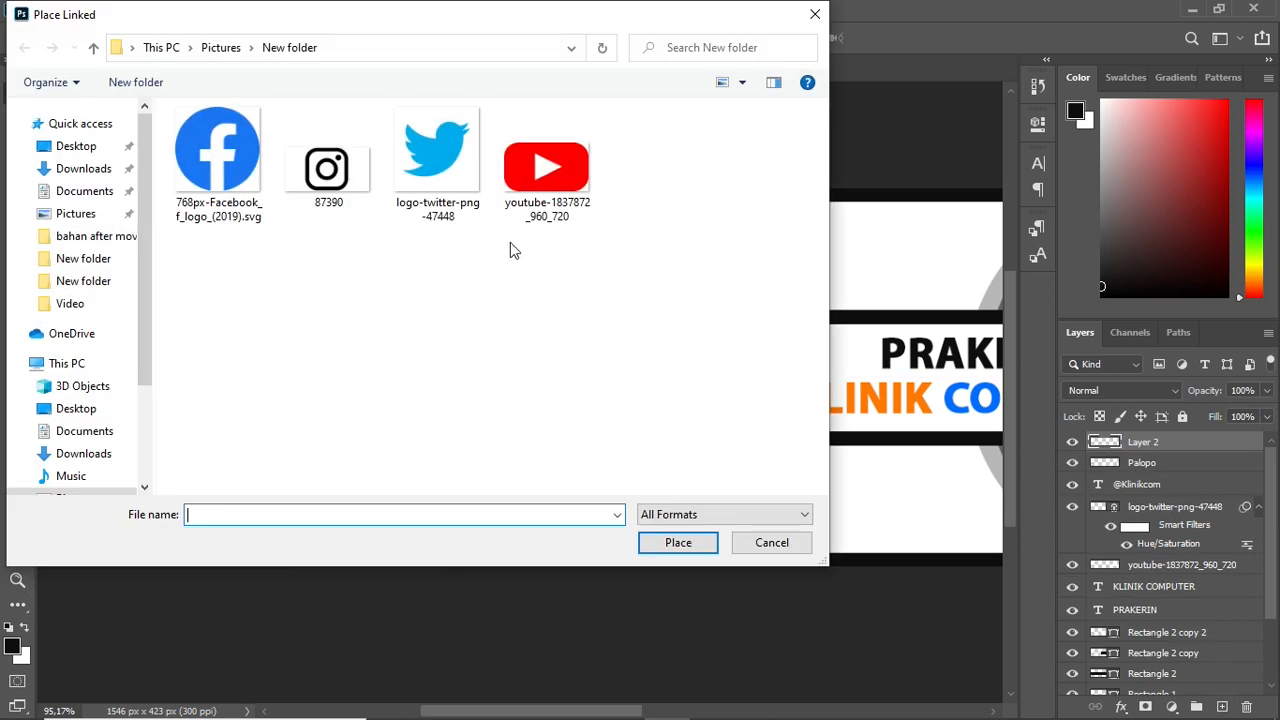
double_click(357, 203)
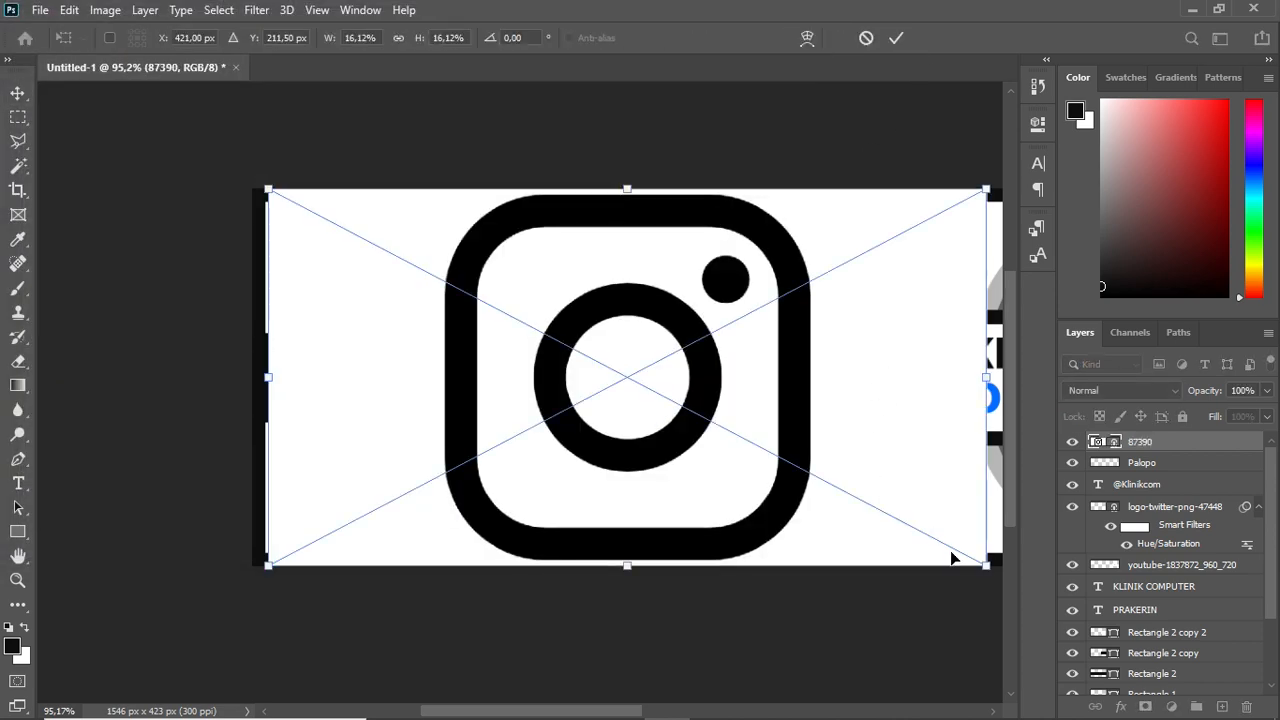
drag(951, 551, 778, 432)
click(896, 38)
Rasterize the Instagram layer and delete its white areas outside the frame, inside the frame and in the lens using the Magic Wand
click(18, 165)
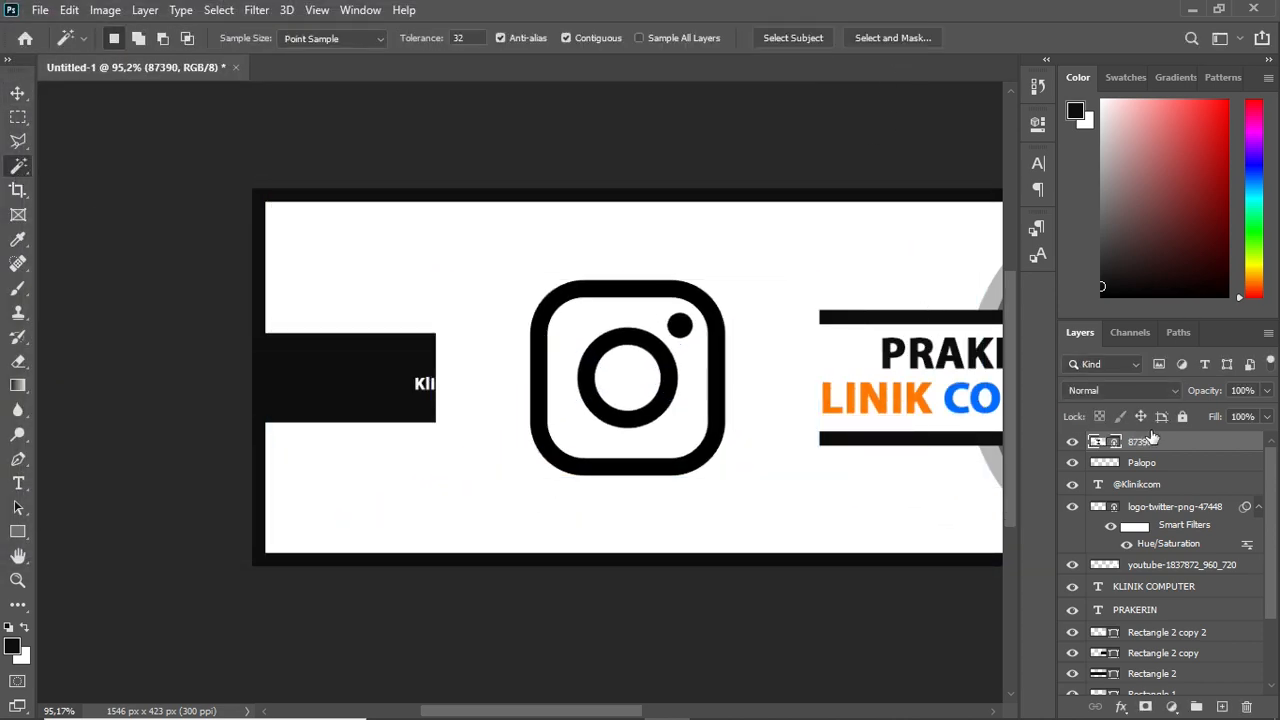
right_click(1153, 440)
click(993, 394)
click(790, 392)
key(Delete)
click(688, 404)
key(Delete)
click(643, 386)
key(Delete)
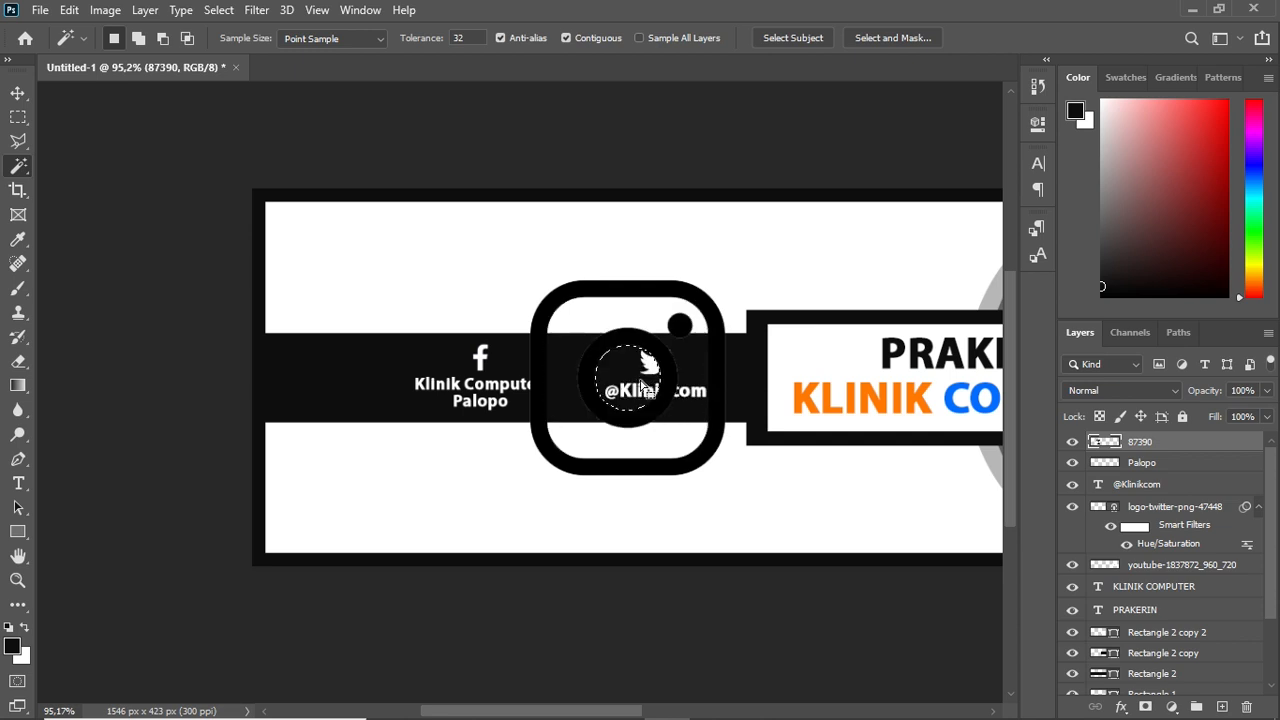
Turn the Instagram logo white by setting its Hue/Saturation lightness to +100
click(18, 93)
key(ctrl+a)
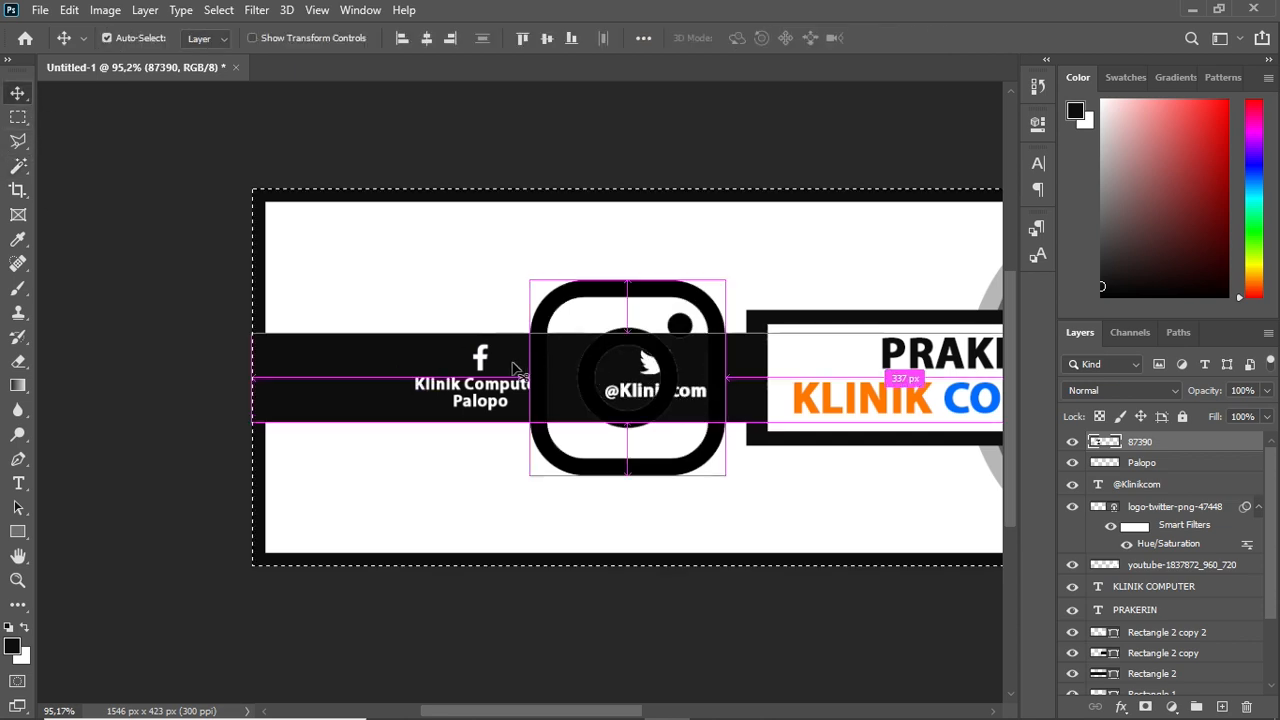
key(ctrl+u)
click(489, 140)
key(ctrl+d)
key(ctrl+u)
drag(277, 299, 390, 299)
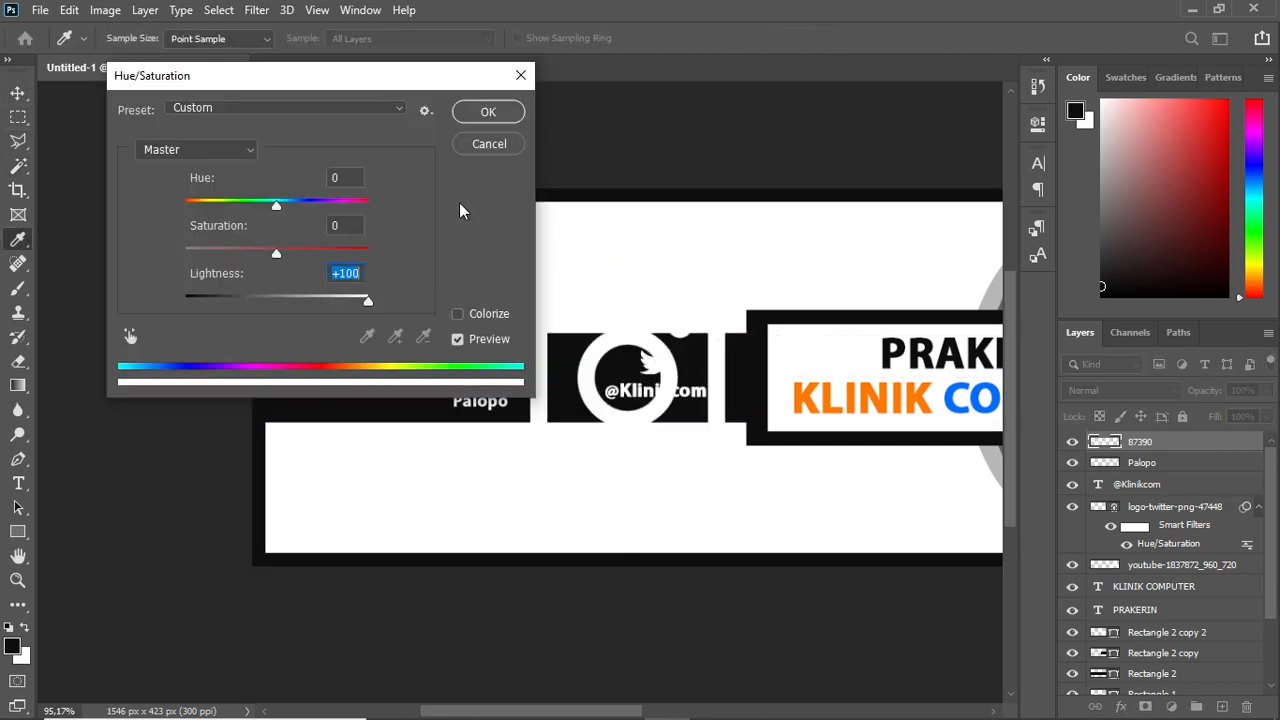
click(486, 112)
Scale the Instagram logo to 13.64% and position it left of the Facebook logo at the same height
drag(717, 352, 458, 348)
key(ctrl+t)
drag(451, 289, 484, 364)
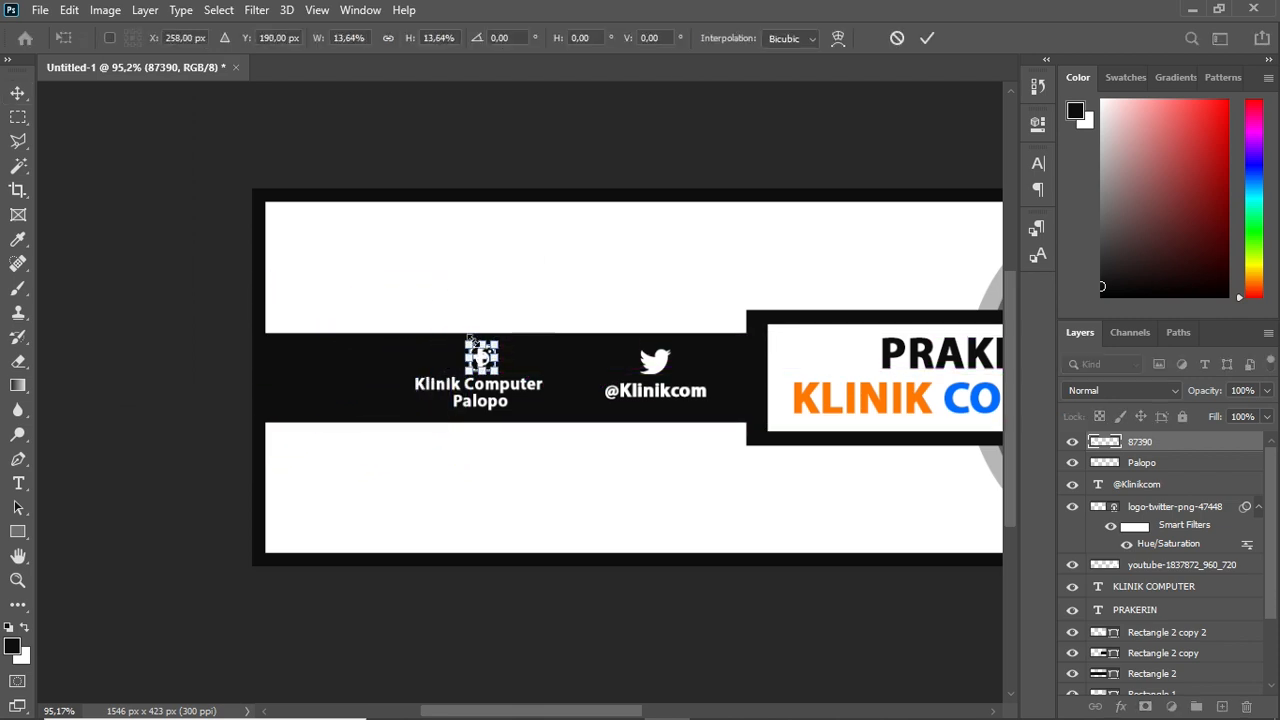
click(927, 38)
drag(611, 393, 487, 403)
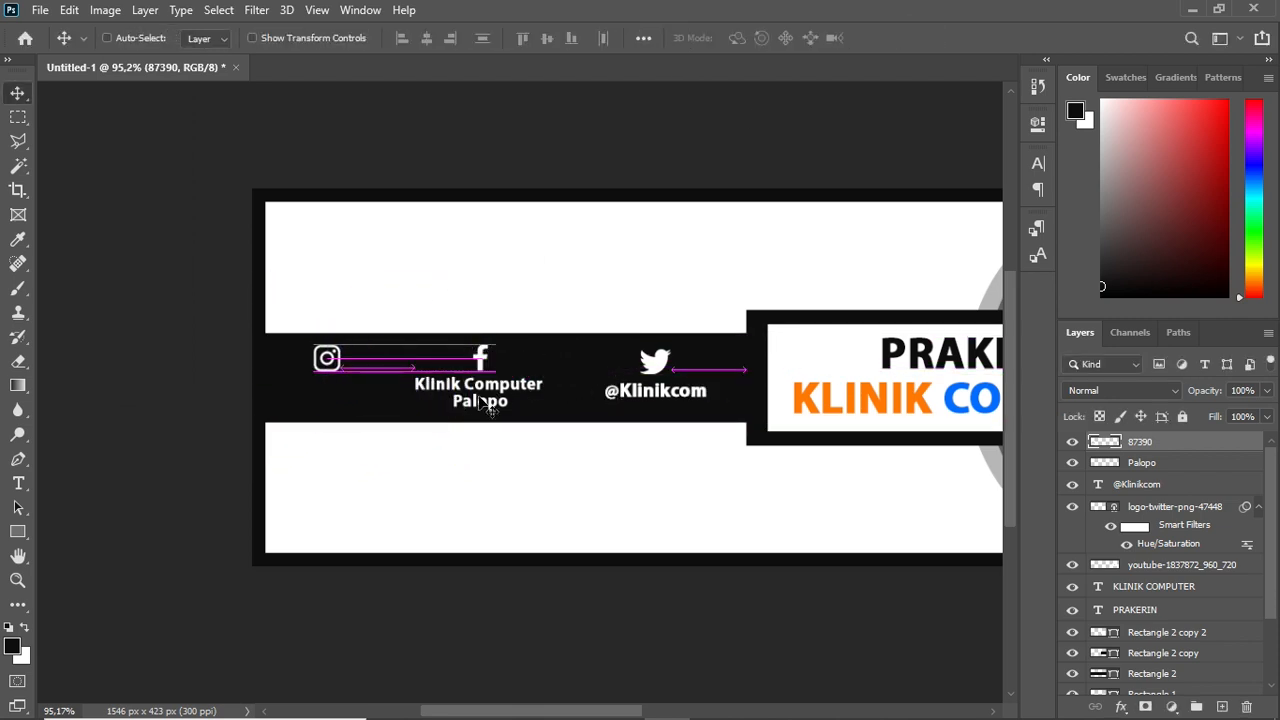
click(1166, 507)
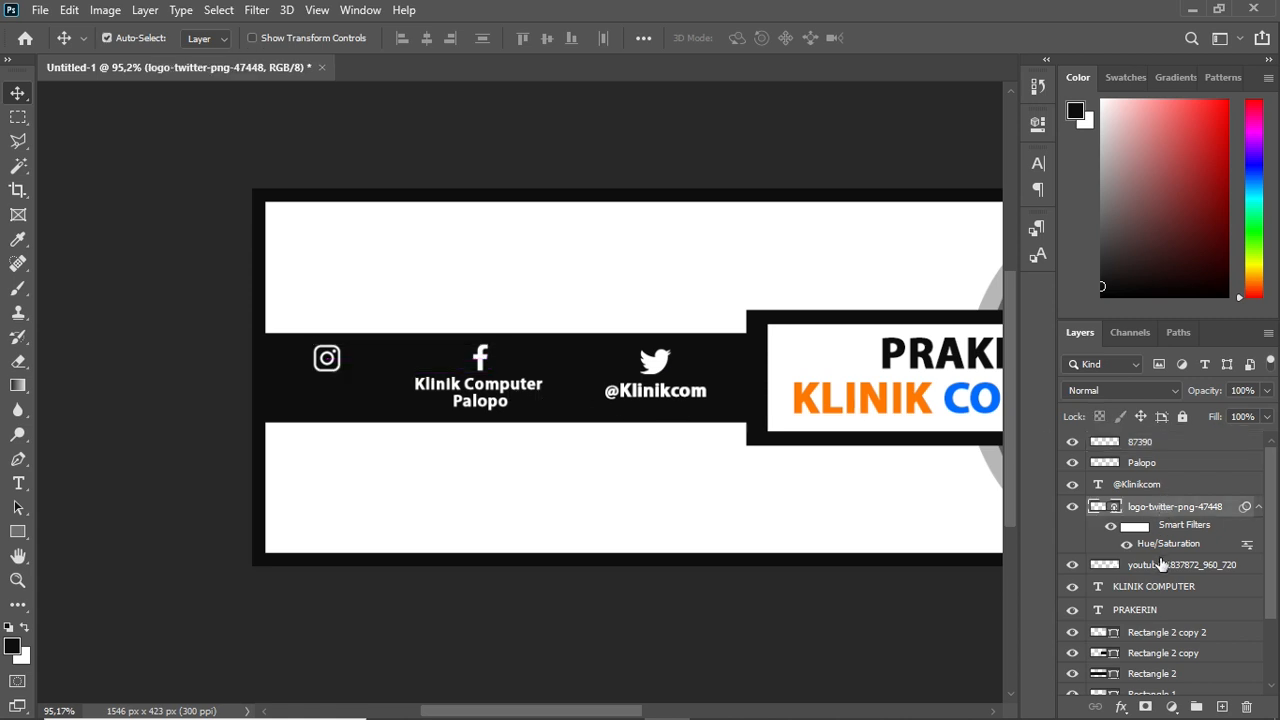
click(1258, 507)
click(1160, 484)
drag(872, 480, 898, 480)
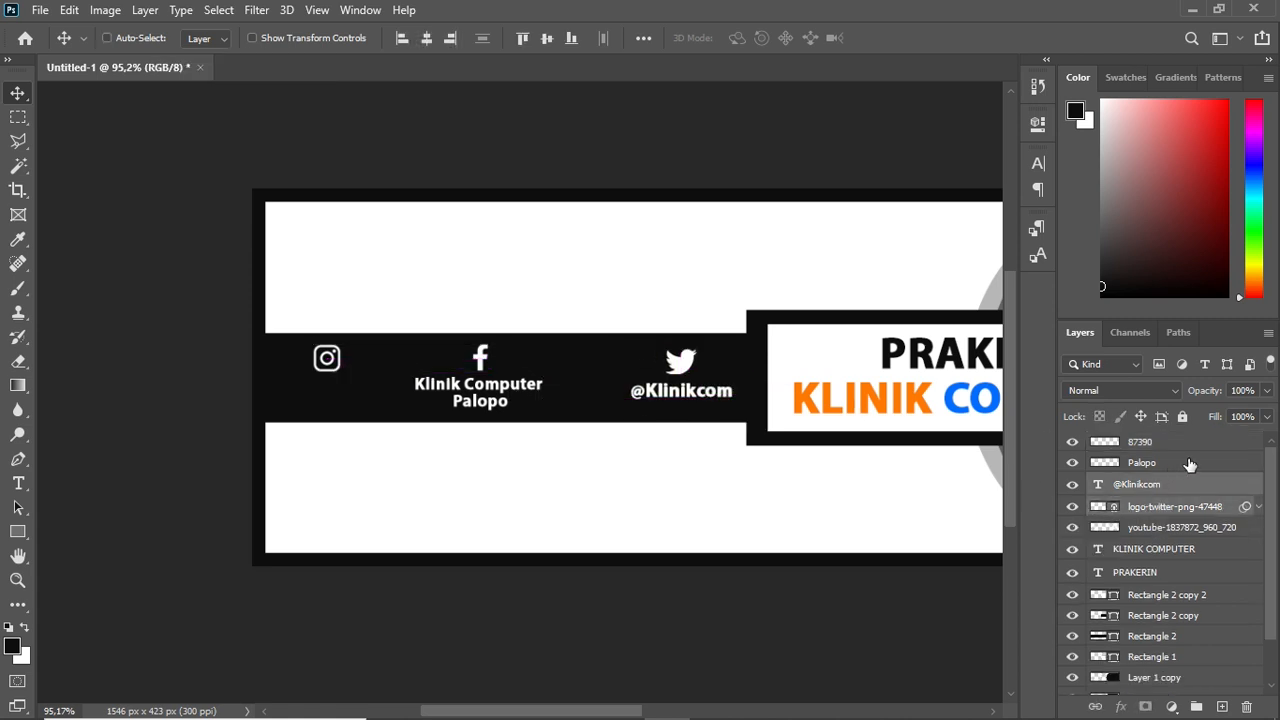
Shift the Facebook logo with its caption, and the Instagram logo, to the right to even out their spacing
click(1190, 463)
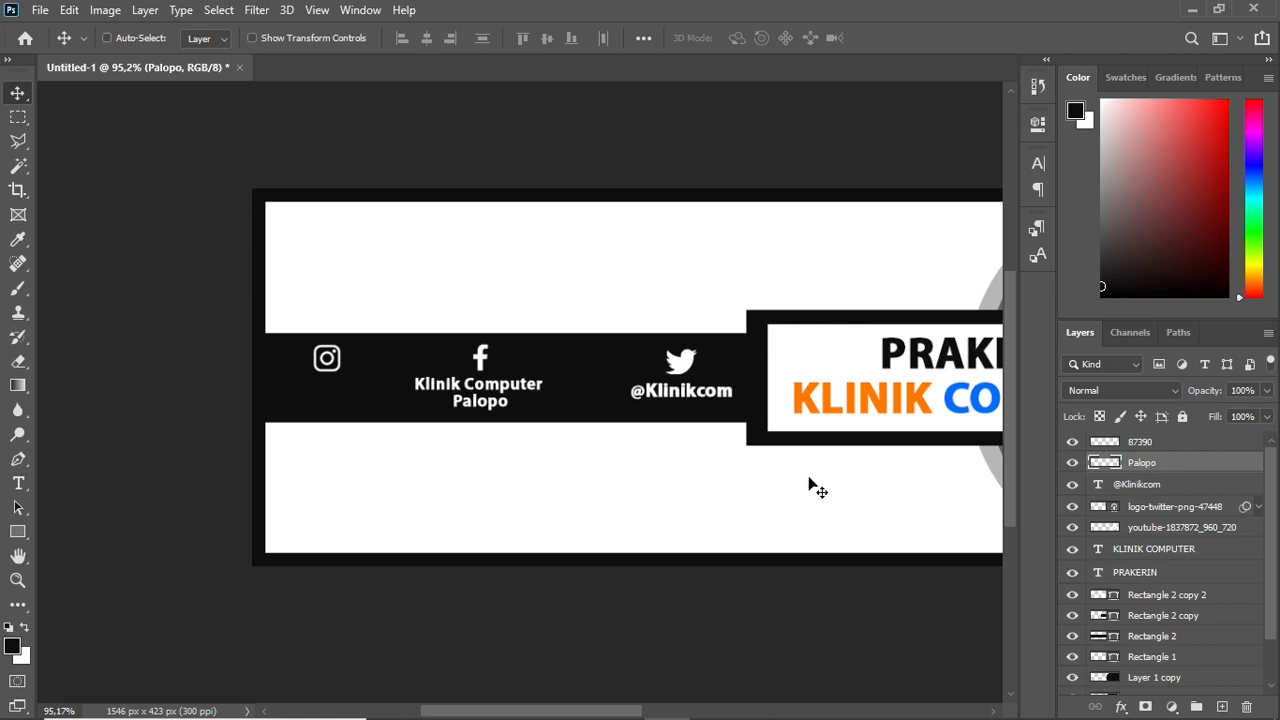
drag(791, 480, 837, 484)
click(1170, 442)
drag(624, 442, 648, 442)
mouse_move(494, 408)
mouse_down()
mouse_move(655, 408)
mouse_move(484, 414)
mouse_move(495, 409)
mouse_up()
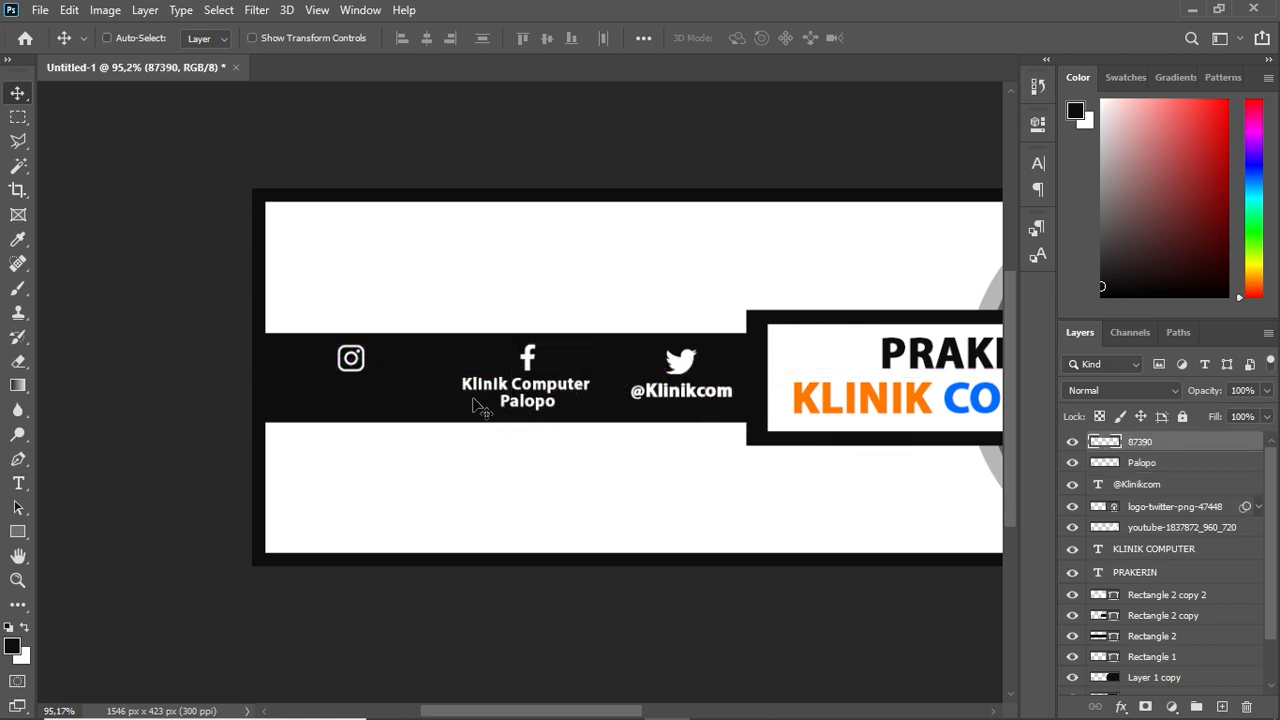
Add the white 12 pt bold text "klinikcomputer.id" over the black bar at the Instagram logo
click(1222, 707)
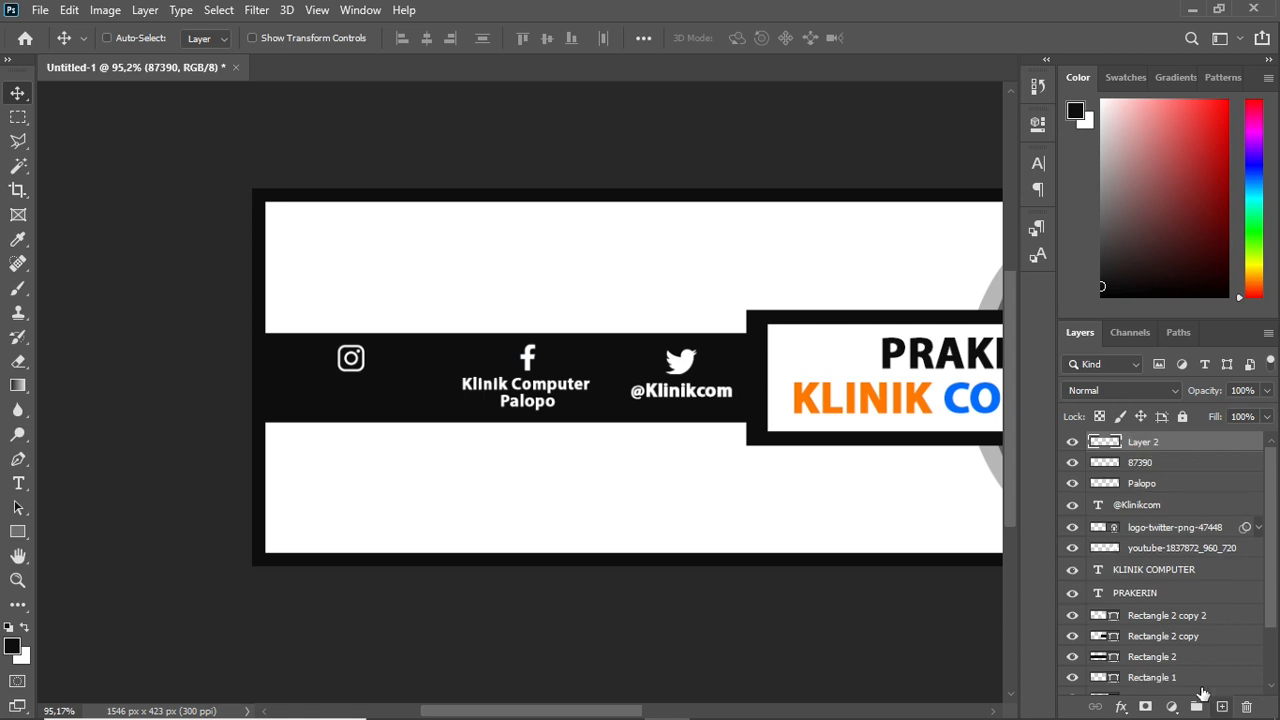
click(17, 487)
click(812, 706)
click(812, 708)
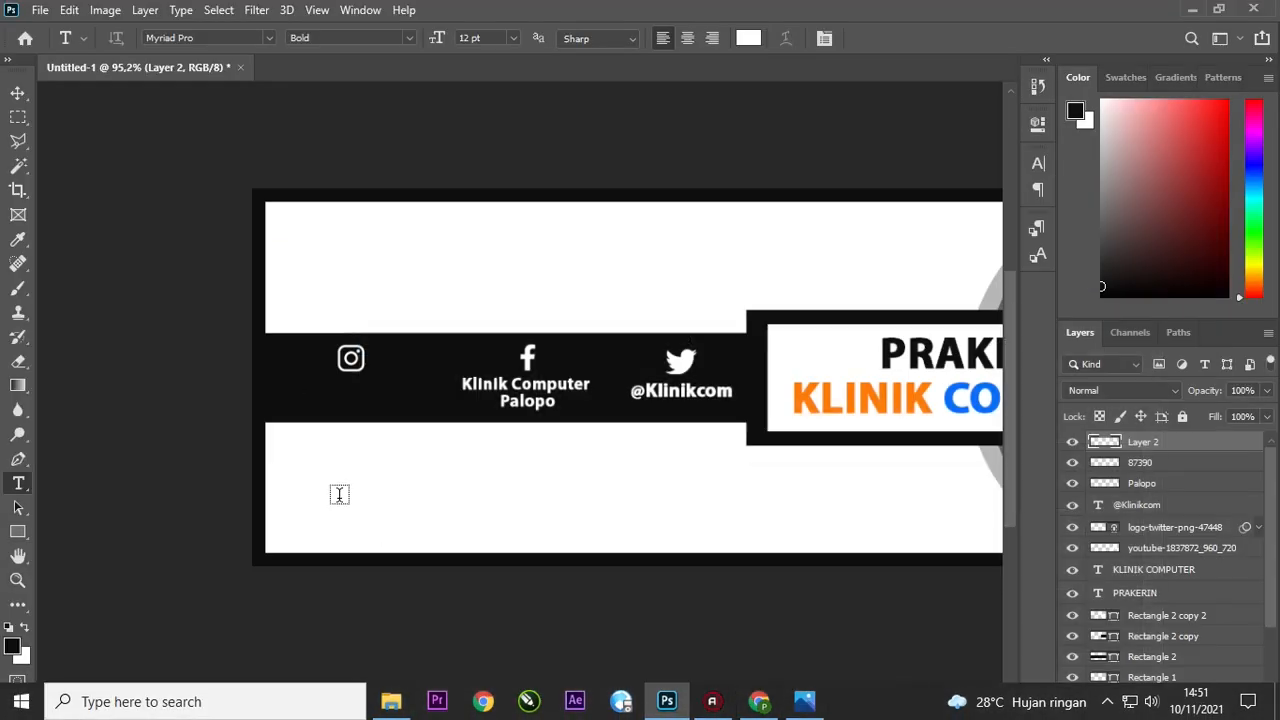
click(289, 380)
text(kl)
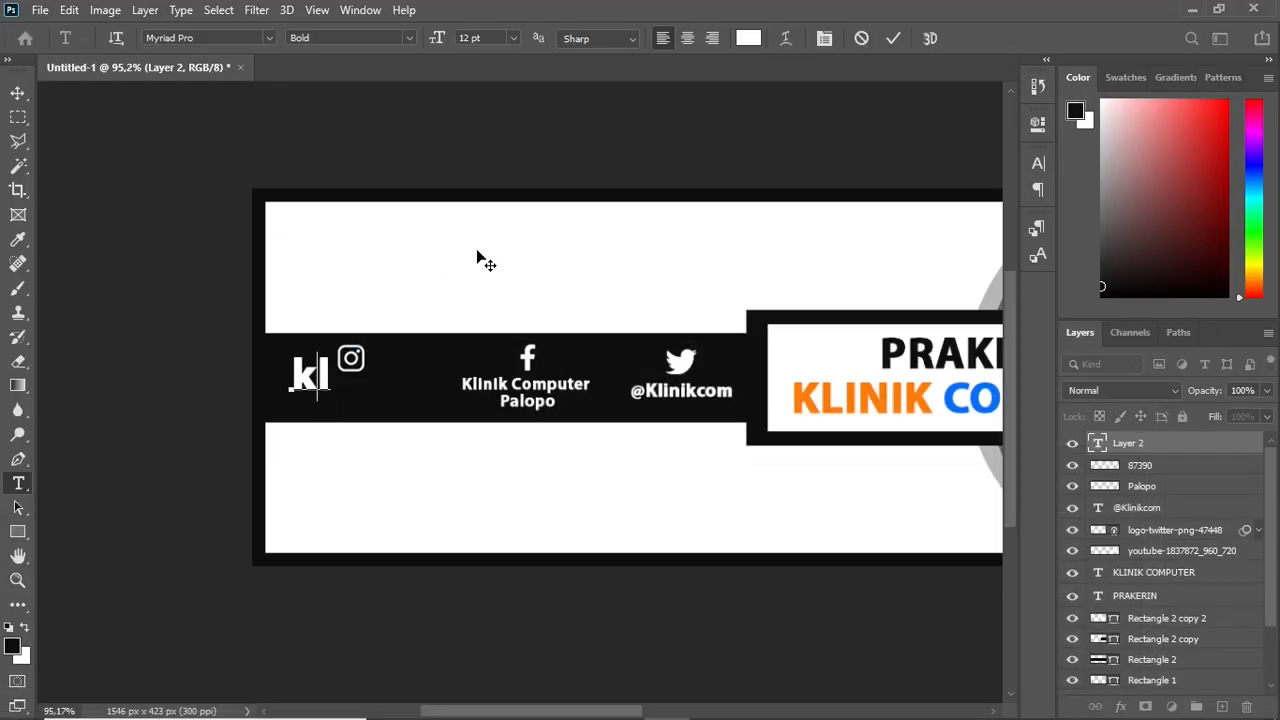
text(inikcomput)
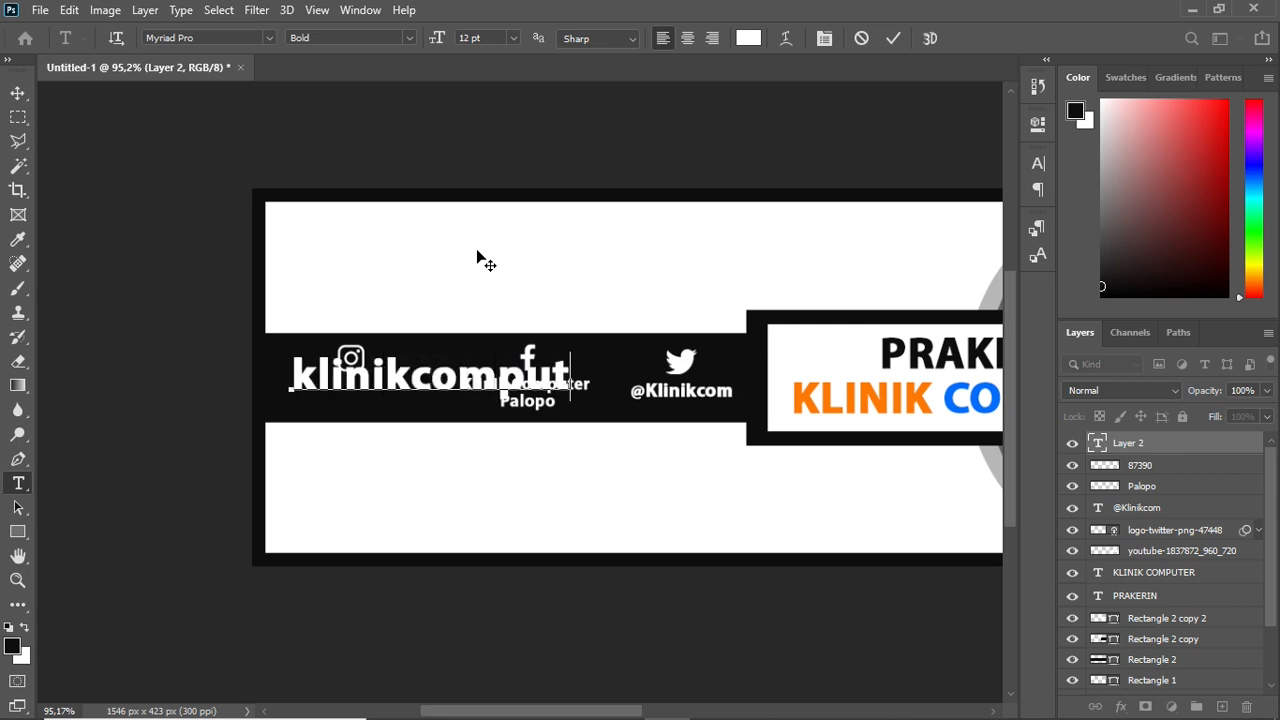
text(er.id)
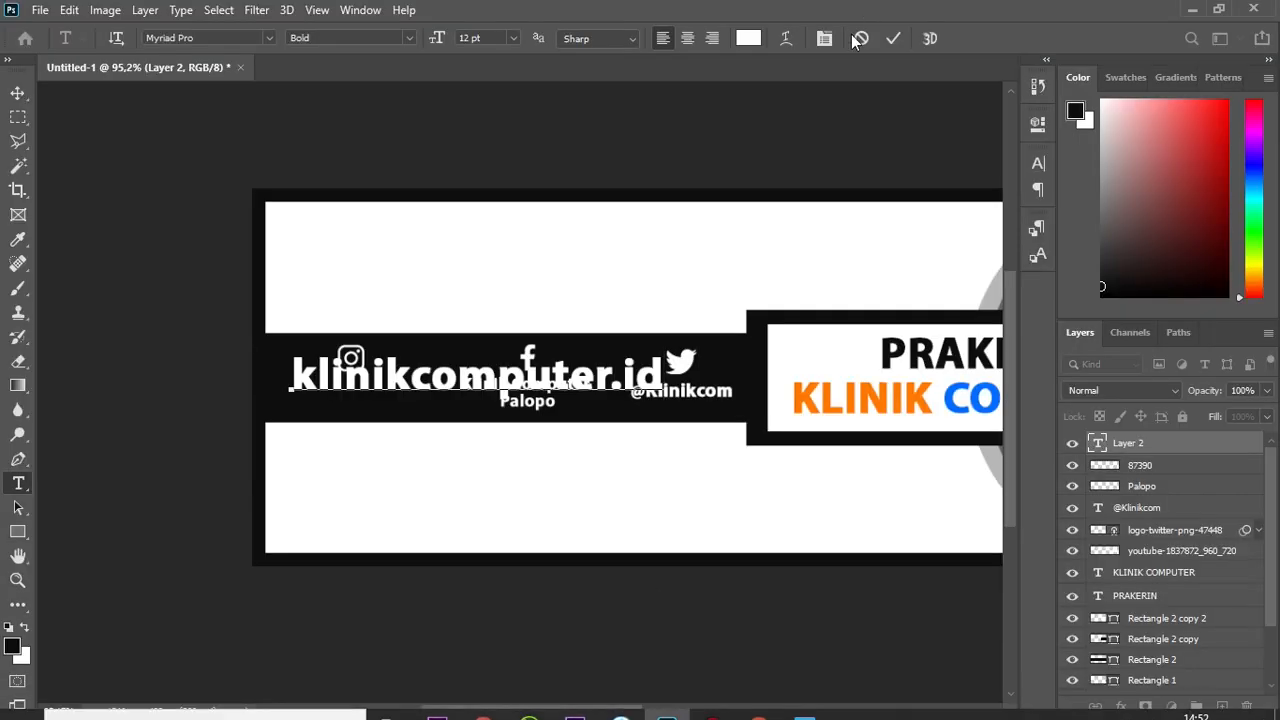
key(ctrl+Return)
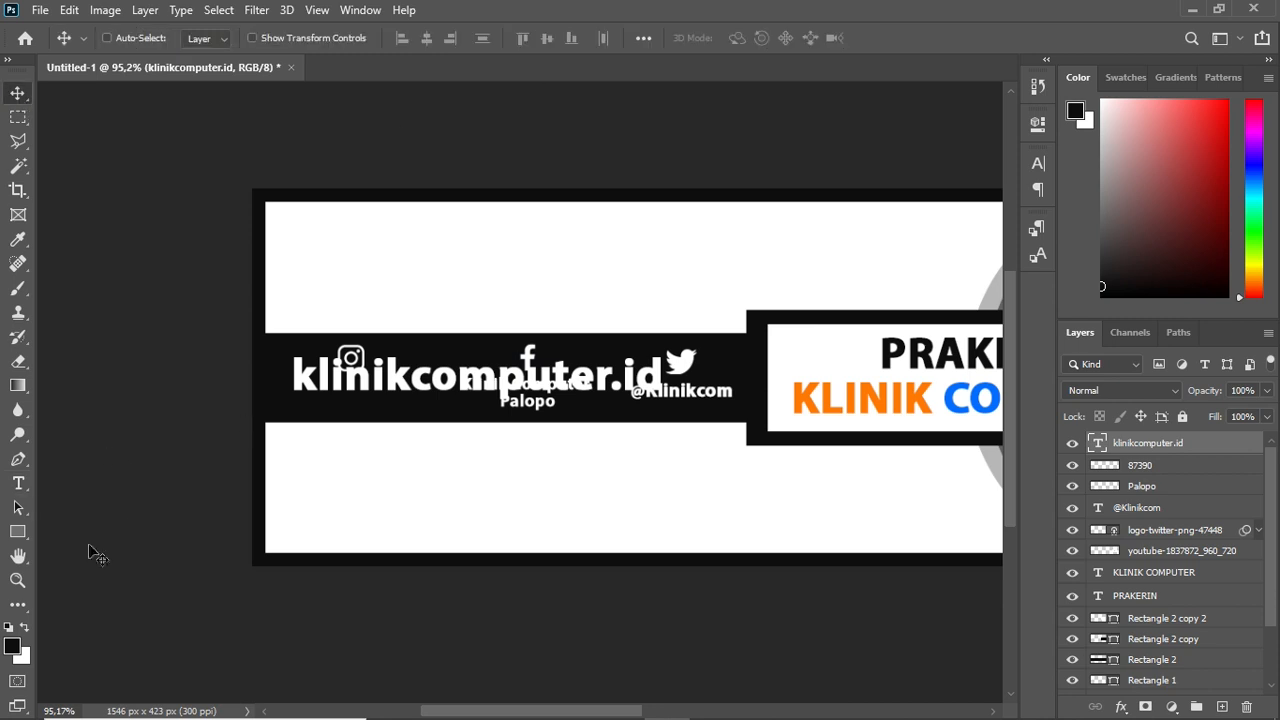
Set the klinikcomputer.id text to 6 pt, then scale it down further and fit it beneath the Instagram logo
click(498, 104)
click(513, 38)
click(490, 80)
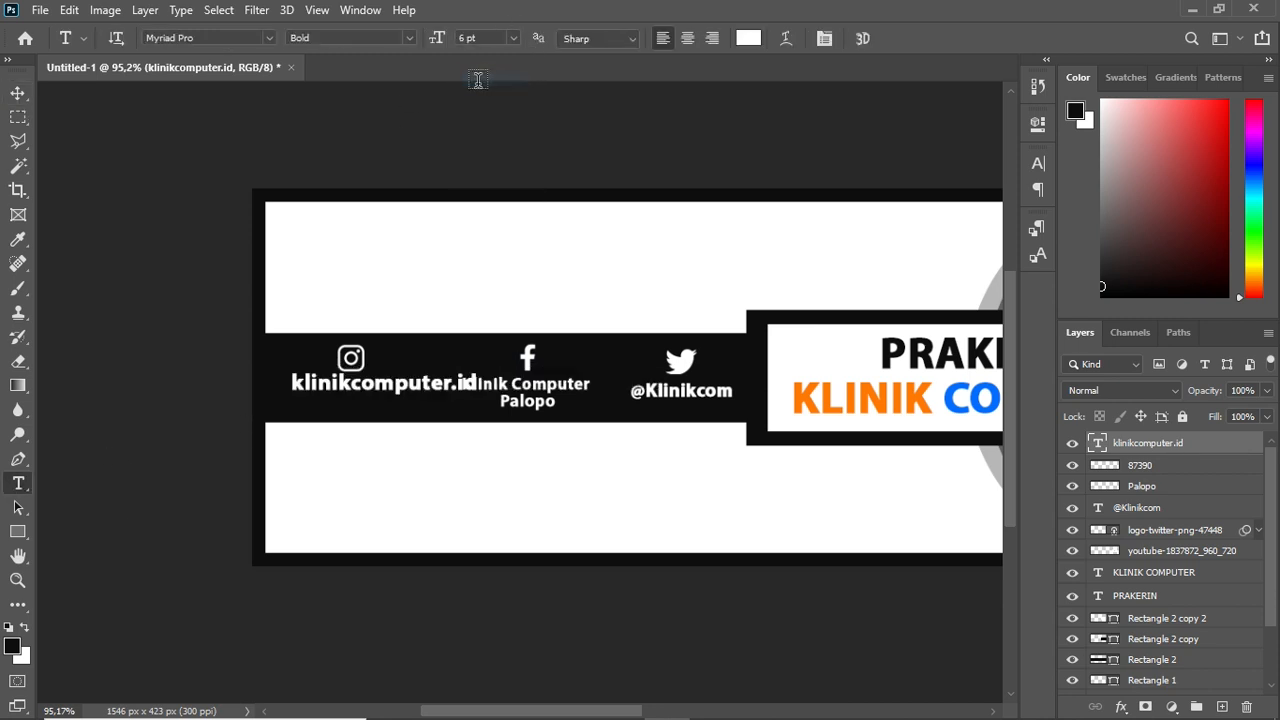
key(ctrl+t)
drag(484, 369, 391, 388)
click(925, 37)
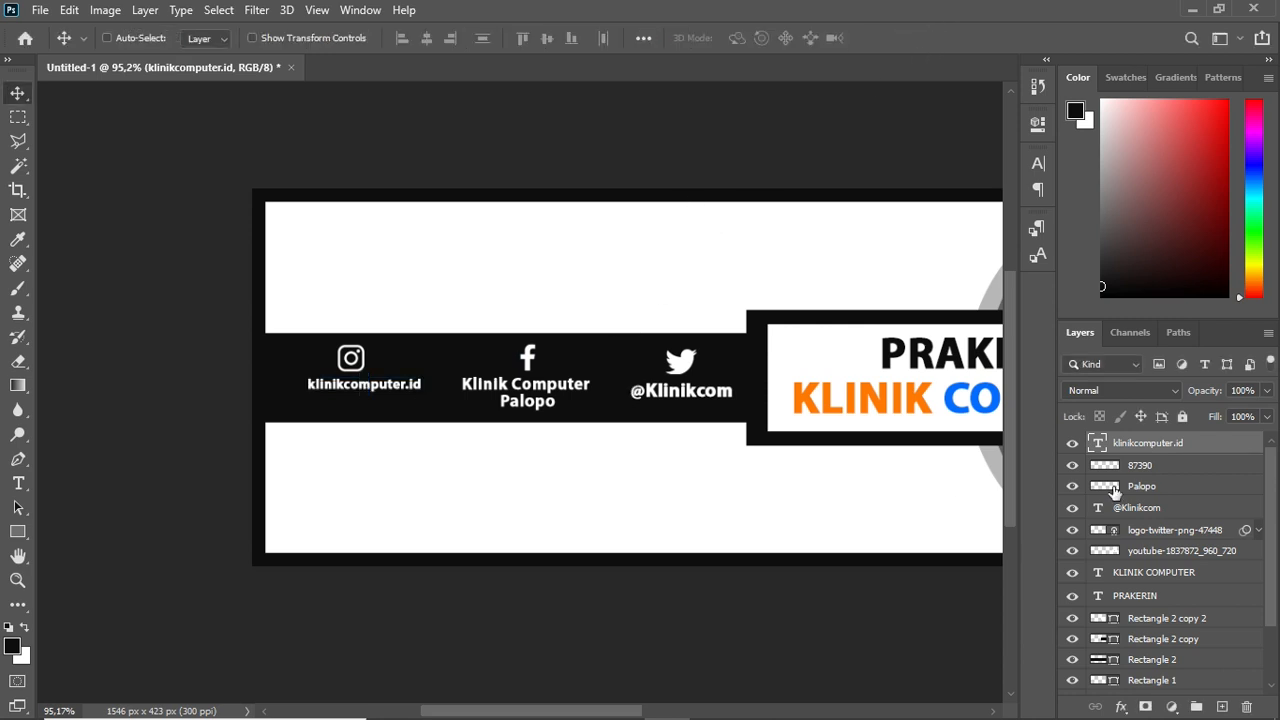
click(1115, 507)
key(ctrl+t)
drag(737, 381, 722, 400)
key(Return)
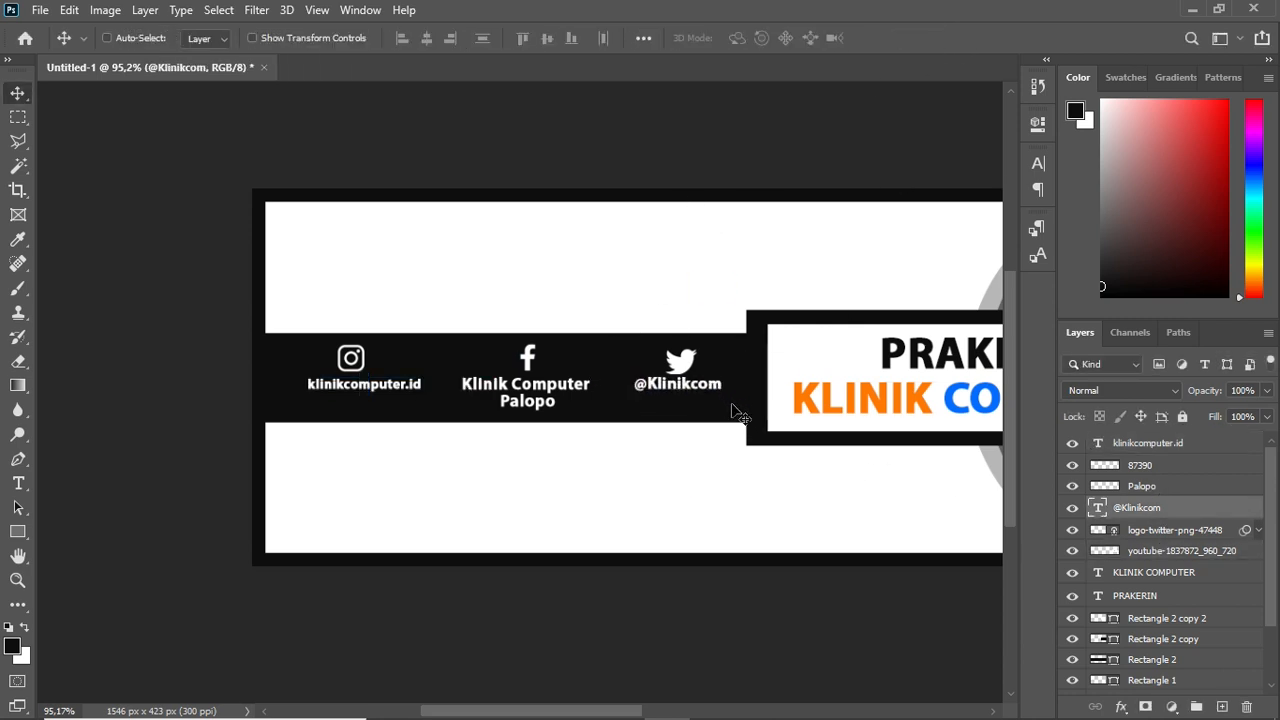
Save a copy of the banner as a JPEG named Banner 1 in the Pictures subfolder New folder
scroll(766, 400, down, 1)
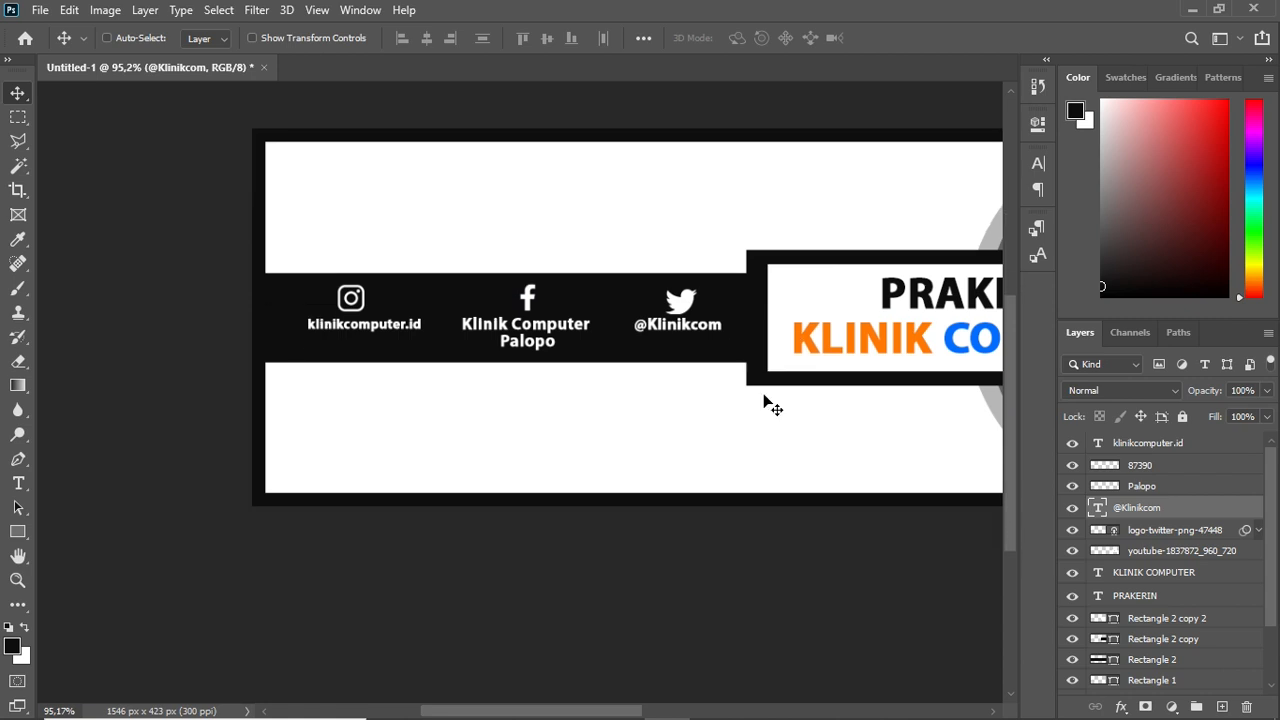
key(ctrl+0)
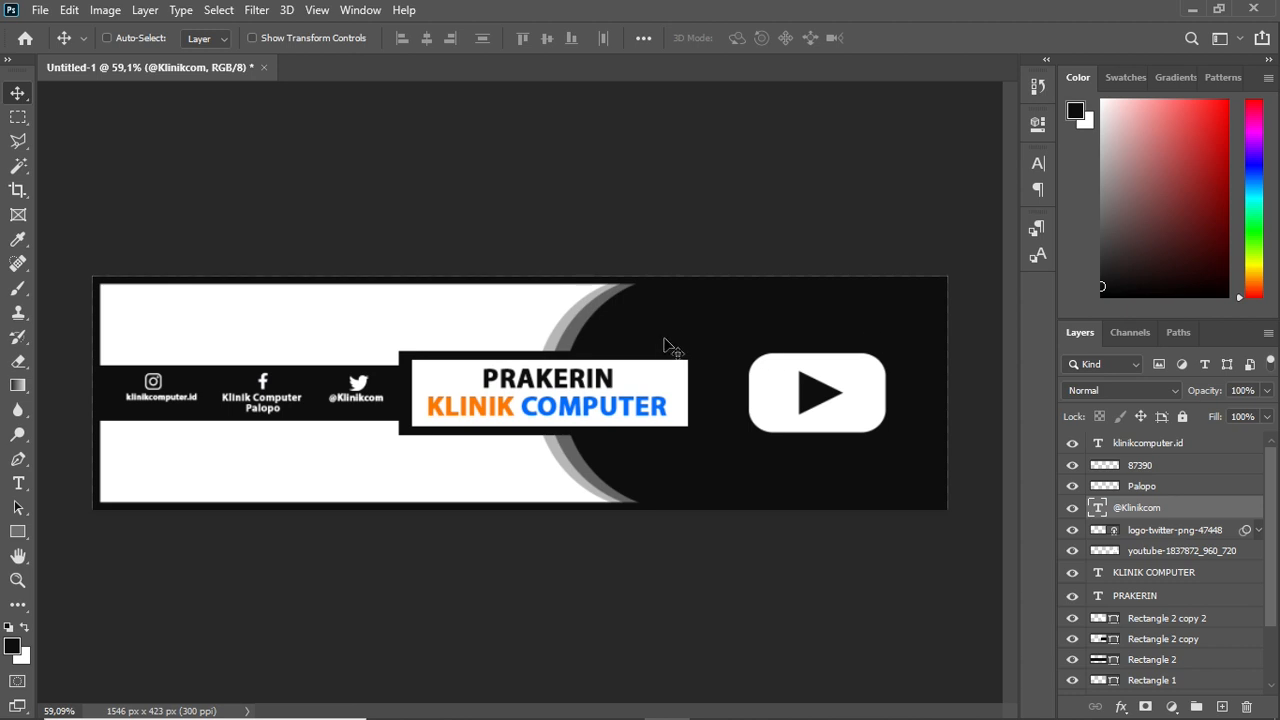
click(38, 10)
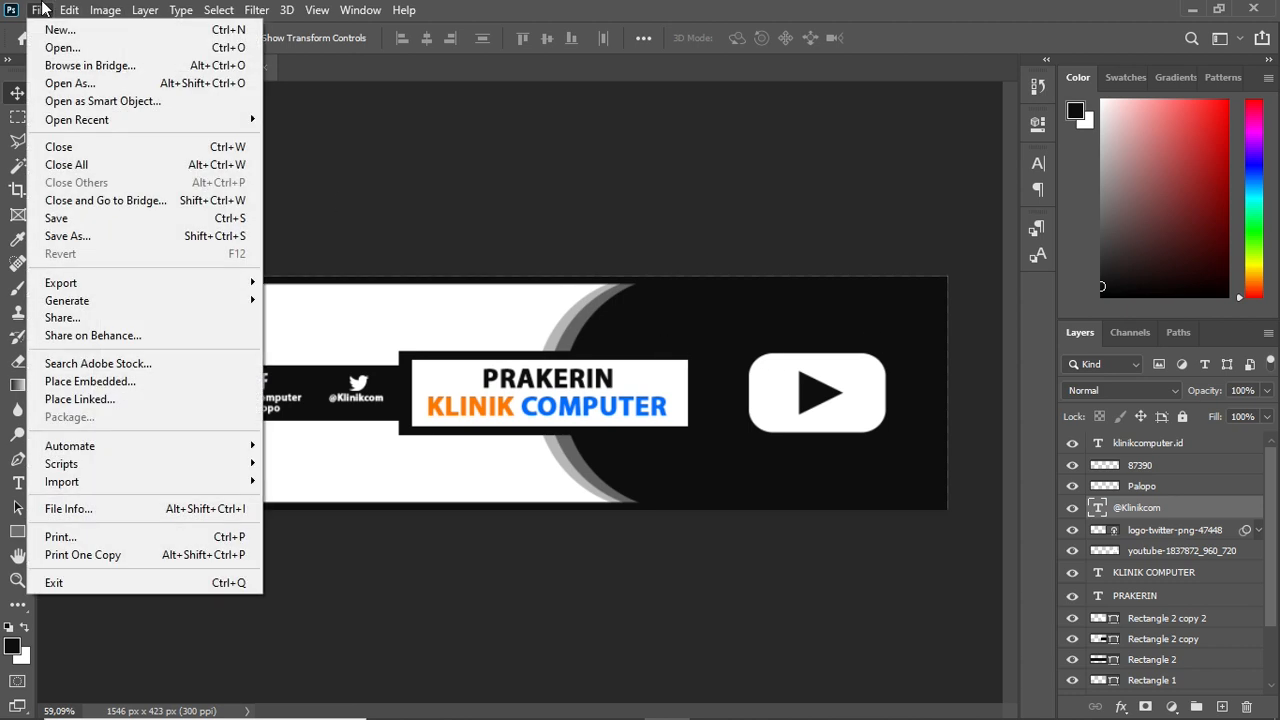
click(70, 236)
click(300, 501)
click(250, 318)
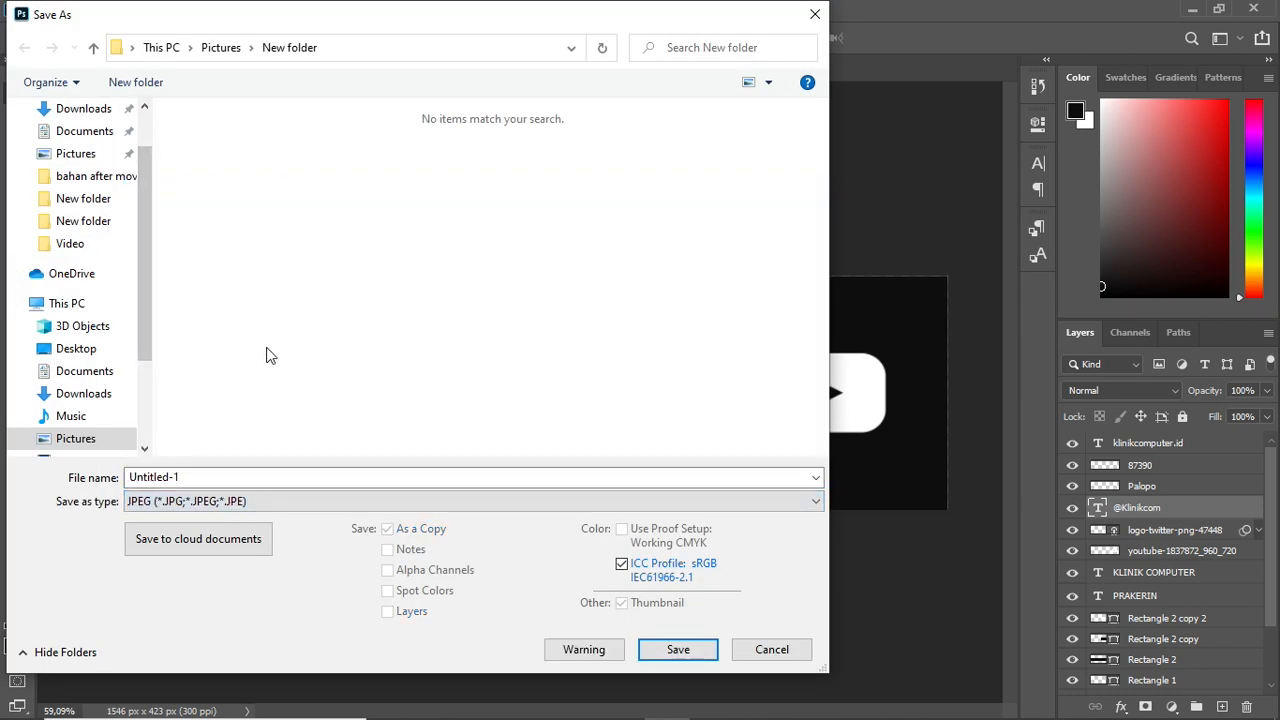
click(222, 477)
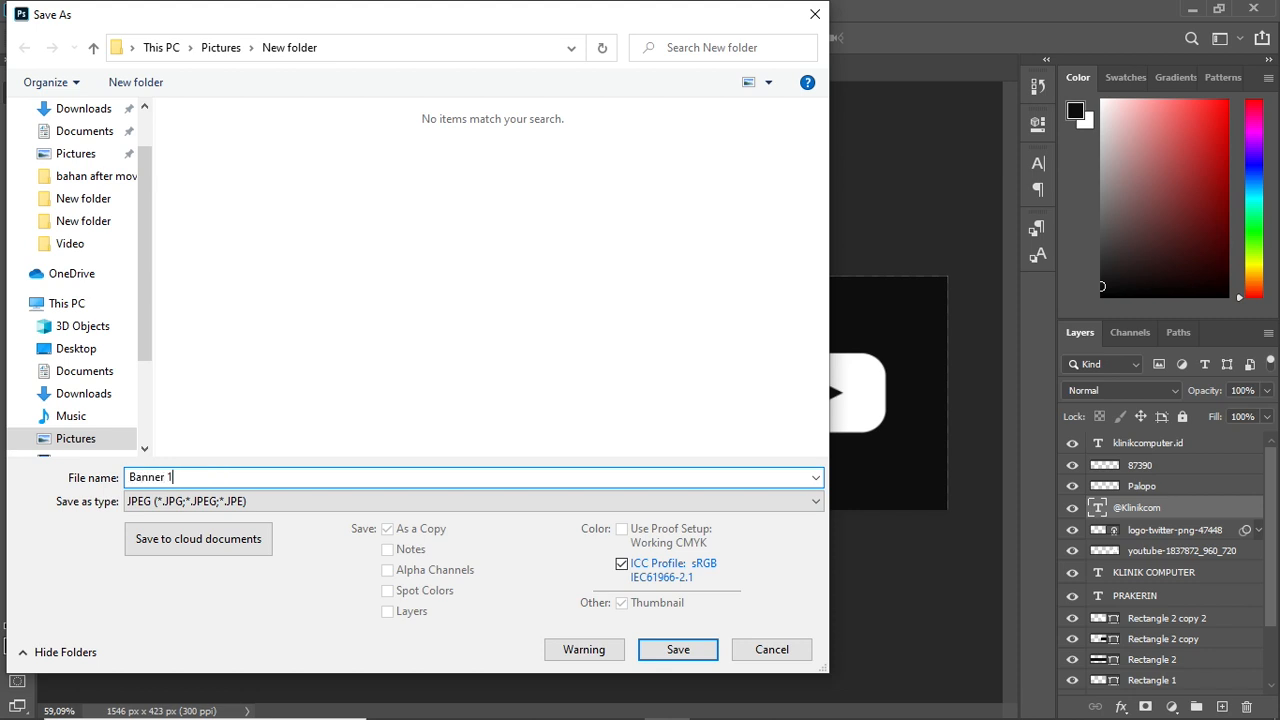
click(678, 649)
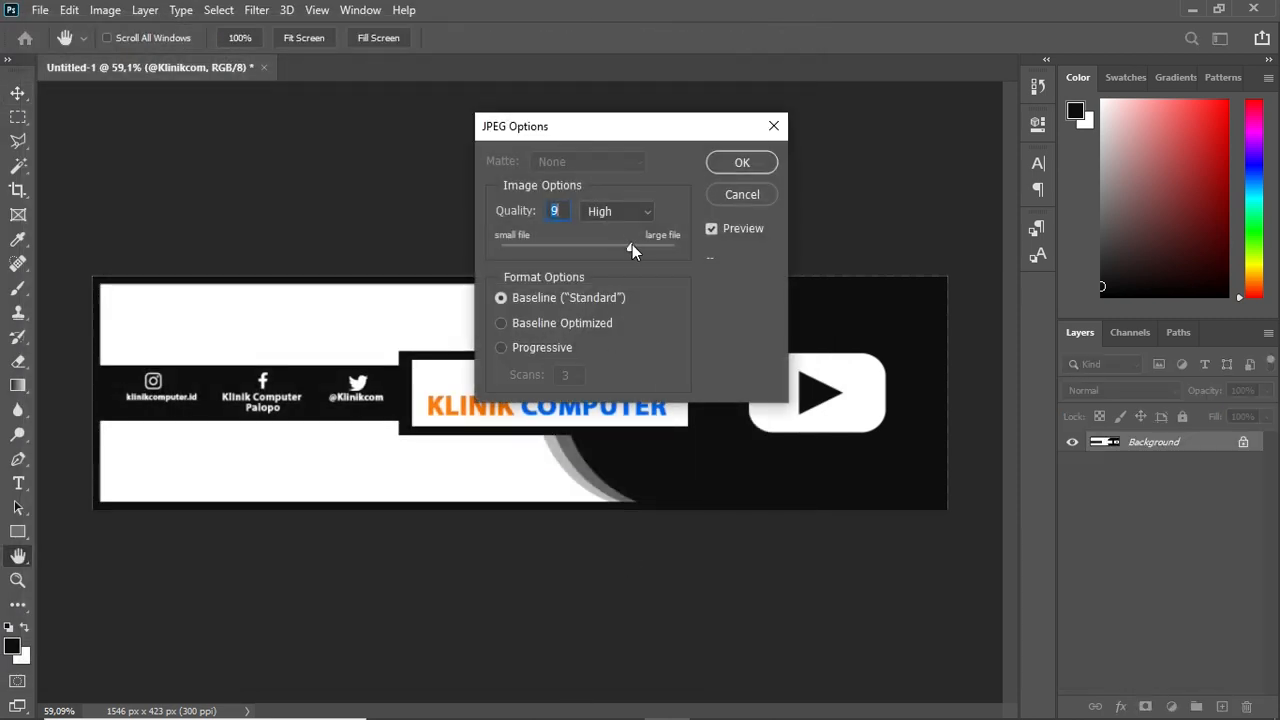
click(742, 163)
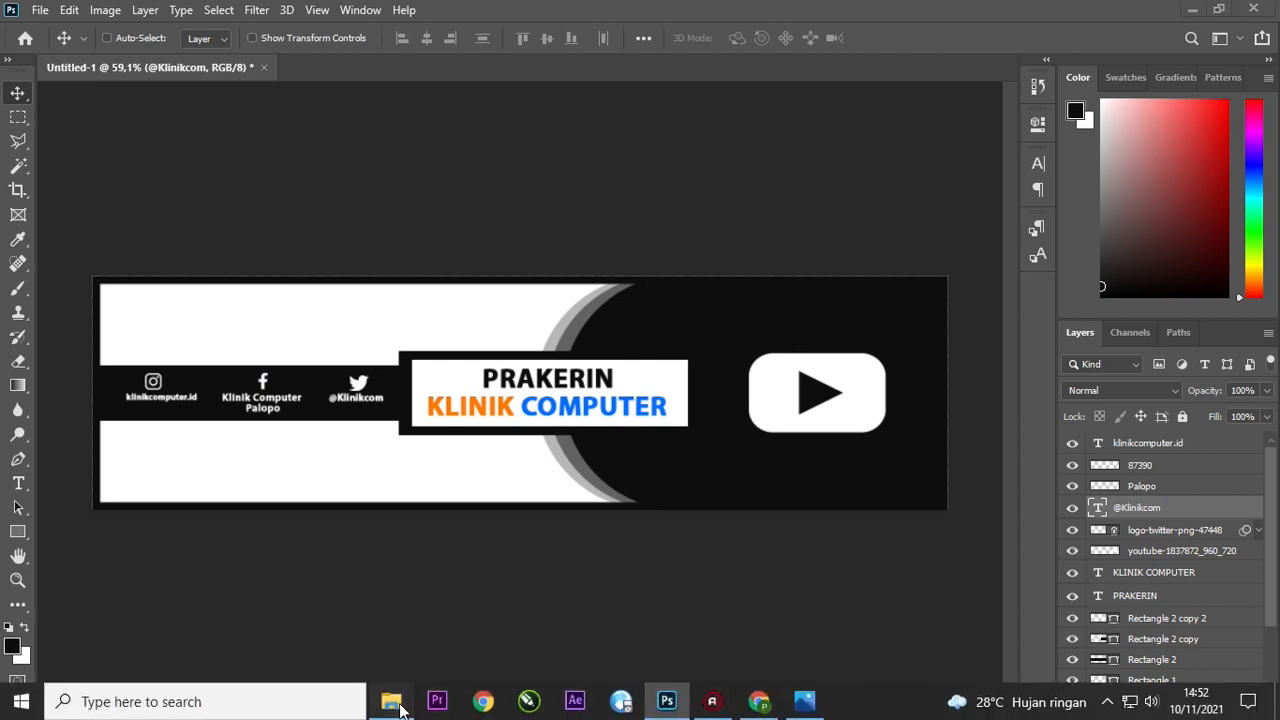
Switch to File Explorer and open the exported Banner 1 image in Photos to check it
click(392, 702)
scroll(279, 519, up, 5)
double_click(908, 240)
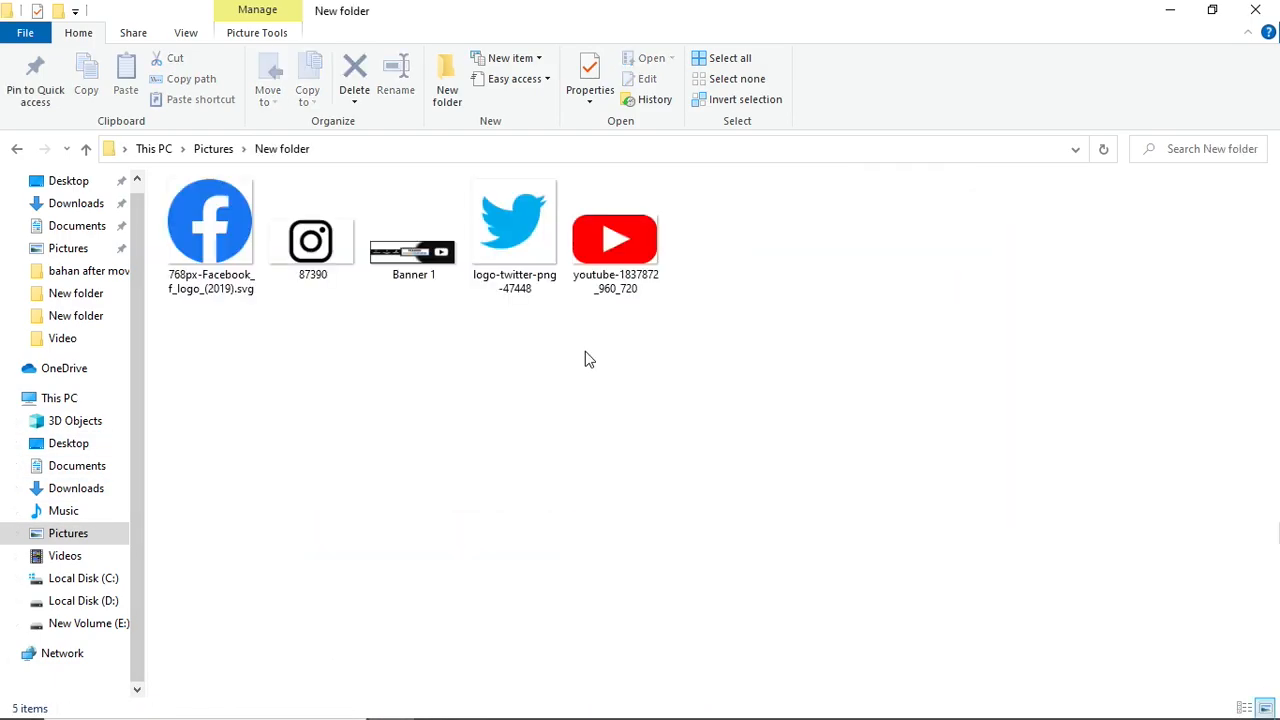
double_click(386, 253)
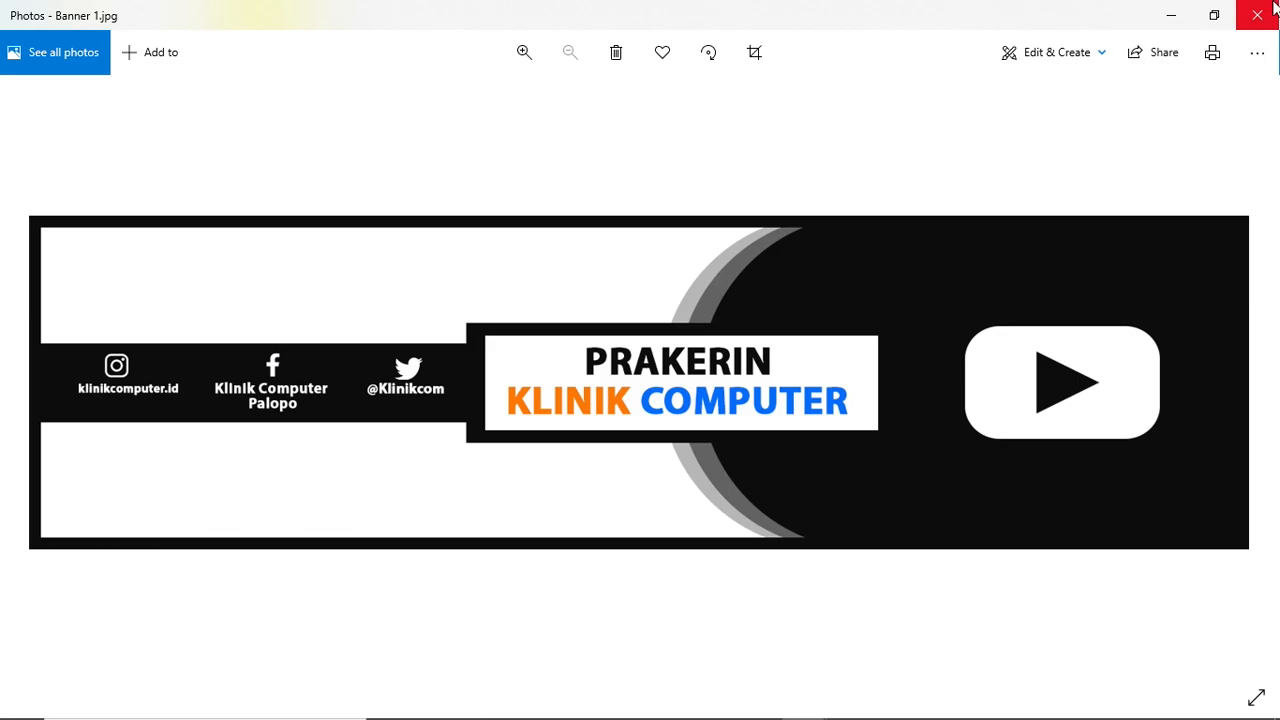